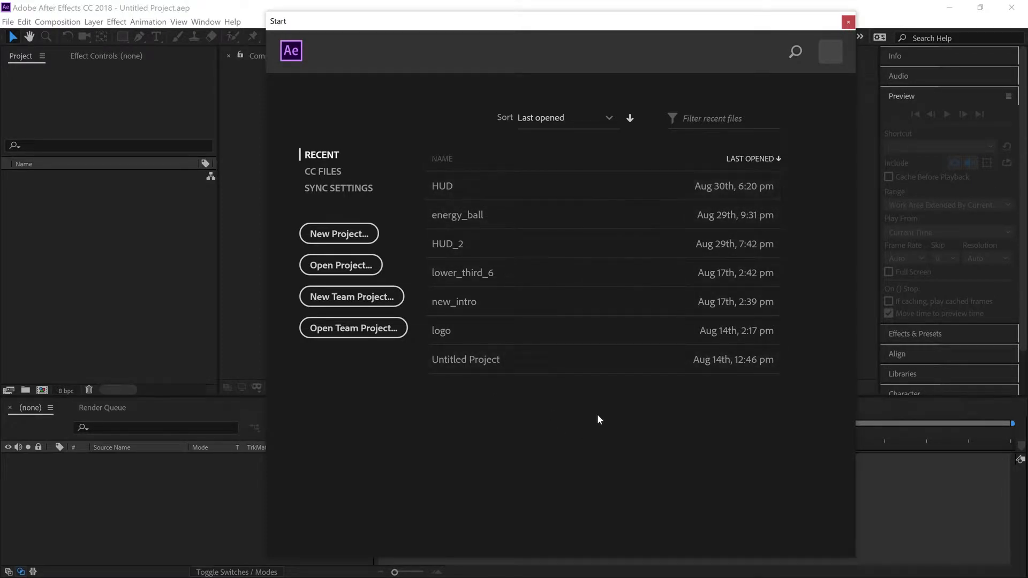
{"action": "left_click", "coordinate": [358, 273]}
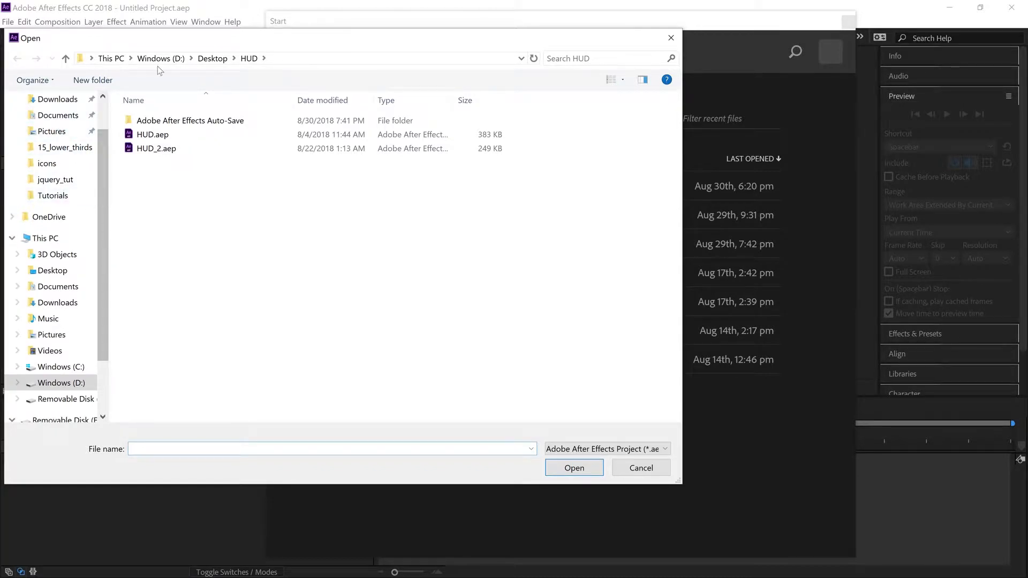
{"action": "left_click", "coordinate": [212, 59]}
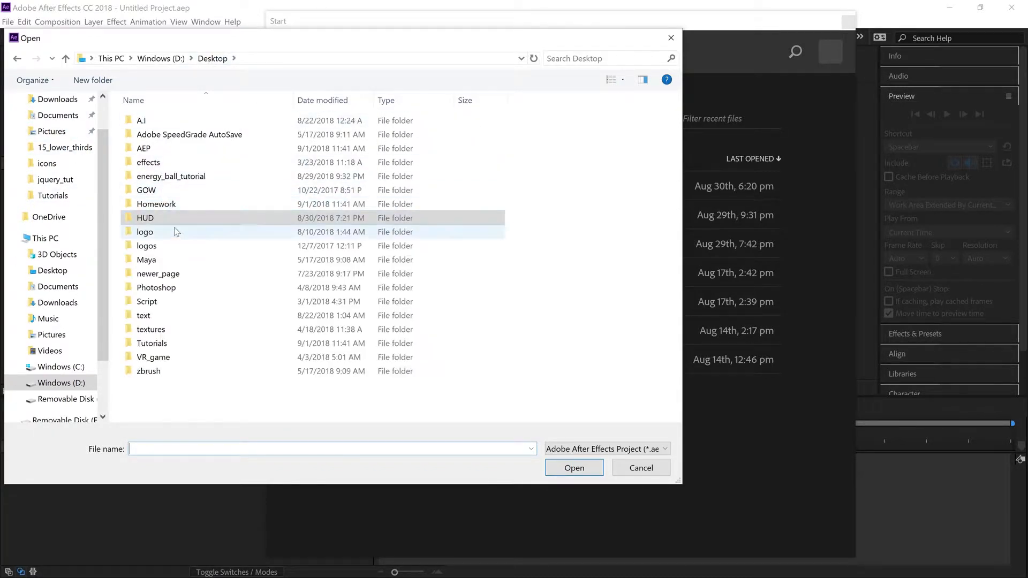
{"action": "double_click", "coordinate": [163, 149]}
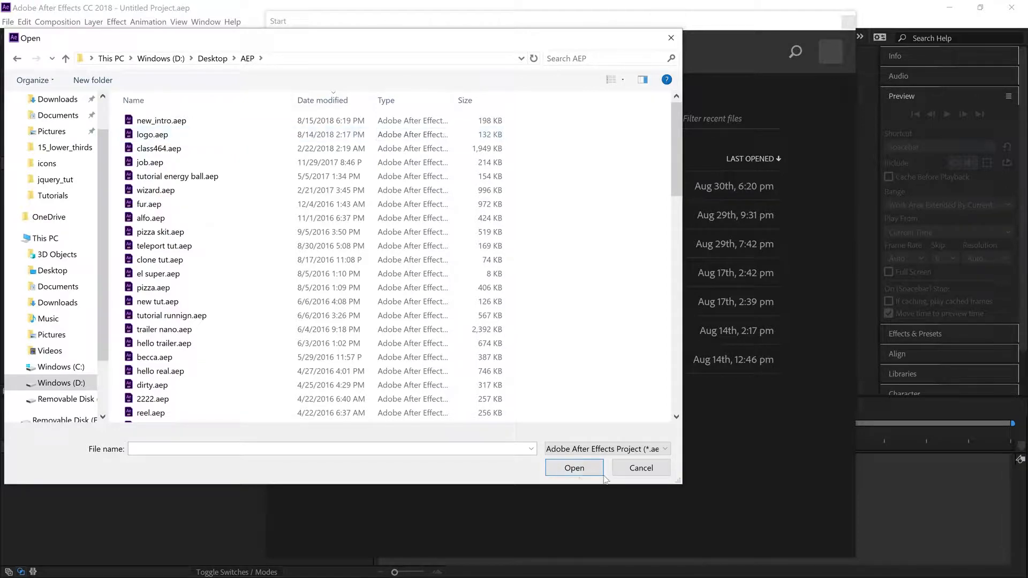
{"action": "left_click", "coordinate": [179, 150]}
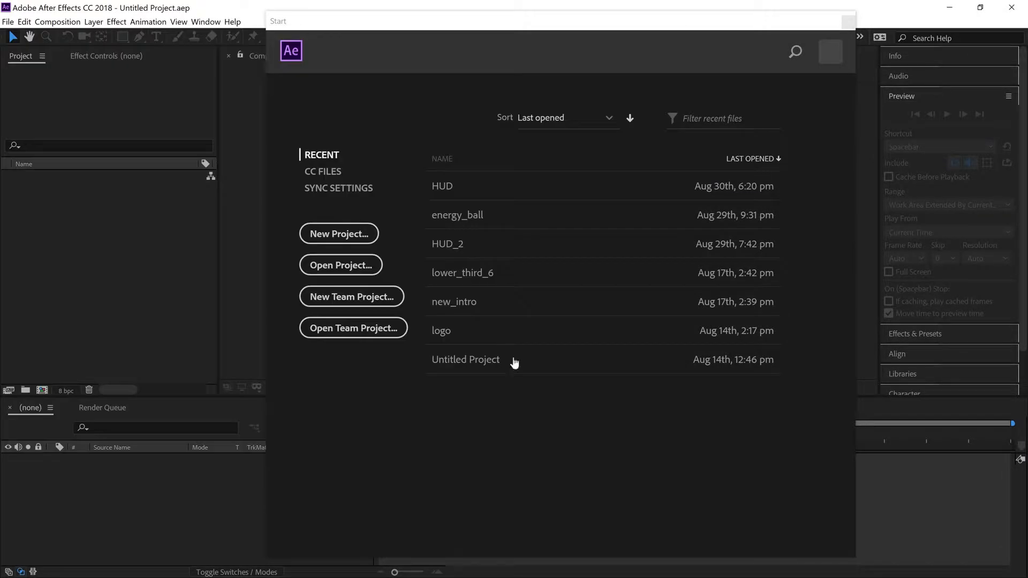
{"action": "left_click", "coordinate": [641, 468]}
- Start a new empty project
{"action": "left_click", "coordinate": [361, 233]}
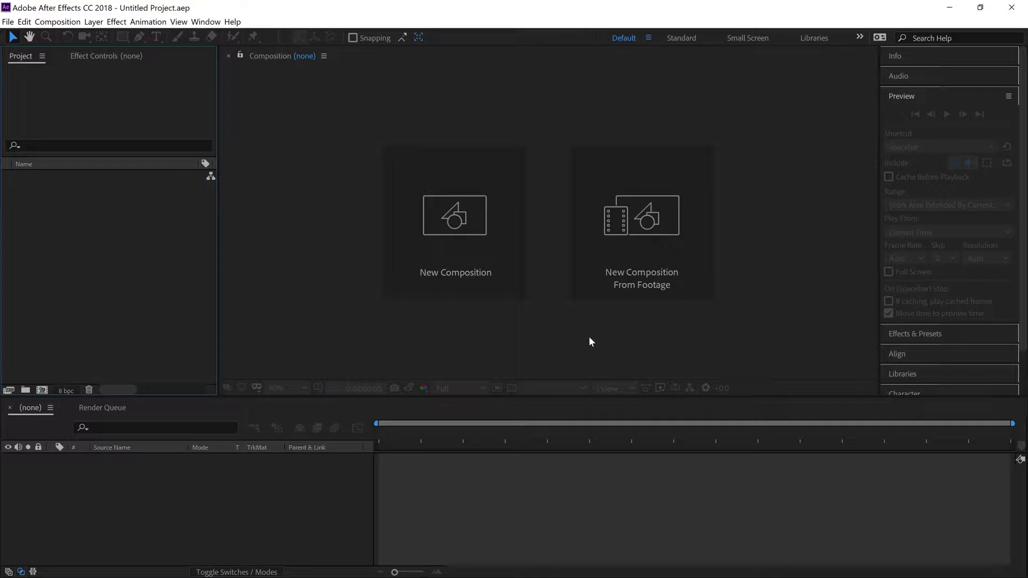
- Undock the Composition panel into a floating window
{"action": "left_click", "coordinate": [325, 55]}
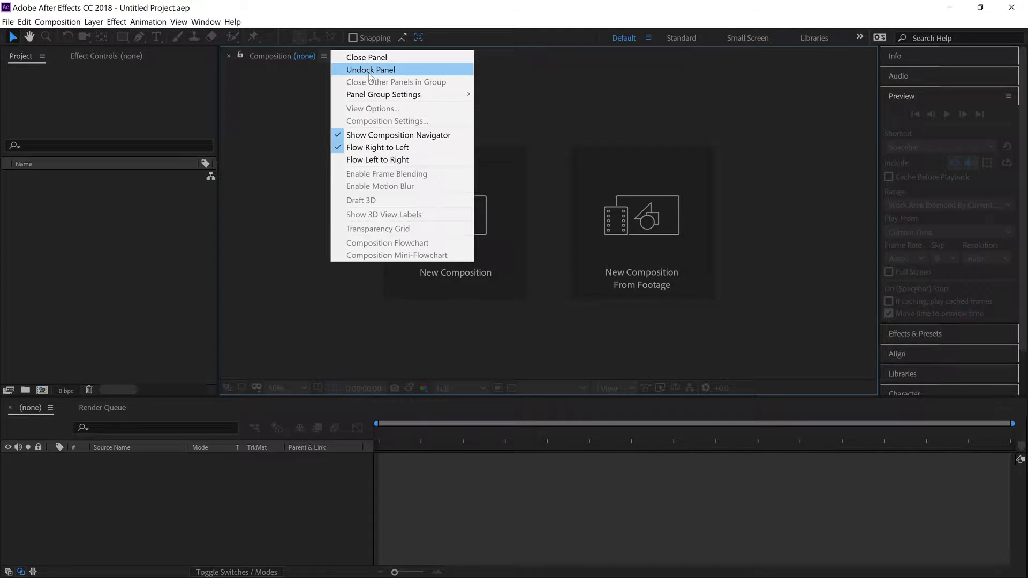
{"action": "left_click", "coordinate": [300, 72]}
{"action": "left_click", "coordinate": [324, 56]}
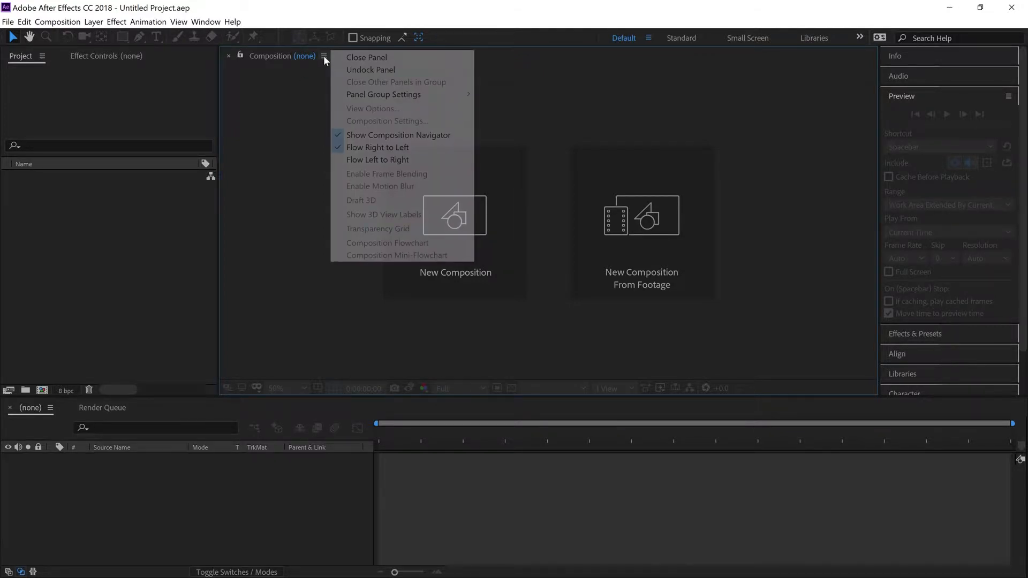
{"action": "left_click", "coordinate": [357, 70]}
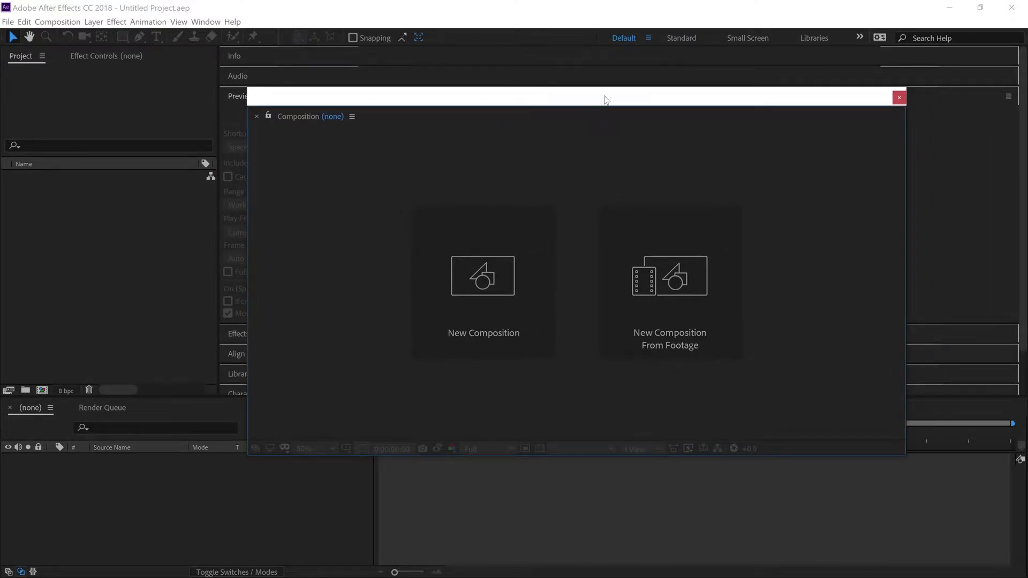
- Move the floating Composition panel around the workspace and dock it back in its original place
{"action": "left_click_drag", "start_coordinate": [605, 97], "coordinate": [554, 100]}
{"action": "left_click_drag", "start_coordinate": [657, 102], "coordinate": [632, 171]}
{"action": "left_click_drag", "start_coordinate": [610, 131], "coordinate": [527, 166]}
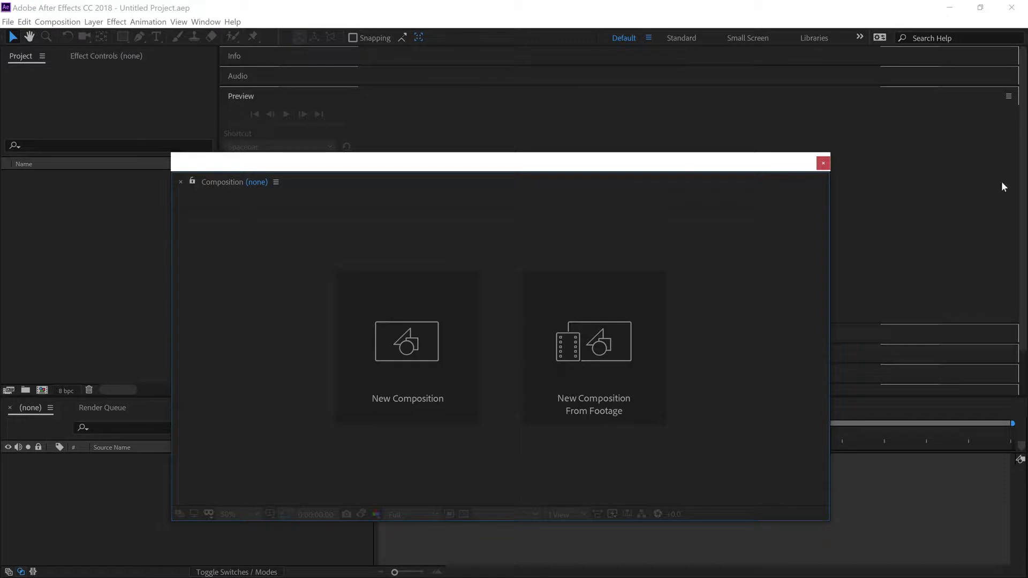
{"action": "left_click_drag", "start_coordinate": [644, 169], "coordinate": [694, 198]}
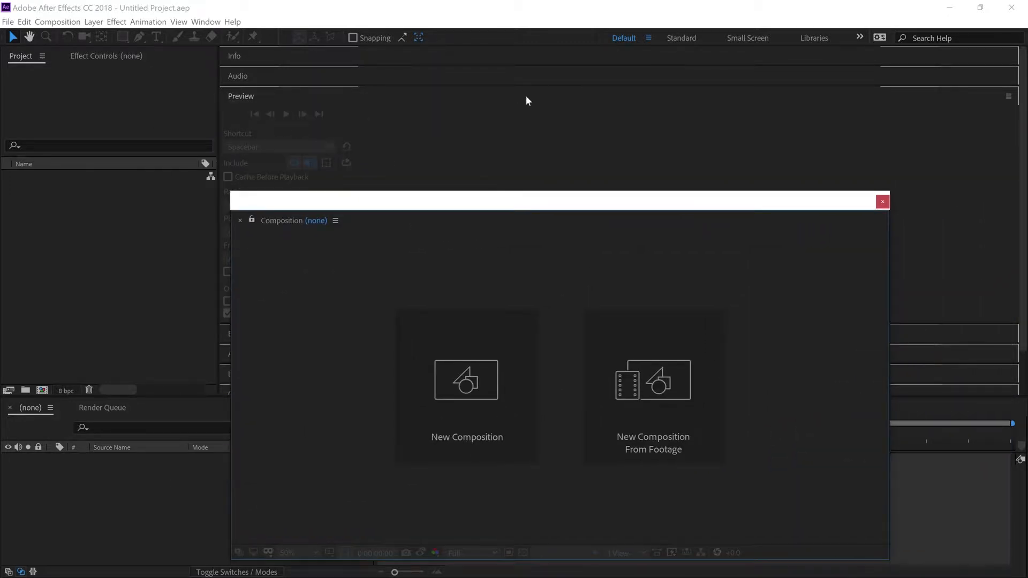
{"action": "left_click_drag", "start_coordinate": [563, 202], "coordinate": [630, 179]}
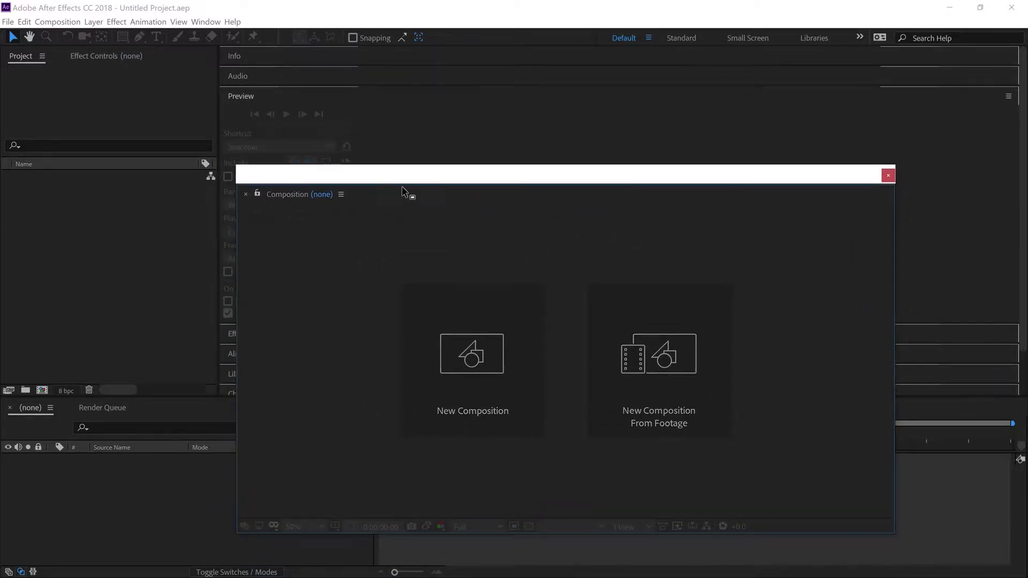
{"action": "left_click_drag", "start_coordinate": [498, 171], "coordinate": [544, 117]}
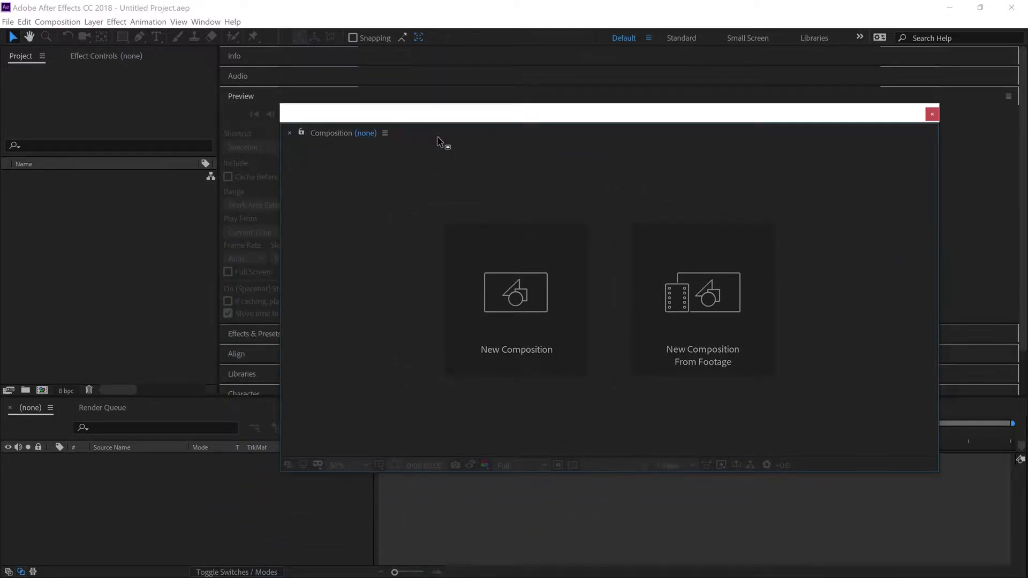
{"action": "left_click_drag", "start_coordinate": [536, 140], "coordinate": [330, 193]}
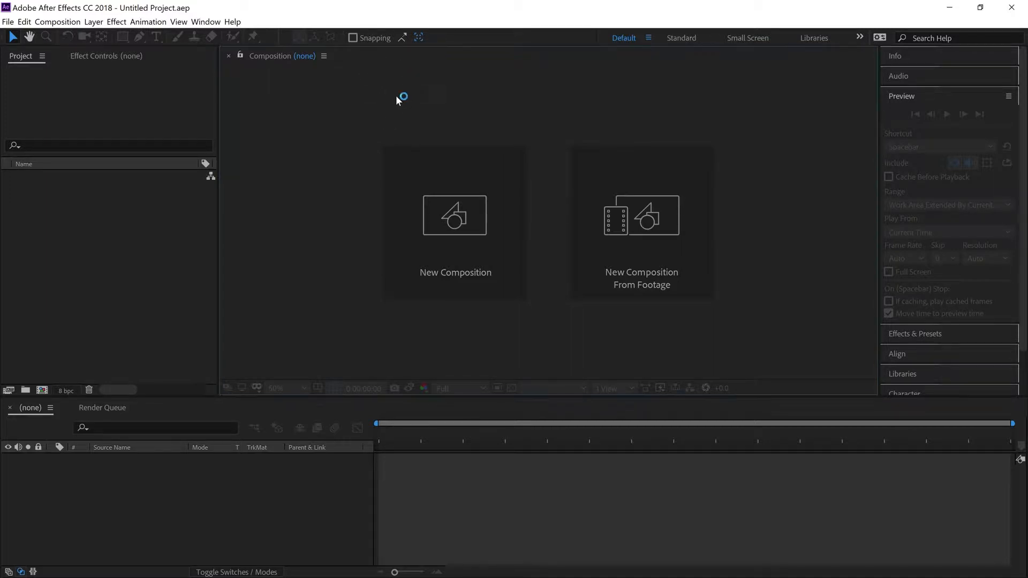
- Undock the Composition panel once more and return it to its place between the Project panel and the side panels
{"action": "left_click", "coordinate": [324, 55]}
{"action": "left_click", "coordinate": [371, 69]}
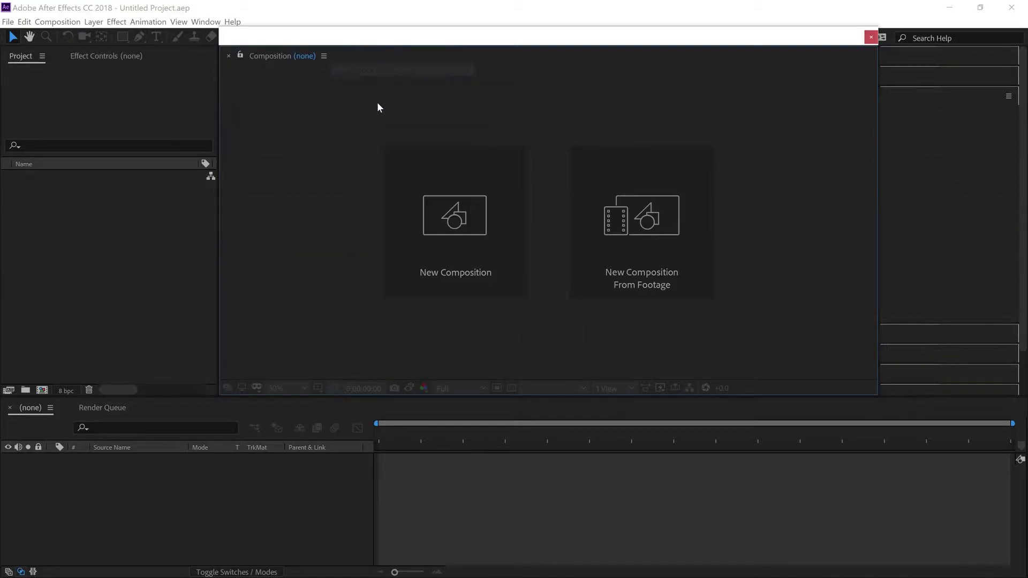
{"action": "left_click", "coordinate": [323, 55]}
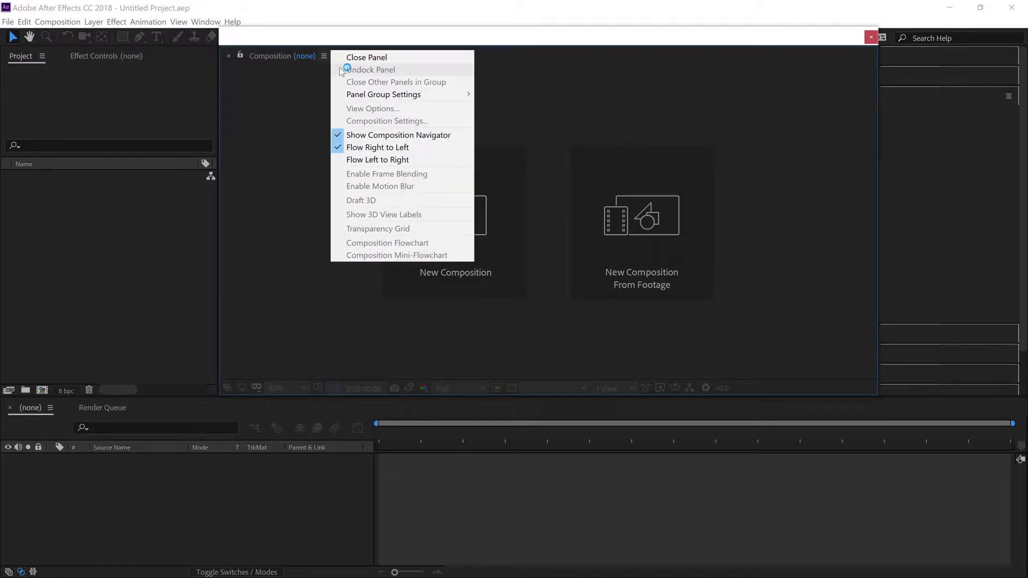
{"action": "left_click_drag", "start_coordinate": [445, 40], "coordinate": [211, 130]}
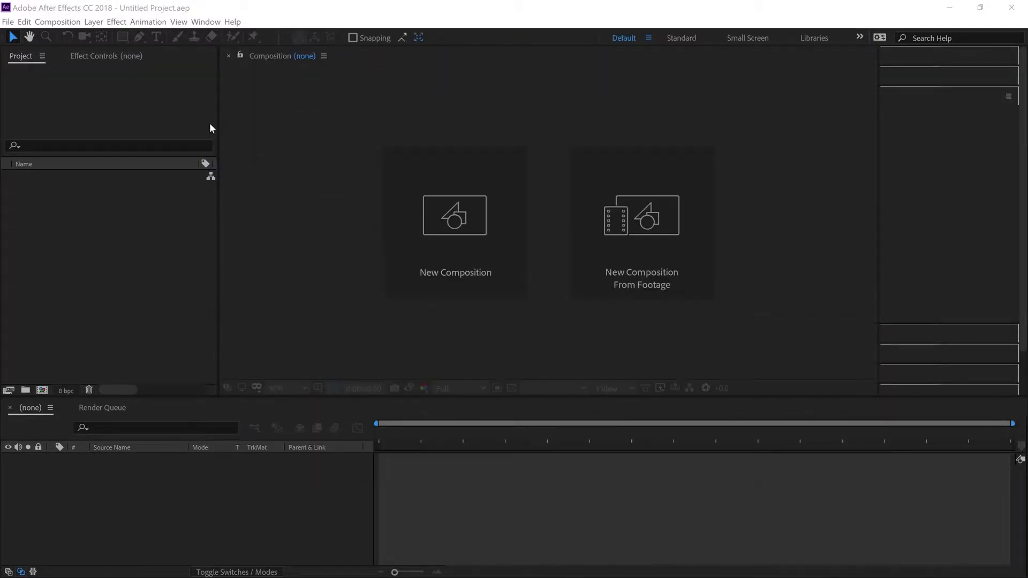
- Undock the Project panel, move it over the workspace and dock it back beside the Composition panel
{"action": "left_click", "coordinate": [42, 55]}
{"action": "left_click", "coordinate": [85, 68]}
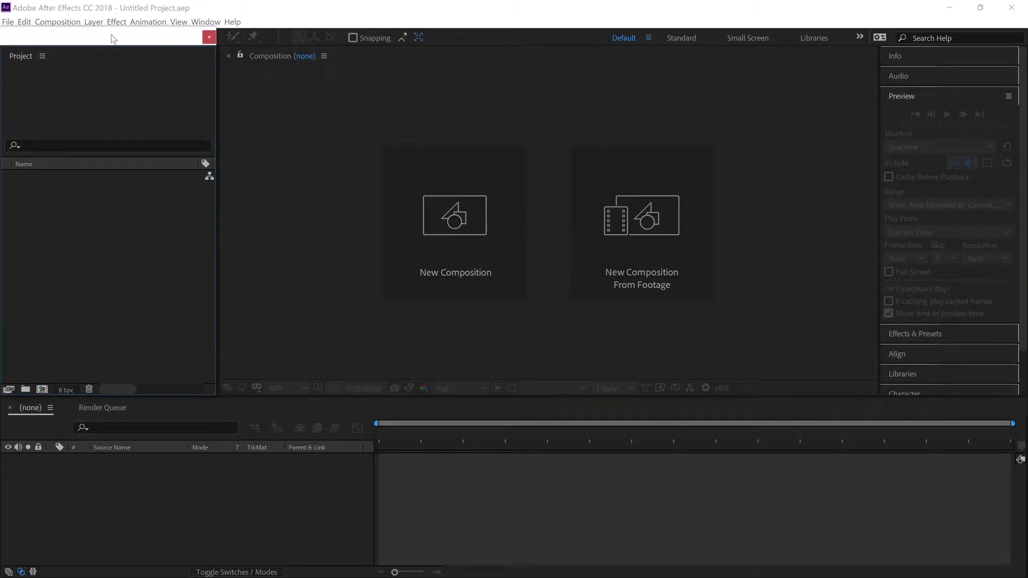
{"action": "left_click_drag", "start_coordinate": [114, 38], "coordinate": [342, 98]}
{"action": "left_click_drag", "start_coordinate": [250, 119], "coordinate": [7, 73]}
{"action": "mouse_move", "coordinate": [48, 234]}
{"action": "left_mouse_down"}
{"action": "mouse_move", "coordinate": [41, 243]}
{"action": "mouse_move", "coordinate": [30, 236]}
{"action": "left_mouse_up"}
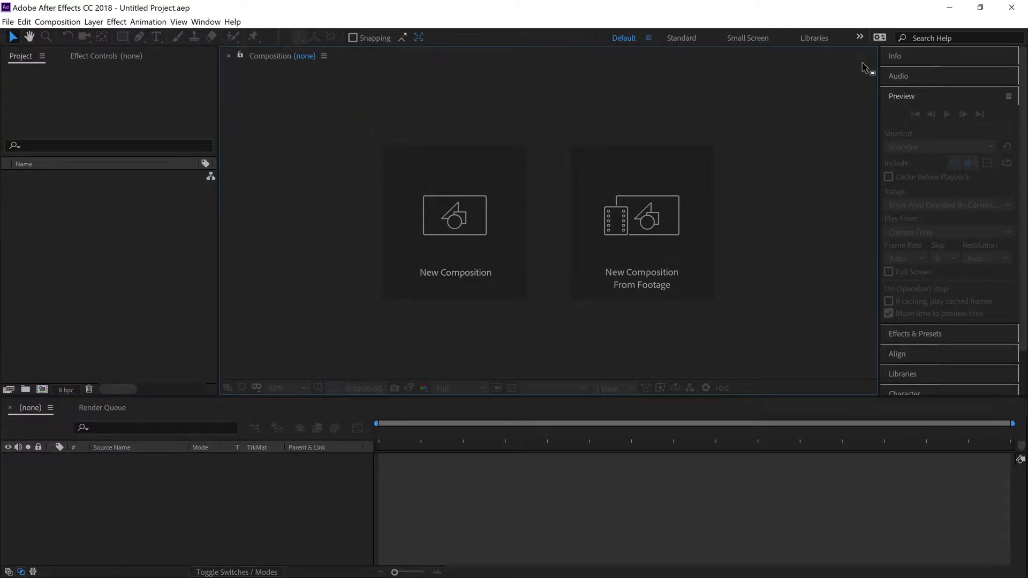
- Expand the Effects & Presets, Info, Audio, Character and Tracker panels in turn to view their contents
{"action": "left_click", "coordinate": [924, 332]}
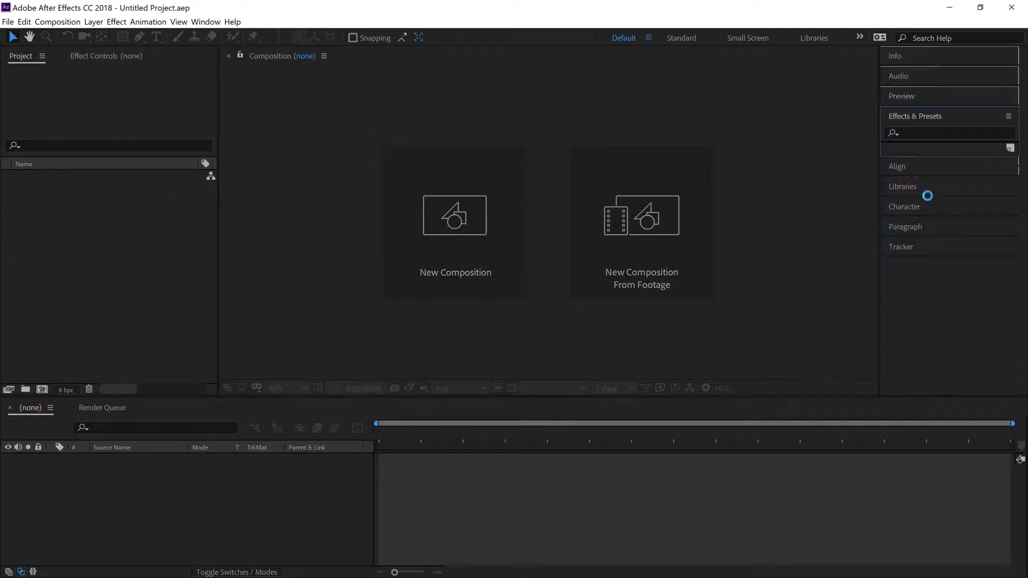
{"action": "left_click", "coordinate": [916, 63]}
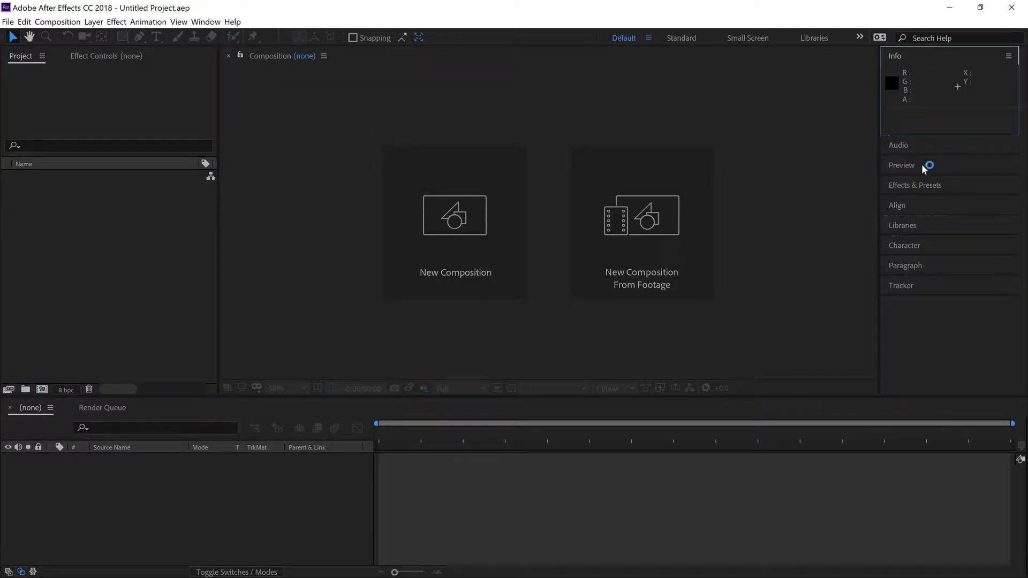
{"action": "left_click", "coordinate": [922, 147]}
{"action": "left_click", "coordinate": [919, 380]}
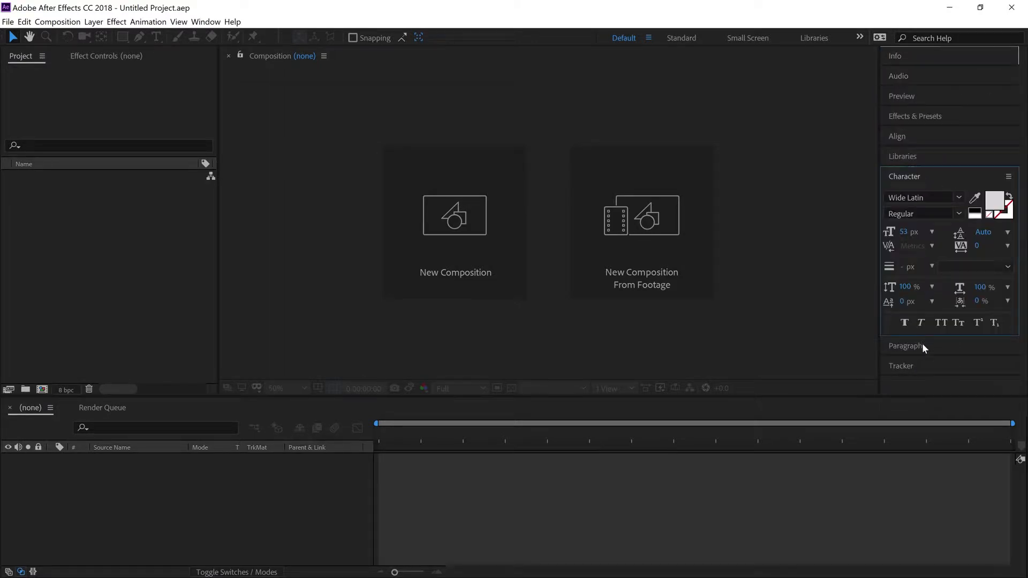
{"action": "left_click", "coordinate": [910, 364]}
{"action": "left_click", "coordinate": [793, 311]}
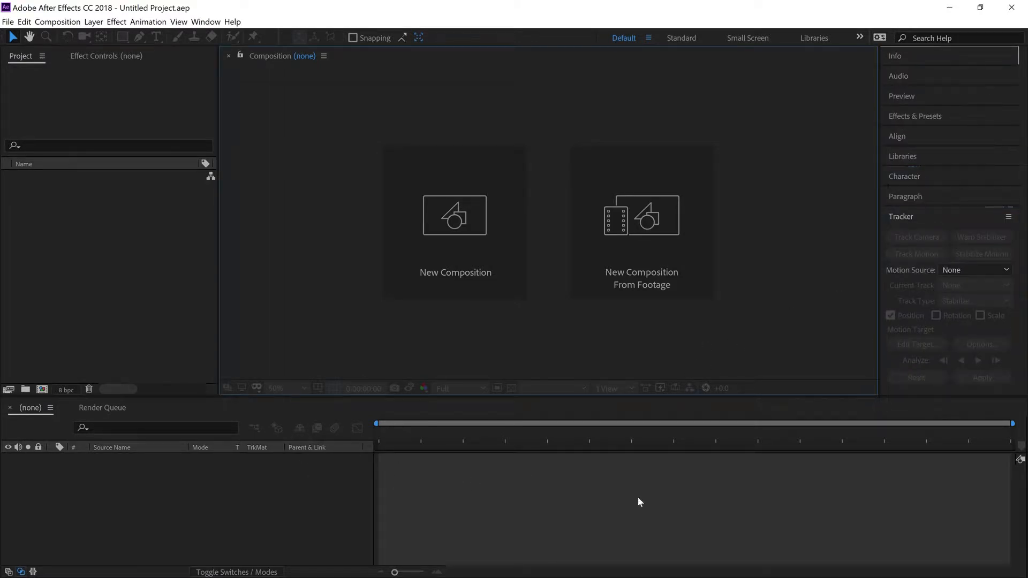
{"action": "left_click", "coordinate": [429, 462]}
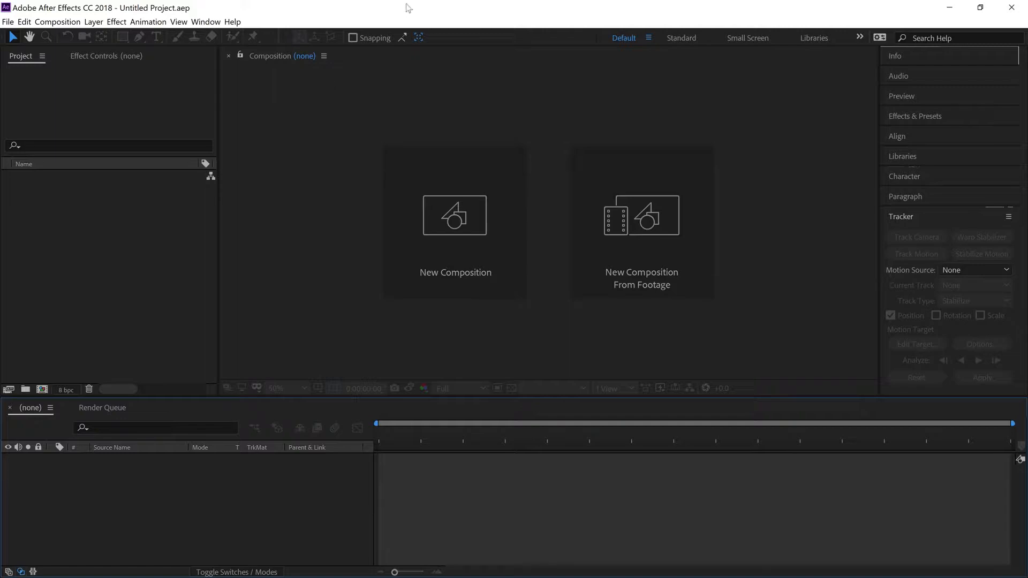
- Import intro.mp4 into the project directly from the desktop, keeping the program window maximized at the end
{"action": "left_click_drag", "start_coordinate": [408, 7], "coordinate": [593, 154]}
{"action": "left_click_drag", "start_coordinate": [279, 90], "coordinate": [276, 345]}
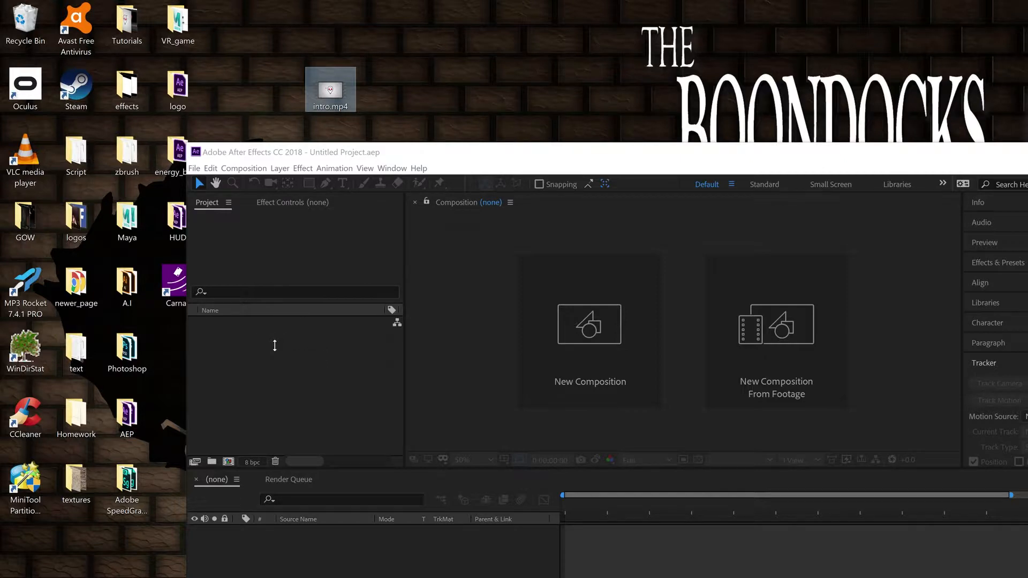
{"action": "left_click", "coordinate": [239, 339]}
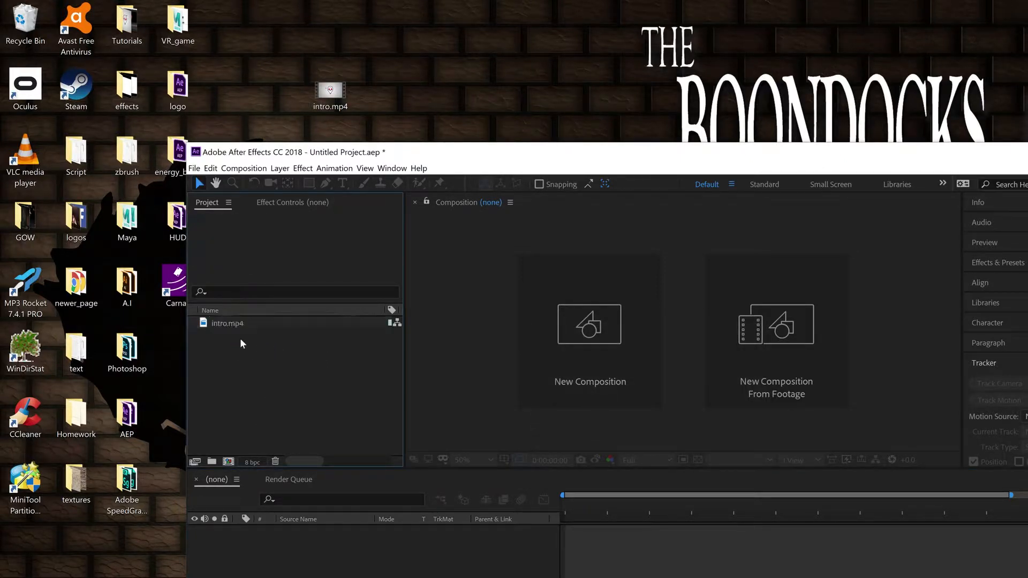
{"action": "left_click", "coordinate": [240, 323]}
{"action": "left_click_drag", "start_coordinate": [453, 147], "coordinate": [365, 0]}
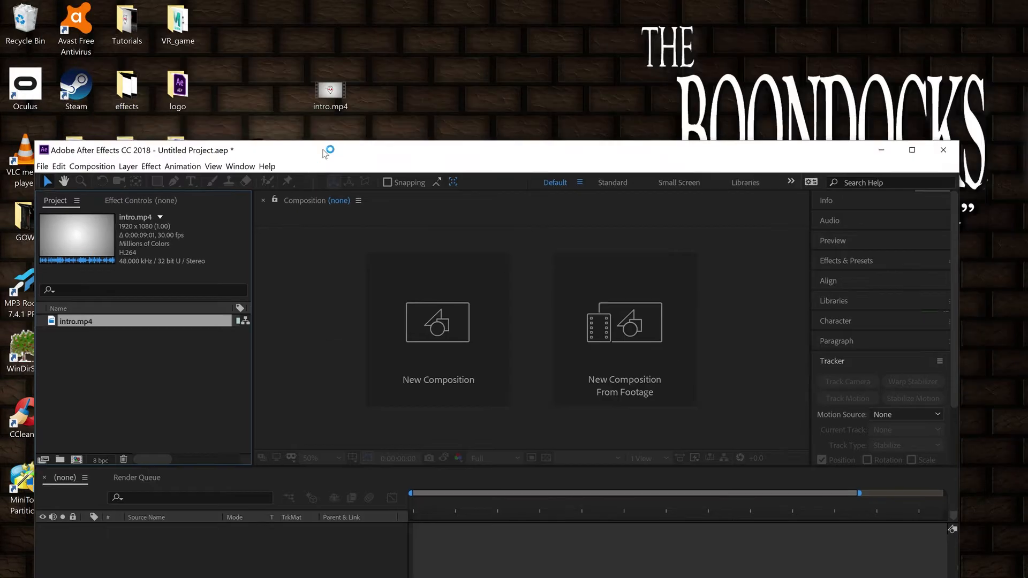
{"action": "key", "text": "super+Up"}
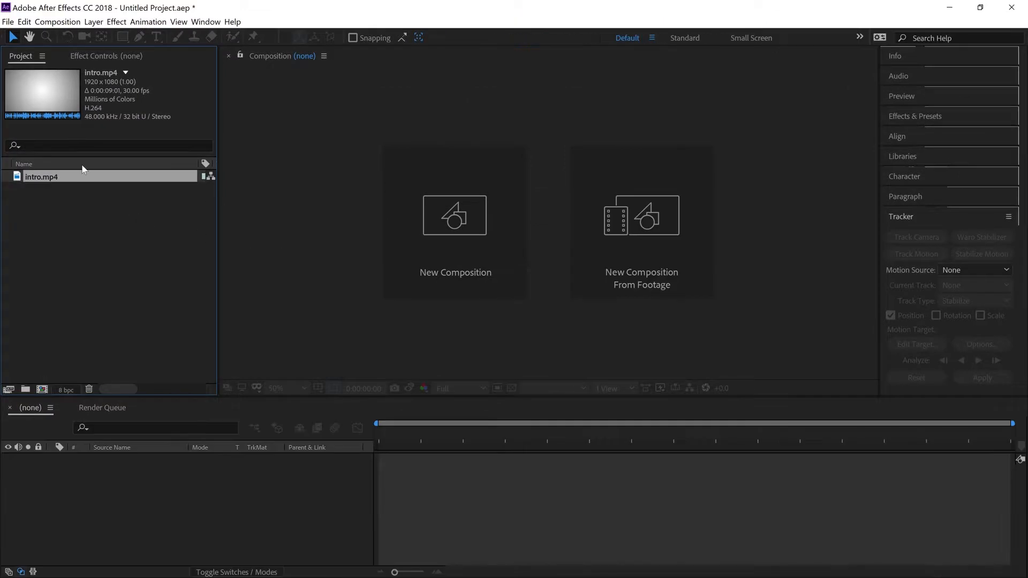
- Remove the intro.mp4 footage item from the project
{"action": "right_click", "coordinate": [79, 177]}
{"action": "left_click", "coordinate": [28, 234]}
{"action": "left_click", "coordinate": [72, 178]}
- Import the file intro.mp4 from the Desktop folder as footage using the Import File dialog
{"action": "left_click", "coordinate": [8, 22]}
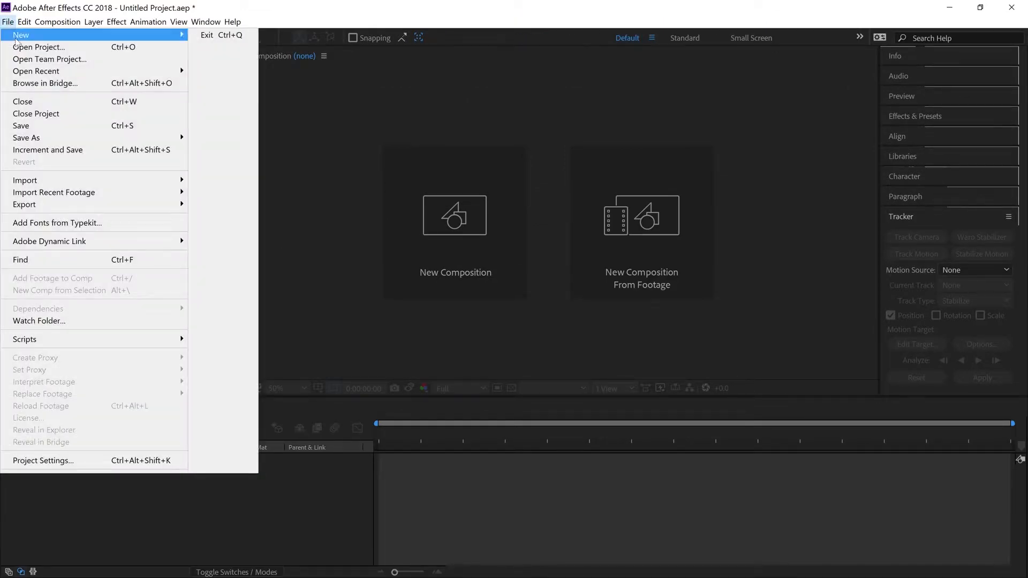
{"action": "mouse_move", "coordinate": [94, 185]}
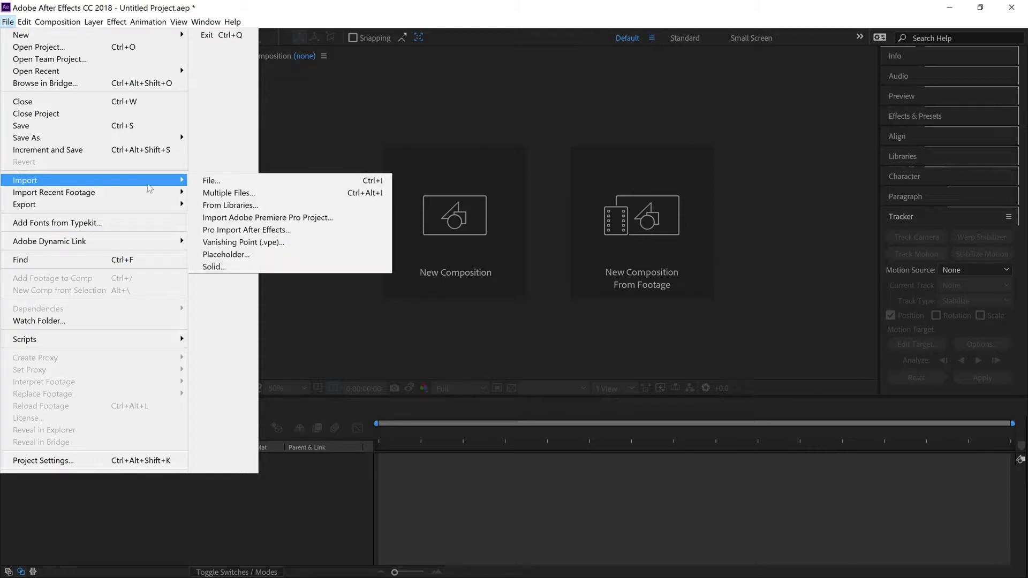
{"action": "left_click", "coordinate": [211, 183]}
{"action": "left_click", "coordinate": [52, 136]}
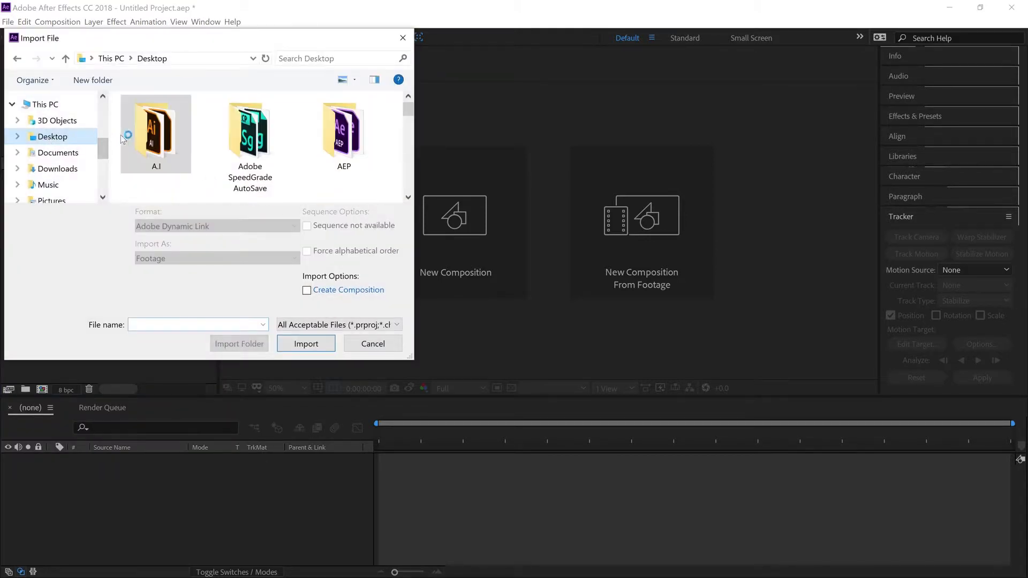
{"action": "scroll", "coordinate": [169, 139], "scroll_direction": "down", "scroll_amount": 8}
{"action": "left_click", "coordinate": [250, 171]}
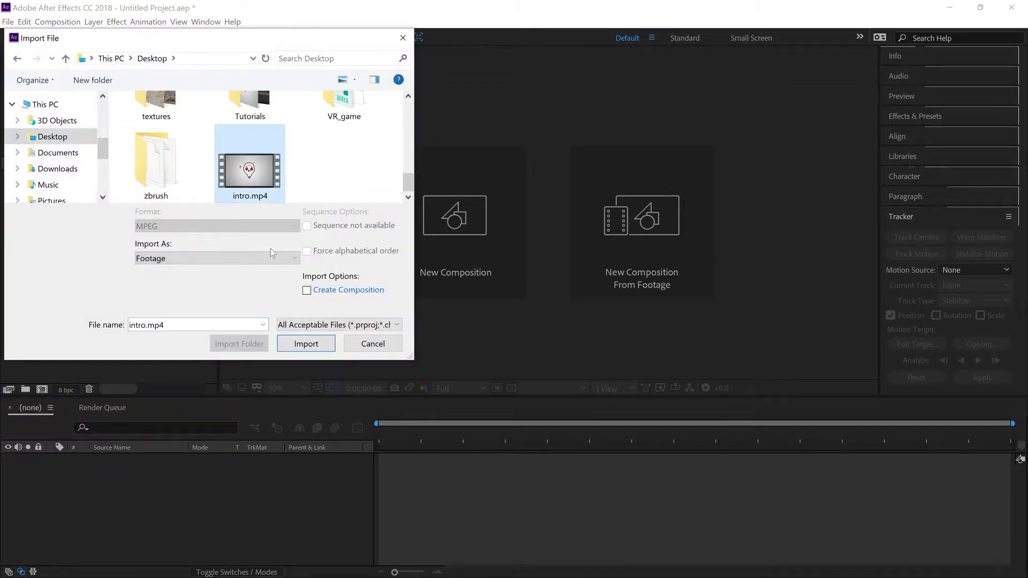
{"action": "left_click", "coordinate": [302, 344]}
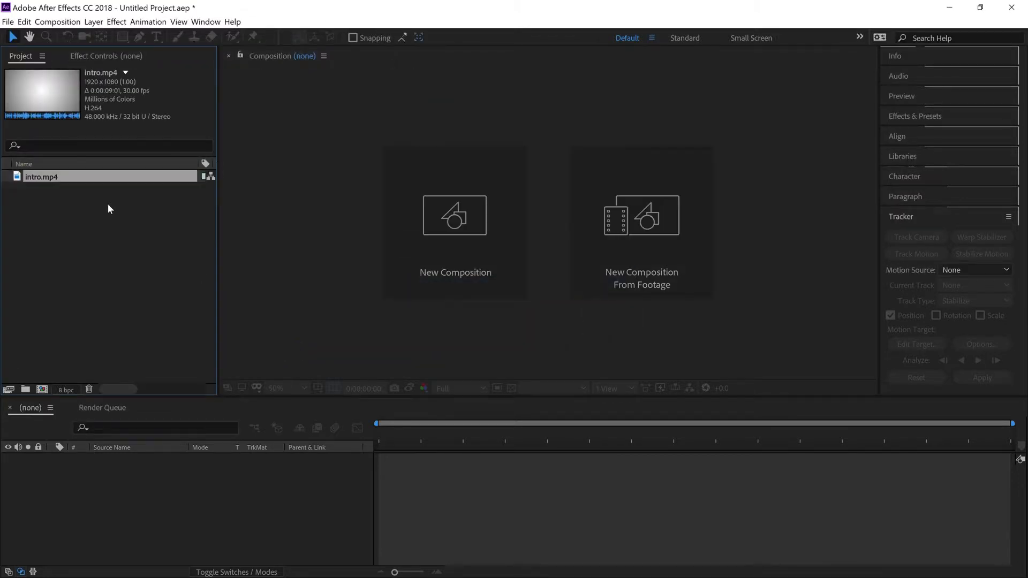
- Create a composition from the intro.mp4 footage by placing it in the empty timeline
{"action": "left_click", "coordinate": [88, 248]}
{"action": "left_click", "coordinate": [52, 179]}
{"action": "left_click", "coordinate": [104, 225]}
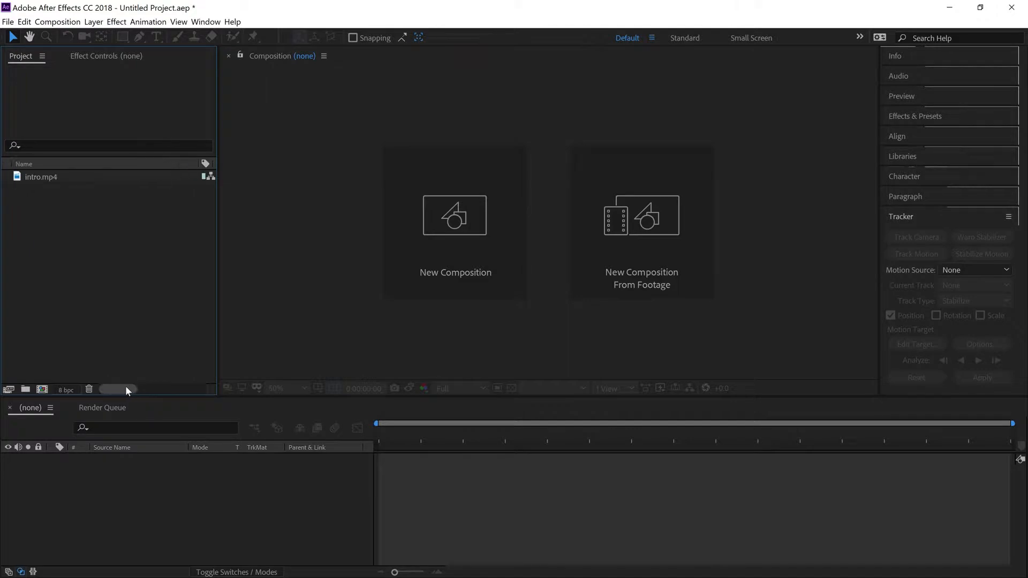
{"action": "left_click", "coordinate": [44, 179]}
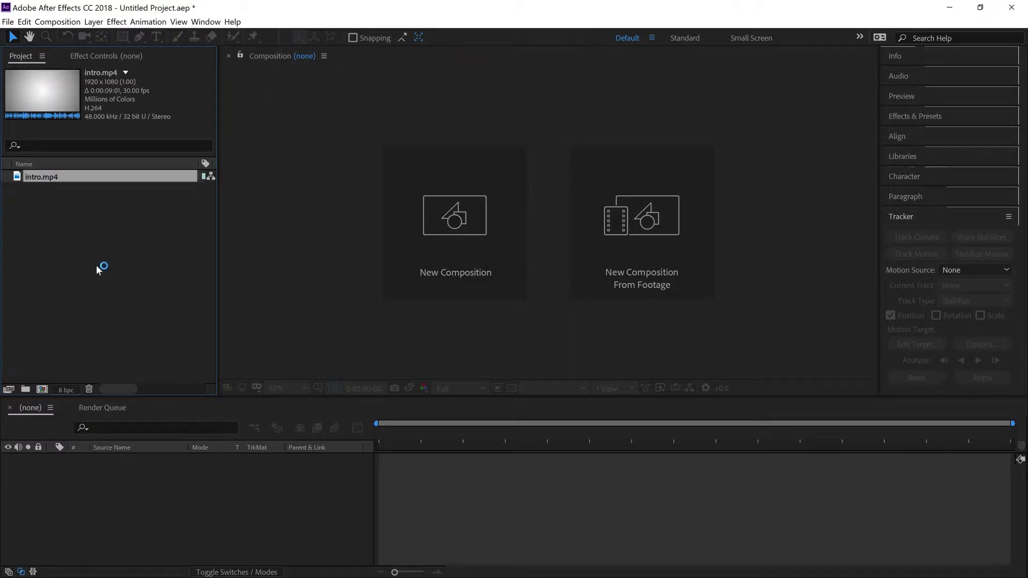
{"action": "left_click", "coordinate": [97, 266]}
{"action": "left_click", "coordinate": [51, 178]}
{"action": "left_click_drag", "start_coordinate": [65, 179], "coordinate": [116, 496]}
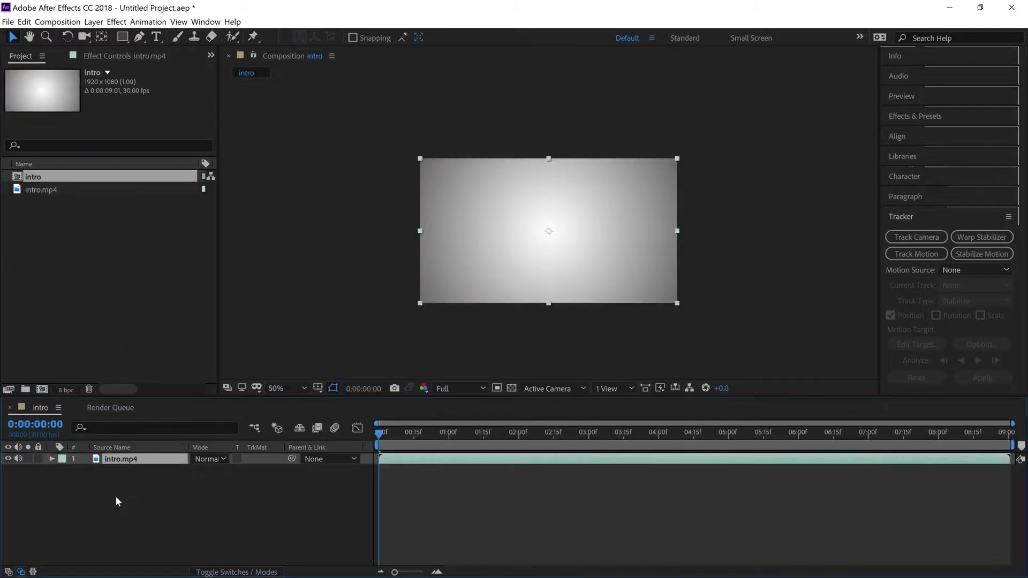
- Scrub back and forth through the intro composition to preview its frames, ending at 0:00:03:24
{"action": "left_click_drag", "start_coordinate": [425, 431], "coordinate": [617, 433]}
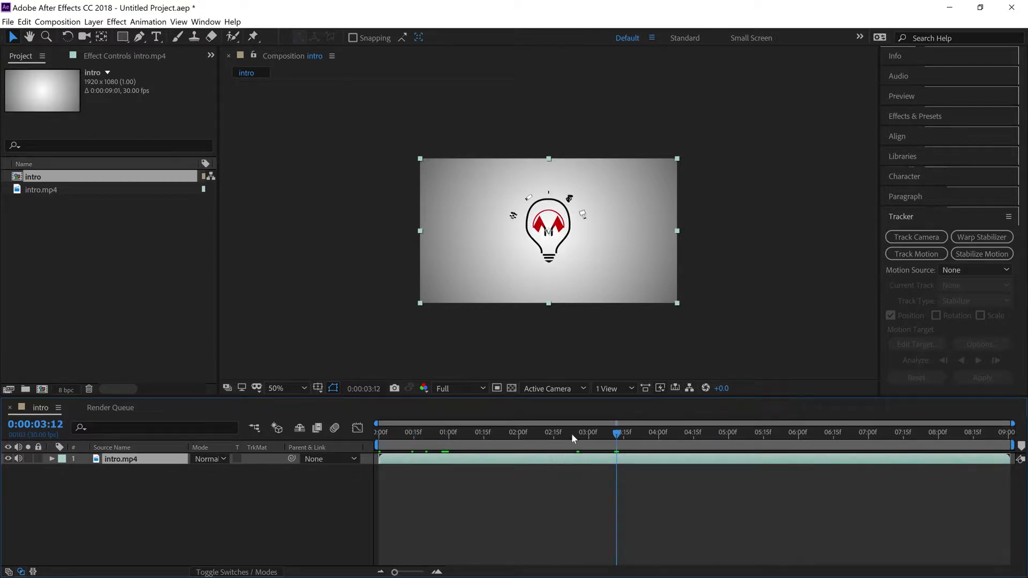
{"action": "mouse_move", "coordinate": [616, 430]}
{"action": "left_mouse_down"}
{"action": "mouse_move", "coordinate": [421, 433]}
{"action": "mouse_move", "coordinate": [883, 440]}
{"action": "left_mouse_up"}
{"action": "left_click_drag", "start_coordinate": [953, 427], "coordinate": [451, 432]}
{"action": "left_click", "coordinate": [615, 432]}
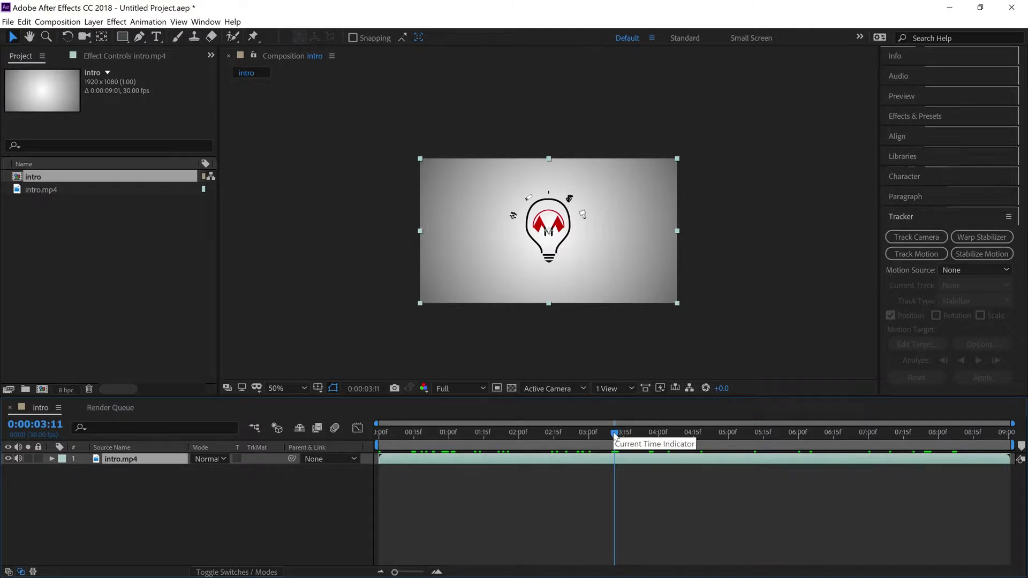
{"action": "left_click_drag", "start_coordinate": [614, 434], "coordinate": [644, 432]}
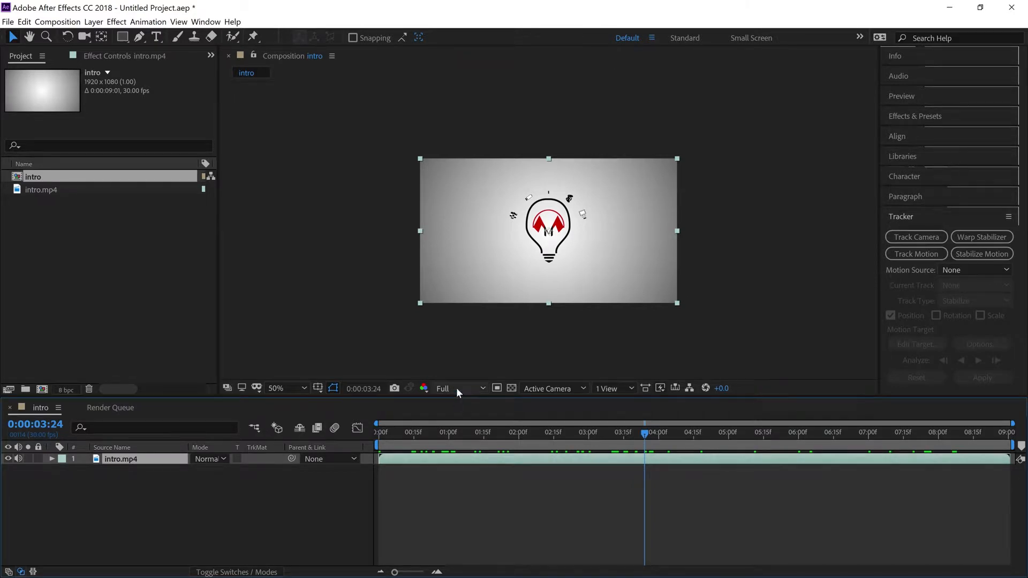
- Lower the composition's preview resolution to Quarter and scrub through the footage, ending at 0:00:00:02
{"action": "left_click", "coordinate": [456, 387]}
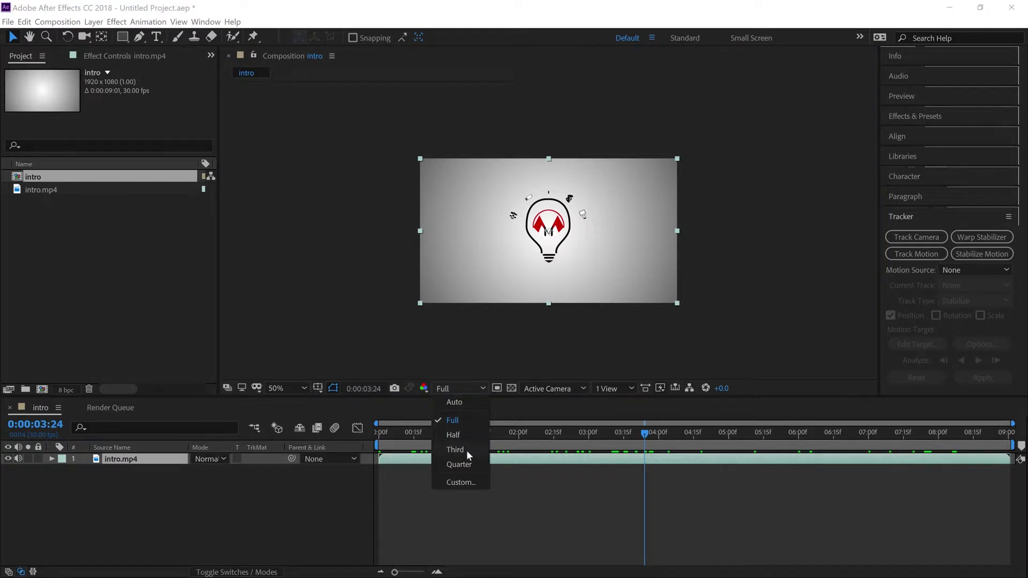
{"action": "left_click", "coordinate": [472, 389]}
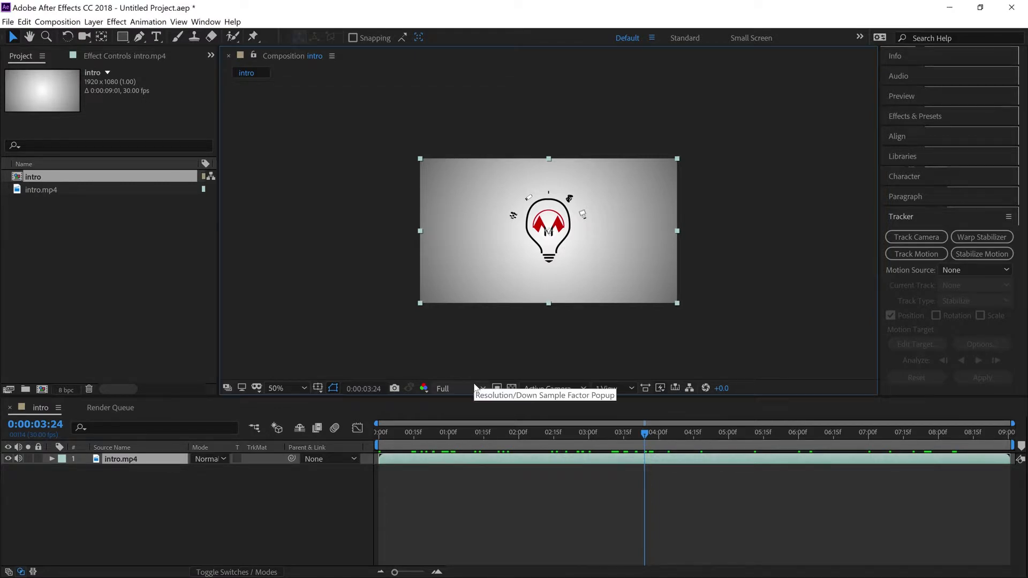
{"action": "left_click", "coordinate": [473, 388]}
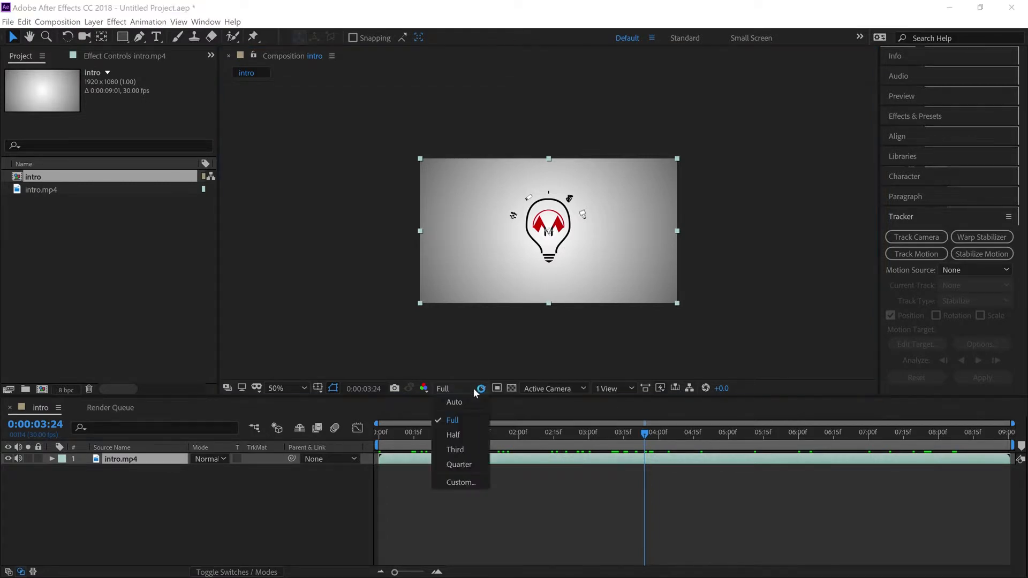
{"action": "left_click", "coordinate": [472, 464]}
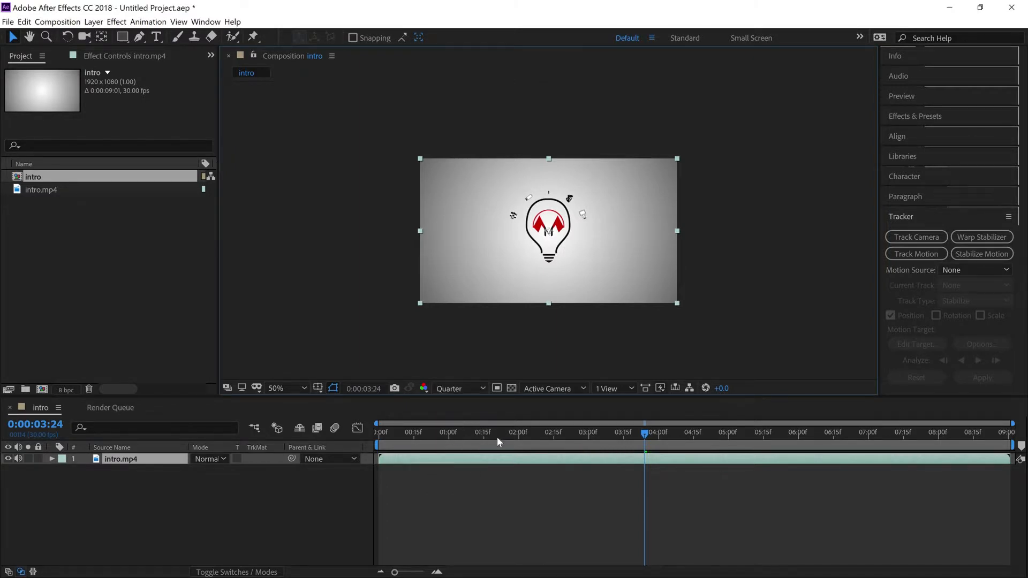
{"action": "left_click_drag", "start_coordinate": [498, 438], "coordinate": [432, 420]}
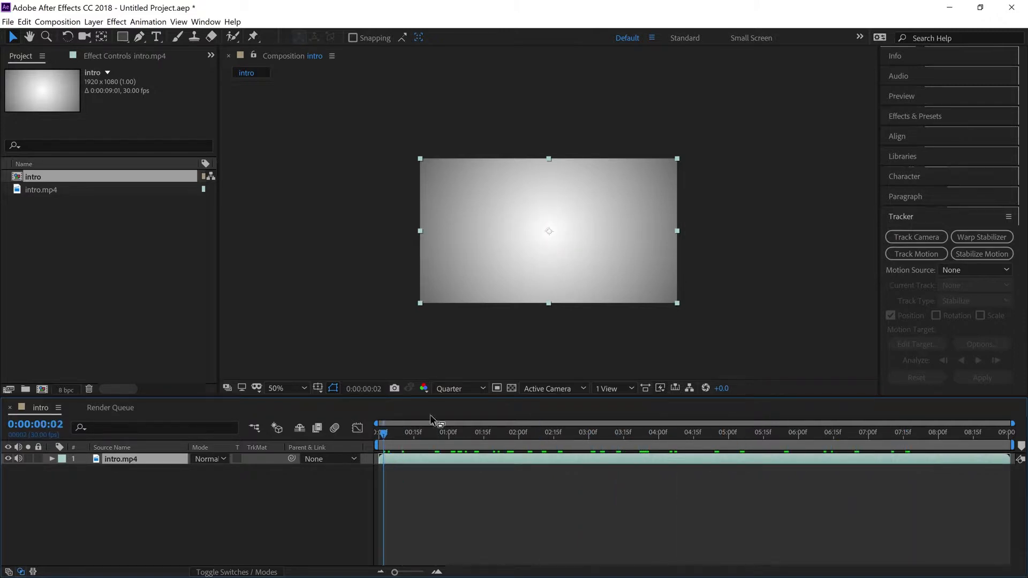
- Restore the composition's preview resolution to Full
{"action": "left_click", "coordinate": [454, 389]}
{"action": "left_click", "coordinate": [450, 422]}
{"action": "left_click", "coordinate": [111, 274]}
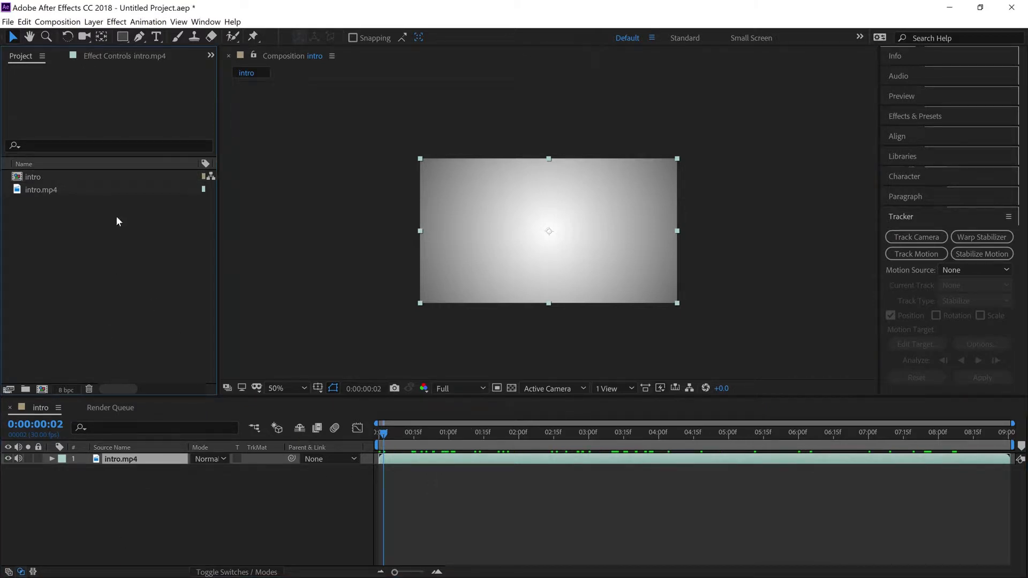
- Select the intro composition in the project and widen the Project panel enough to include the Type column
{"action": "left_click", "coordinate": [114, 190]}
{"action": "left_click", "coordinate": [87, 177]}
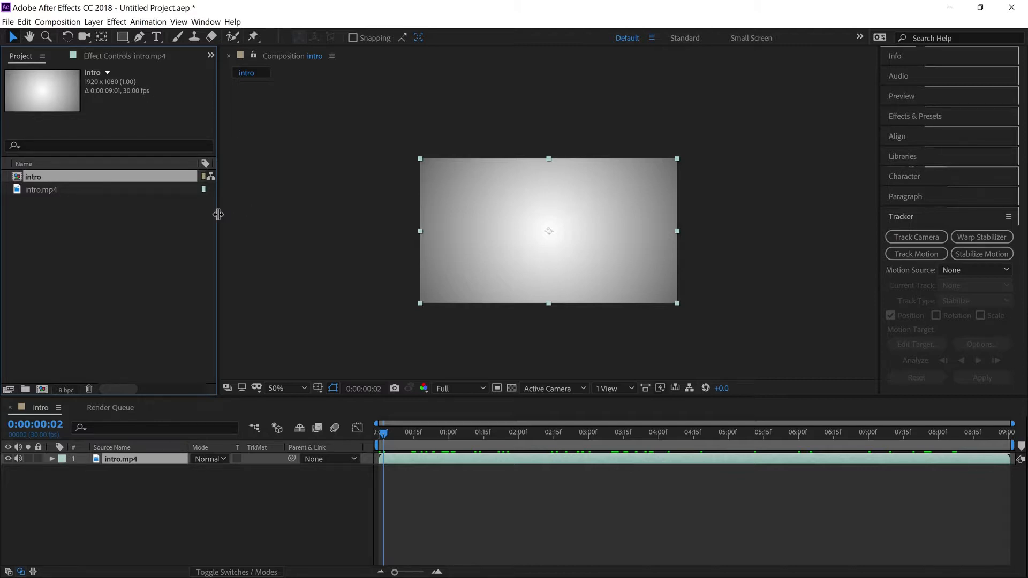
{"action": "left_click_drag", "start_coordinate": [218, 214], "coordinate": [315, 214]}
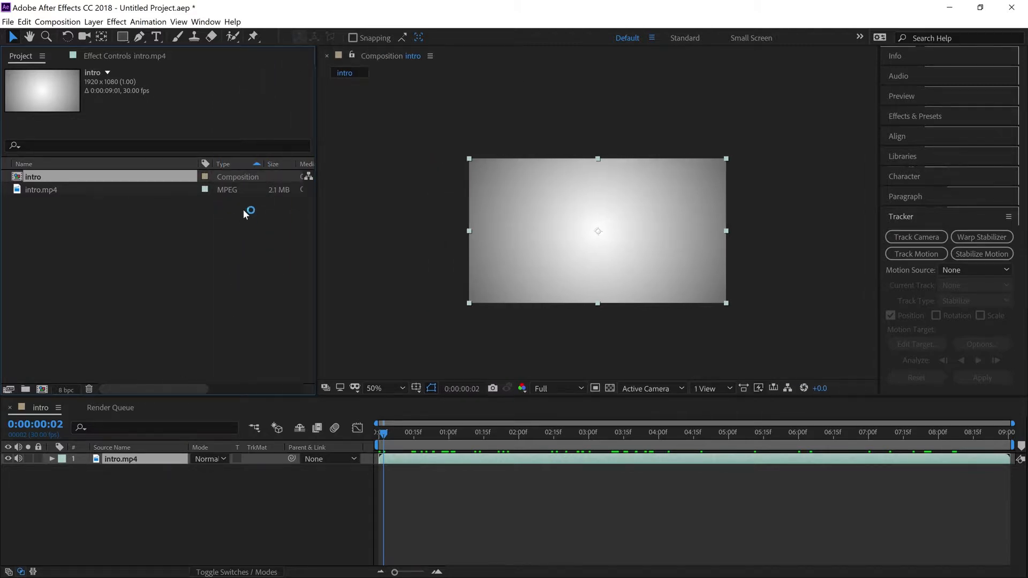
{"action": "left_click_drag", "start_coordinate": [314, 251], "coordinate": [258, 251]}
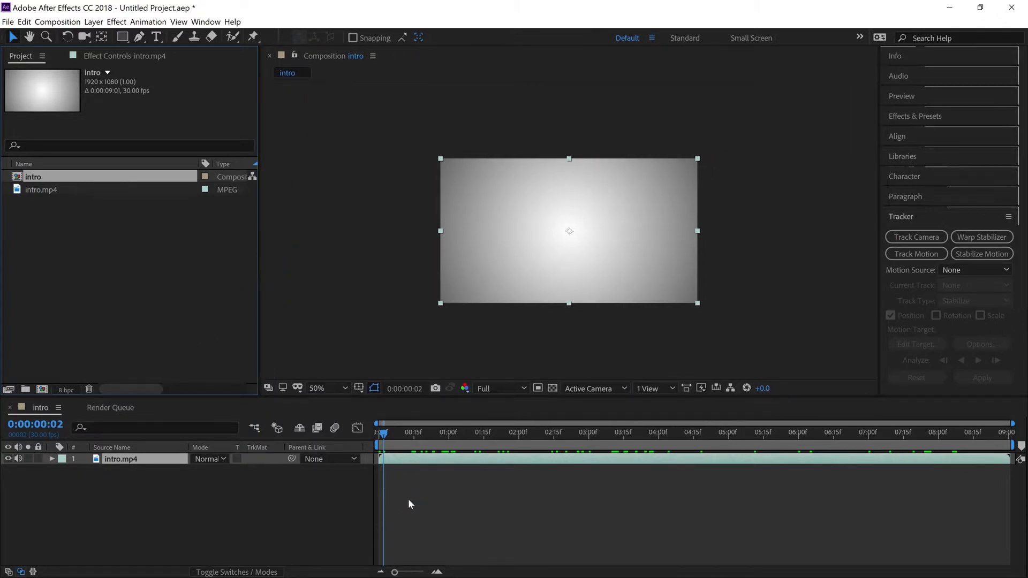
- Examine the intro composition and its source layer, moving the current time to the last frame at 0:00:09:00
{"action": "left_click", "coordinate": [919, 433]}
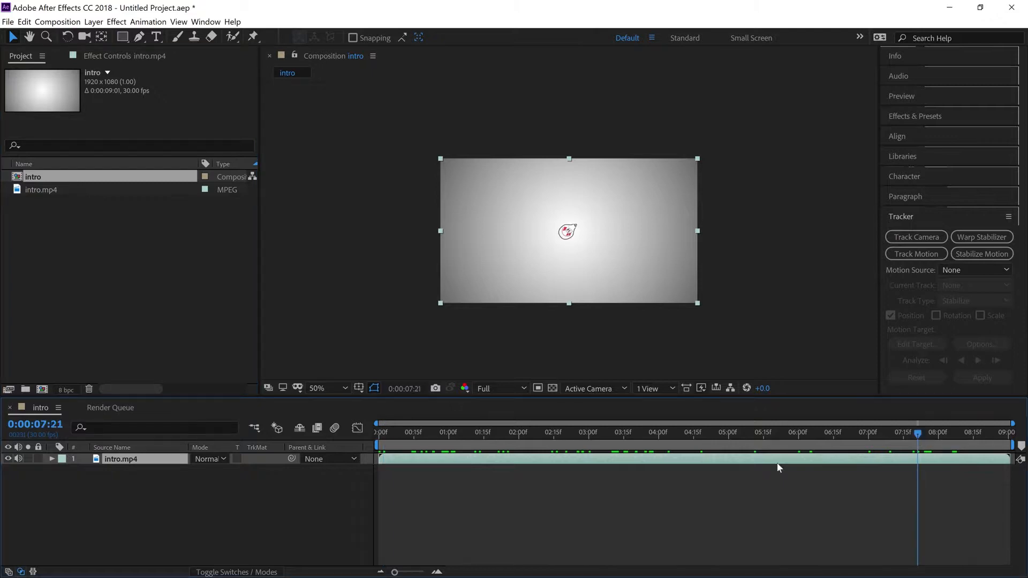
{"action": "left_click", "coordinate": [63, 192]}
{"action": "left_click", "coordinate": [113, 180]}
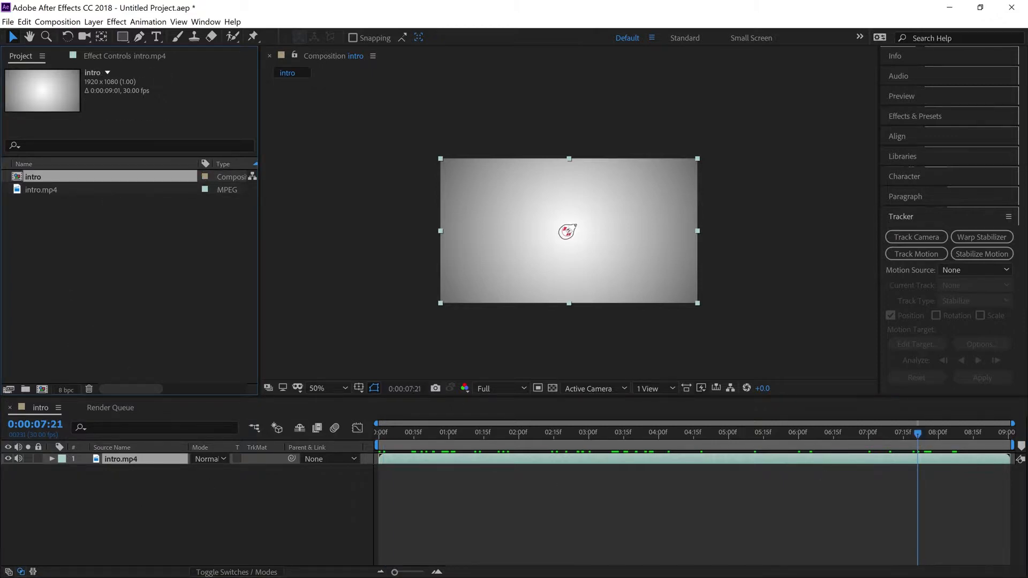
{"action": "left_click_drag", "start_coordinate": [956, 434], "coordinate": [1015, 447]}
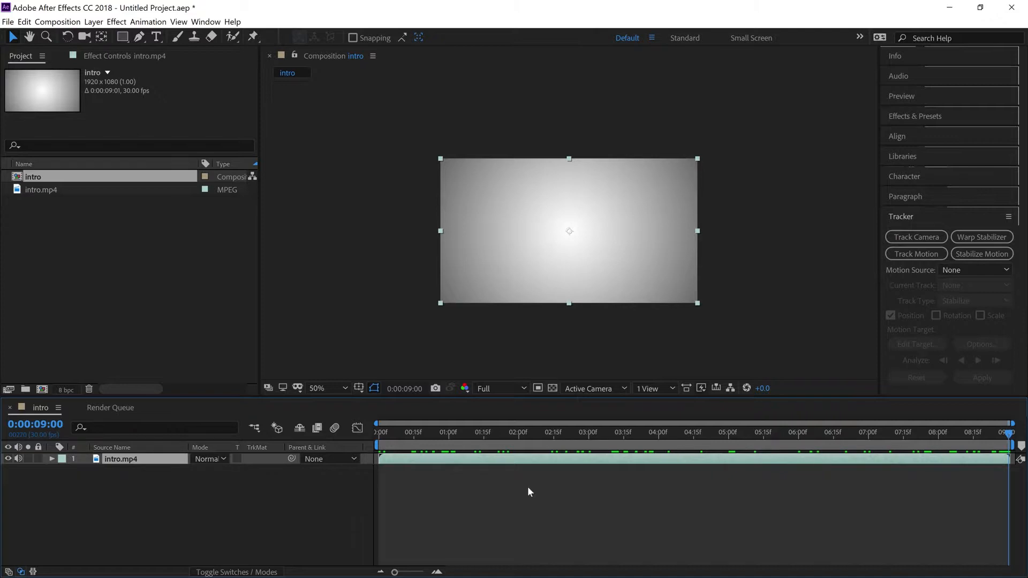
{"action": "left_click", "coordinate": [255, 518]}
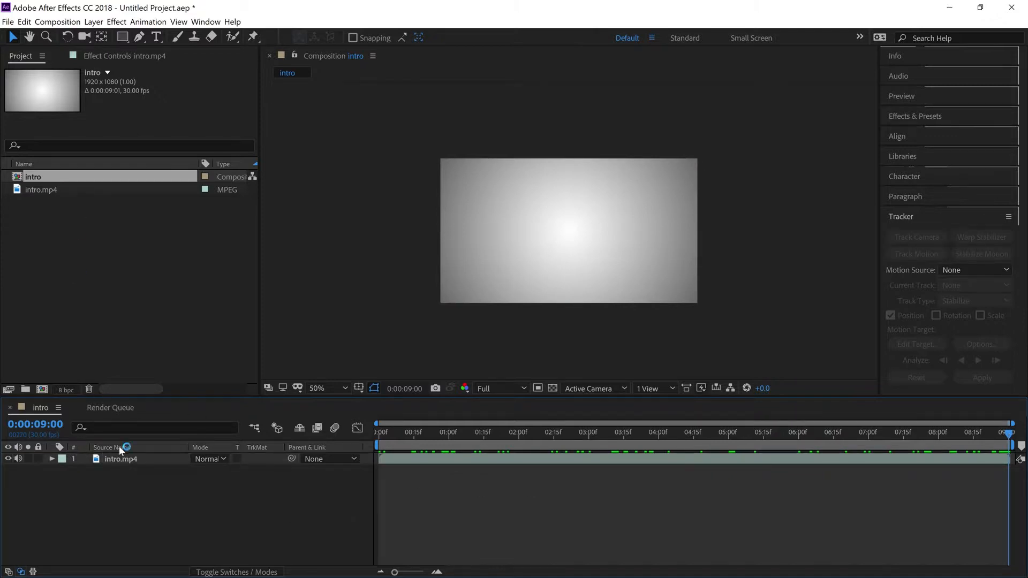
{"action": "left_click", "coordinate": [142, 463]}
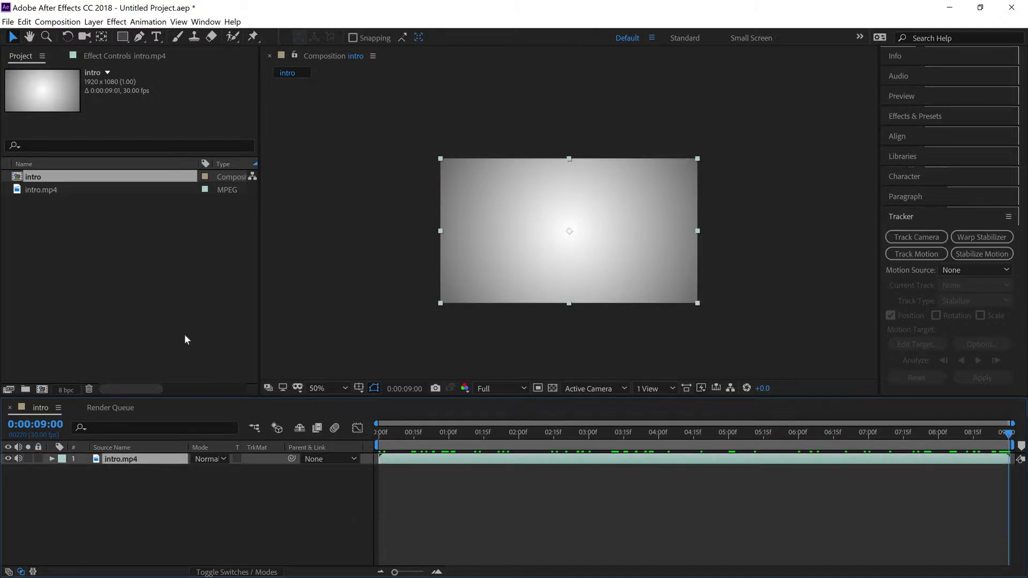
- Delete the intro composition from the project, keeping only the intro.mp4 footage
{"action": "right_click", "coordinate": [89, 179]}
{"action": "left_click", "coordinate": [89, 267]}
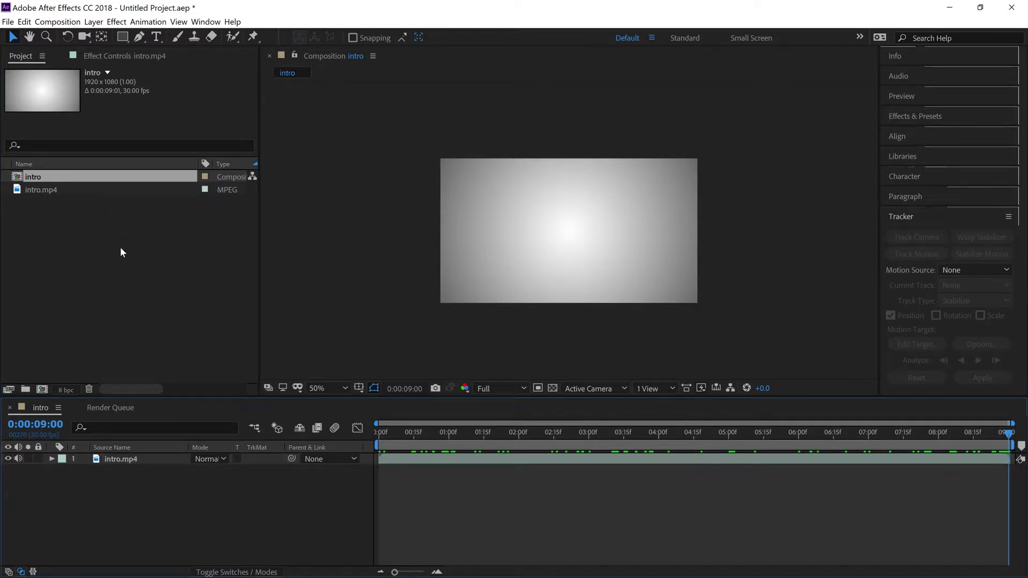
{"action": "left_click", "coordinate": [97, 179]}
{"action": "key", "text": "Delete"}
{"action": "left_click", "coordinate": [536, 316]}
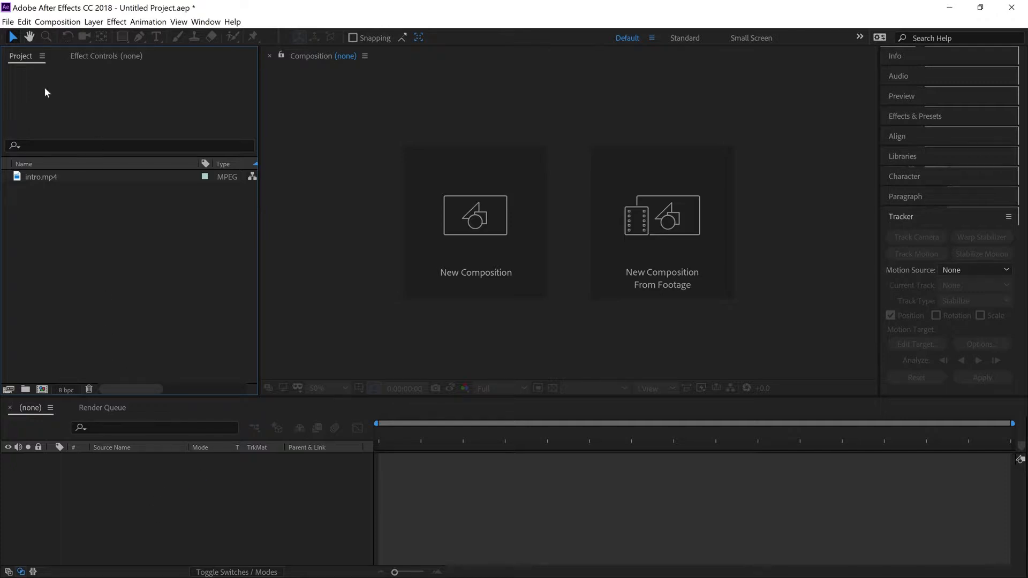
- Start a new composition and name it intro in the composition settings
{"action": "left_click", "coordinate": [48, 22]}
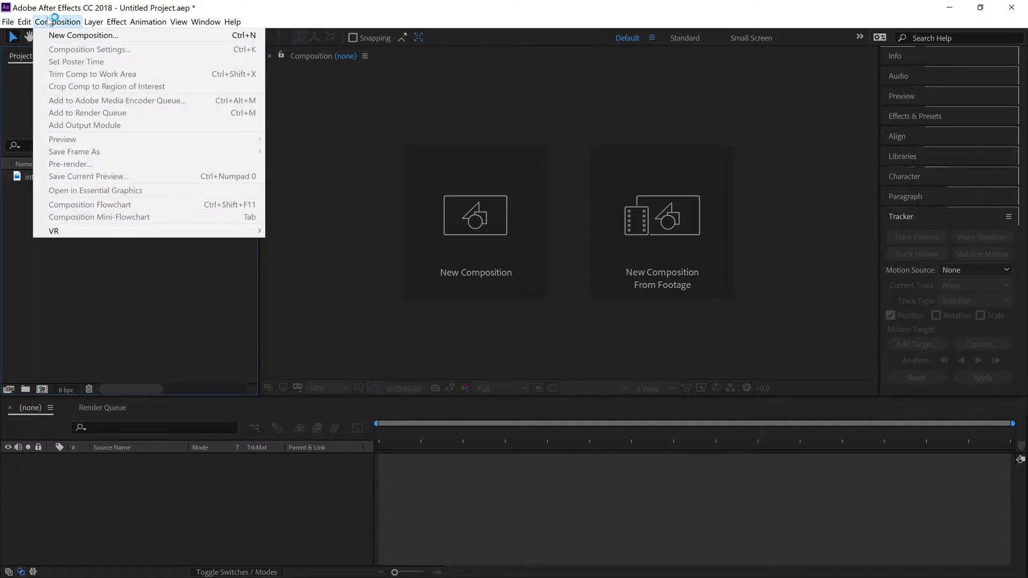
{"action": "left_click", "coordinate": [69, 273]}
{"action": "left_click", "coordinate": [57, 21]}
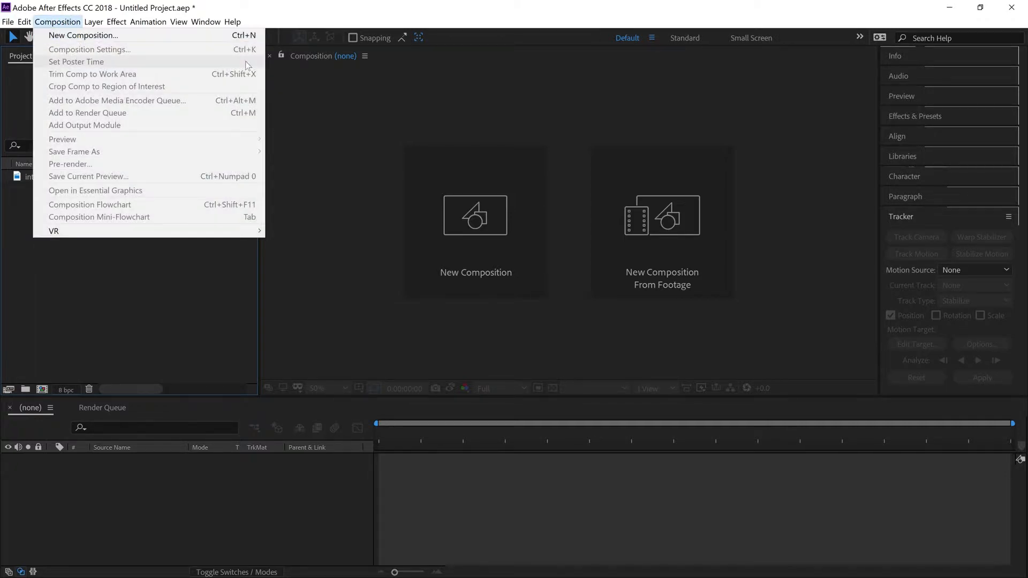
{"action": "left_click", "coordinate": [163, 309]}
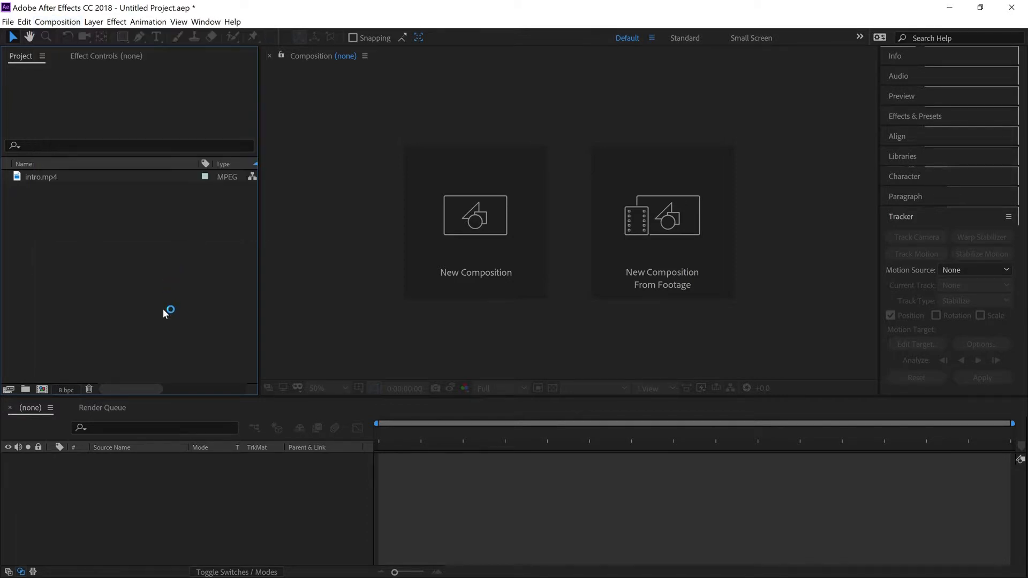
{"action": "key", "text": "ctrl+n"}
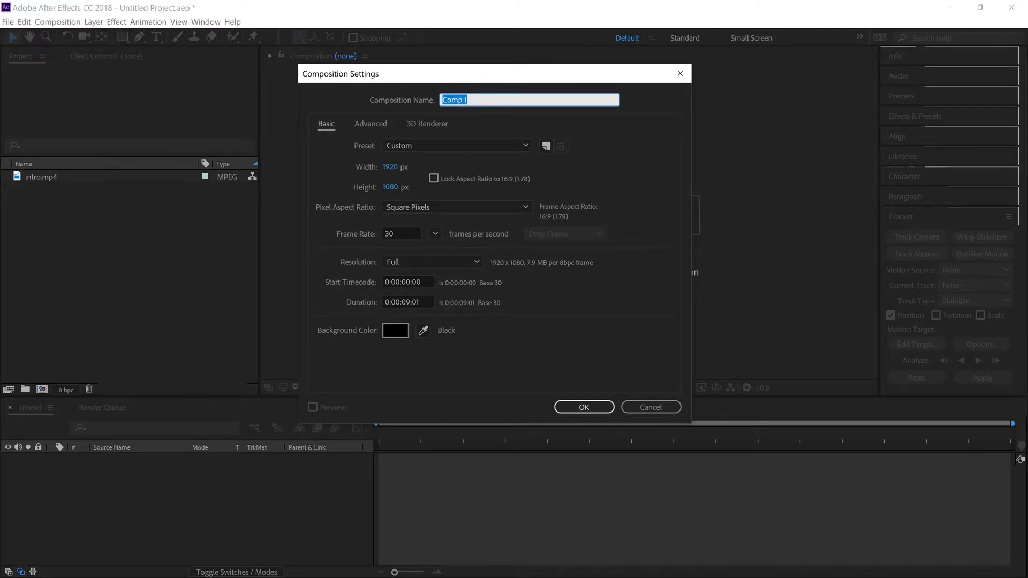
{"action": "type", "text": "intro"}
- Set the new composition's duration to 0:01:00:01
{"action": "left_click", "coordinate": [357, 304]}
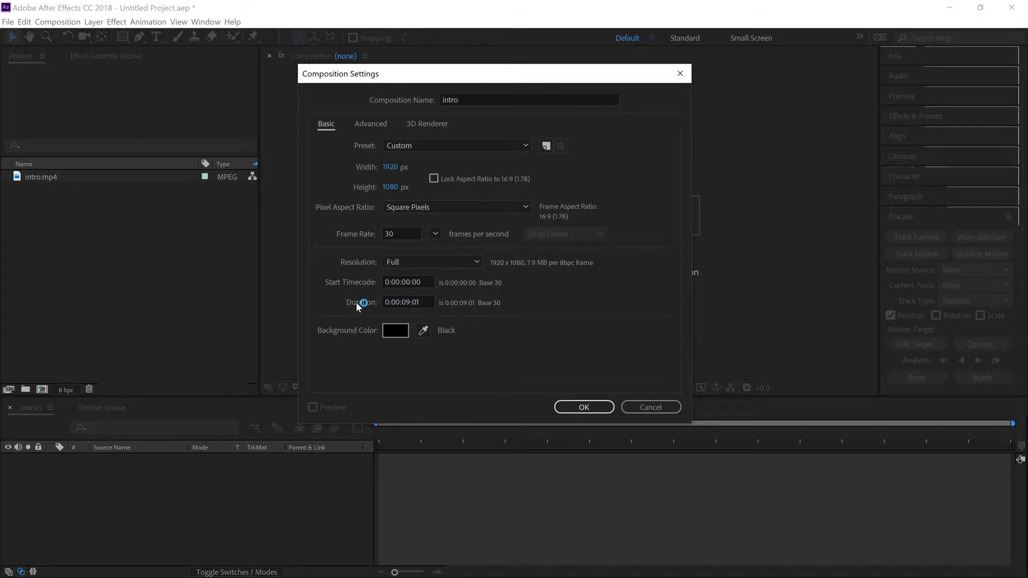
{"action": "left_click", "coordinate": [407, 303]}
{"action": "key", "text": "BackSpace"}
{"action": "type", "text": "0"}
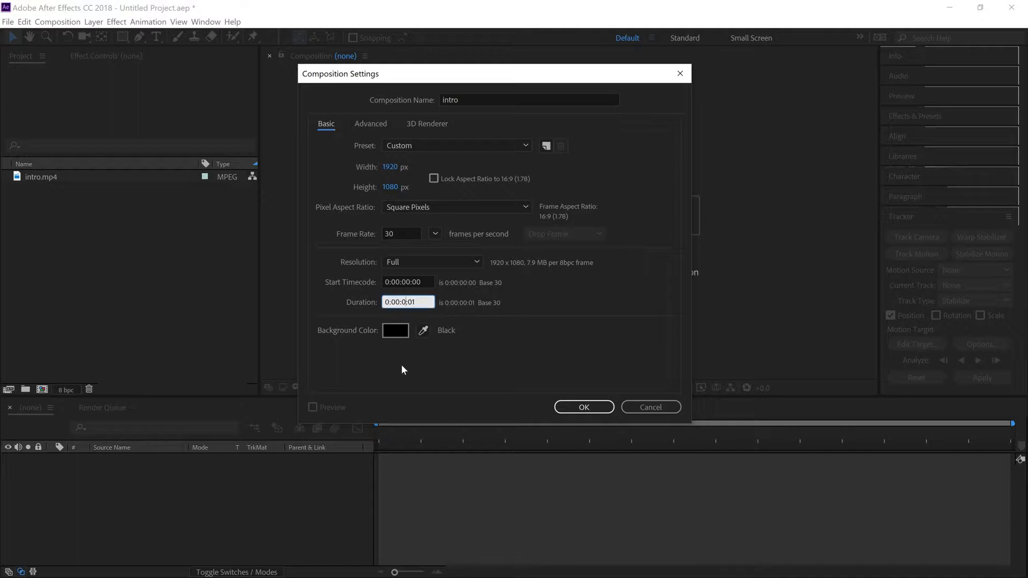
{"action": "key", "text": "BackSpace"}
{"action": "type", "text": "1"}
{"action": "left_click_drag", "start_coordinate": [415, 302], "coordinate": [434, 307]}
{"action": "left_click", "coordinate": [427, 301]}
{"action": "left_click", "coordinate": [437, 235]}
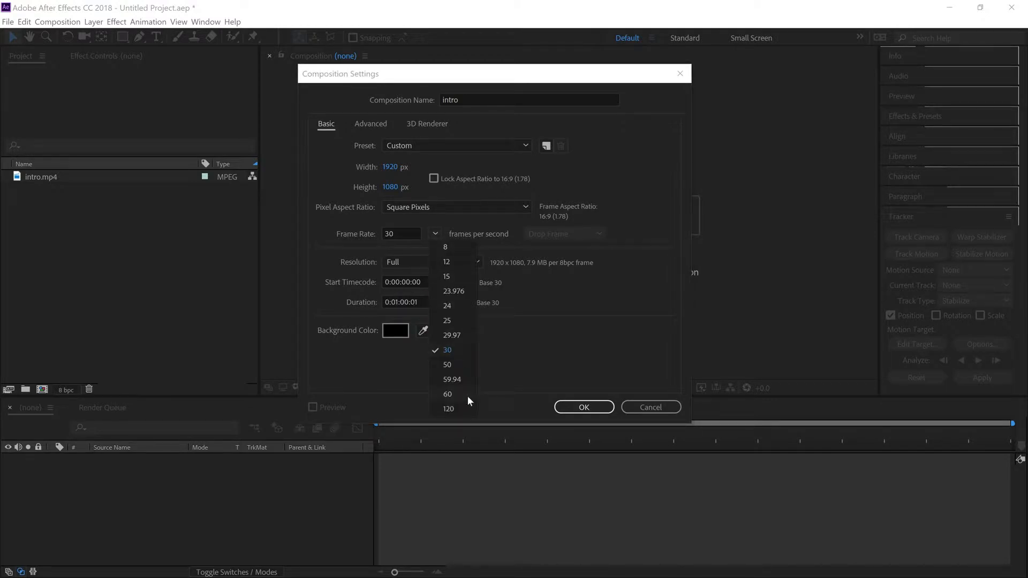
{"action": "left_click", "coordinate": [502, 348]}
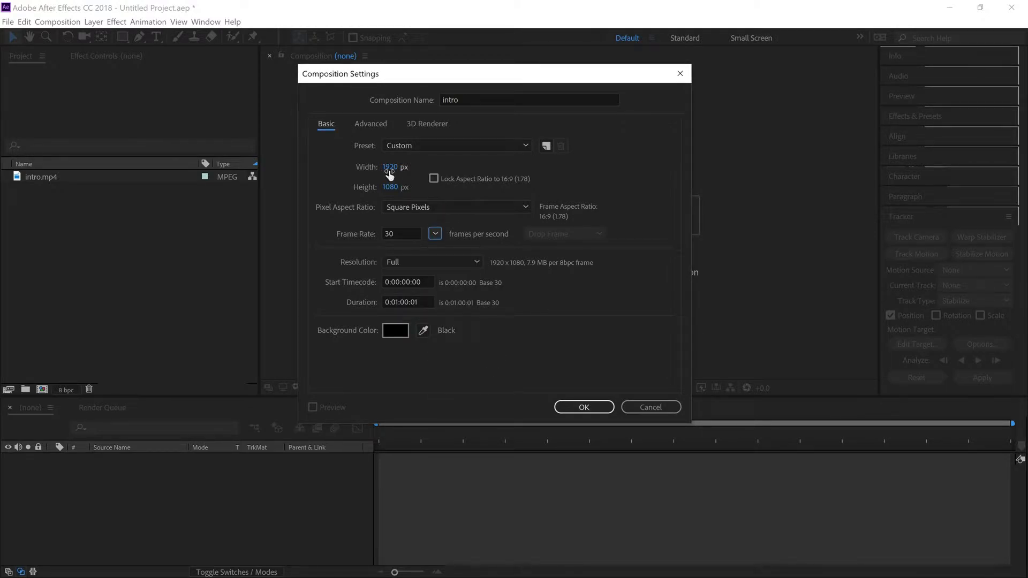
{"action": "left_click", "coordinate": [416, 146]}
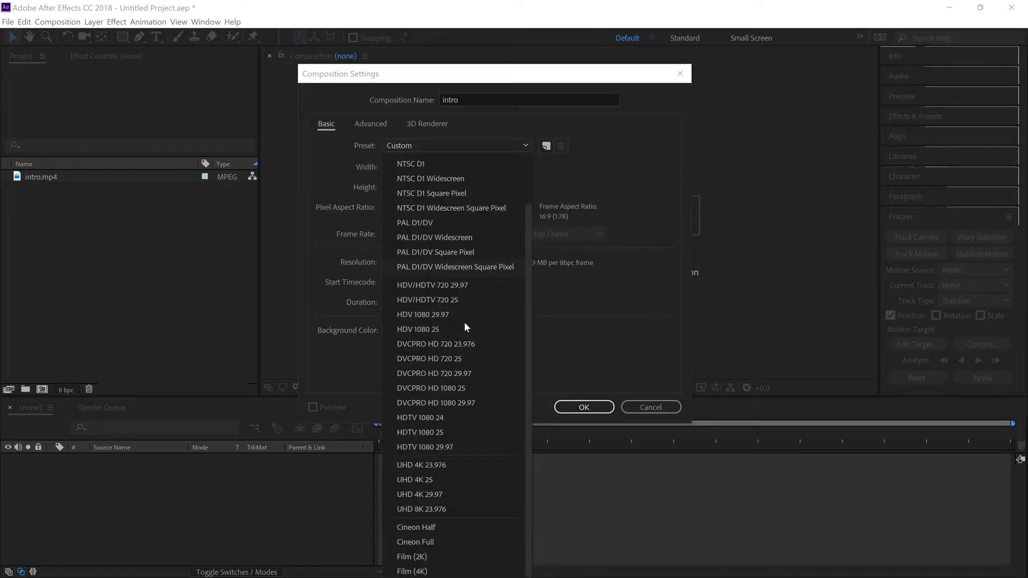
{"action": "left_click", "coordinate": [640, 179]}
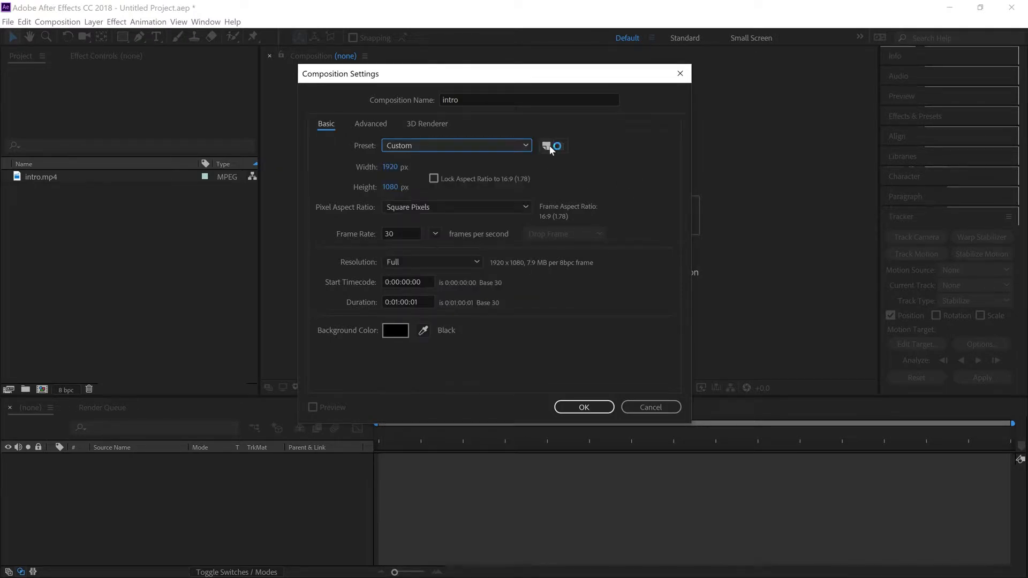
- Set the composition's background color to green (03E116) and create the composition
{"action": "left_click", "coordinate": [396, 335]}
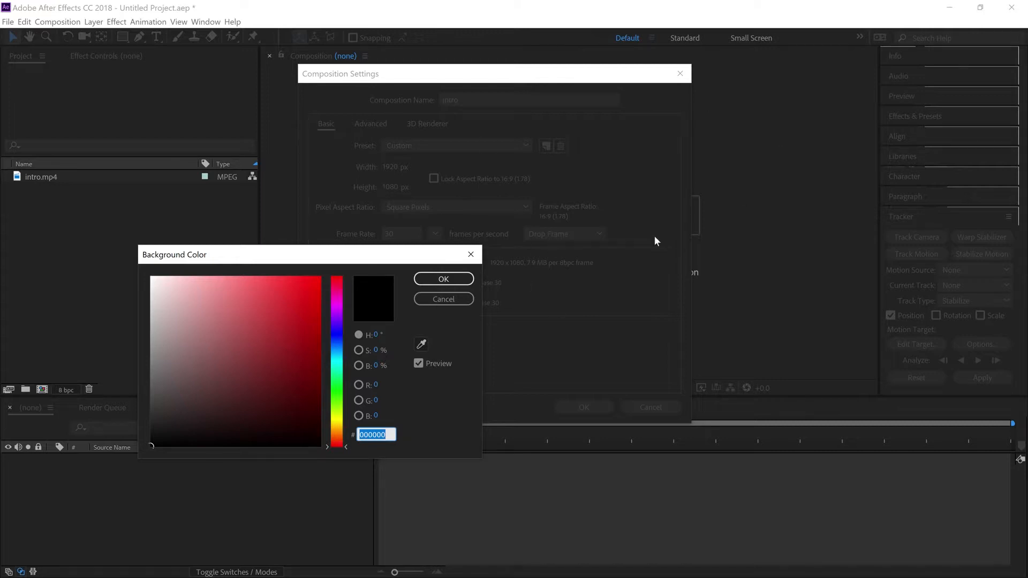
{"action": "mouse_move", "coordinate": [281, 322]}
{"action": "left_mouse_down"}
{"action": "mouse_move", "coordinate": [287, 310]}
{"action": "mouse_move", "coordinate": [339, 378]}
{"action": "mouse_move", "coordinate": [339, 440]}
{"action": "mouse_move", "coordinate": [340, 387]}
{"action": "left_mouse_up"}
{"action": "left_click", "coordinate": [318, 296]}
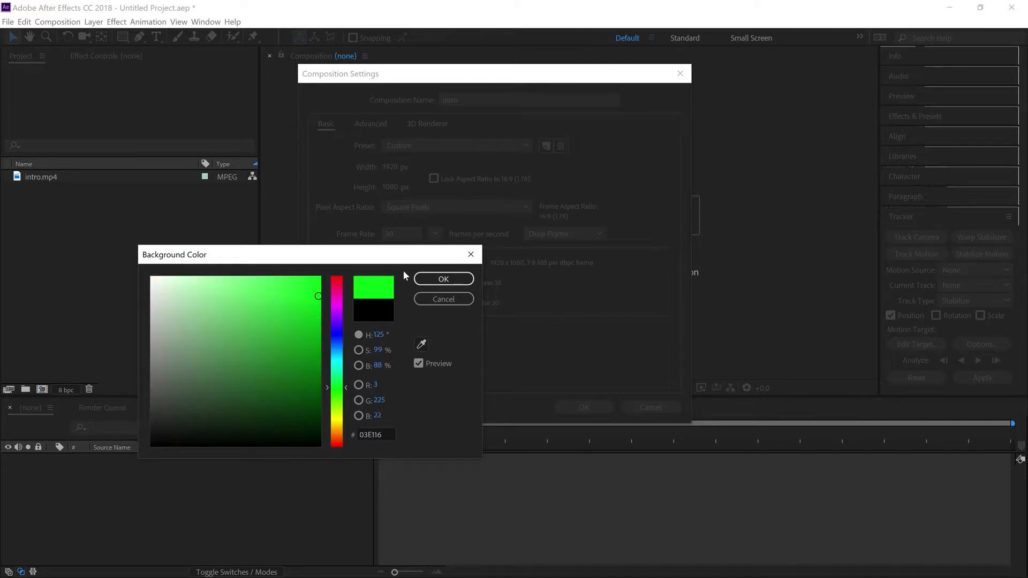
{"action": "left_click", "coordinate": [443, 279]}
{"action": "left_click", "coordinate": [585, 408]}
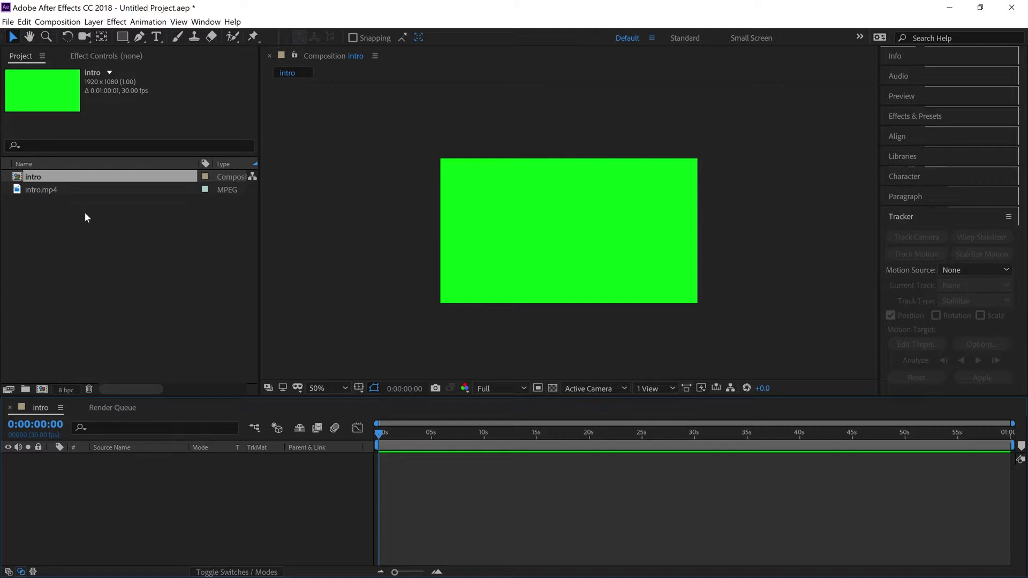
- Add the intro.mp4 footage as a layer in the new intro composition and move the current time to 0:00:04:29
{"action": "left_click_drag", "start_coordinate": [67, 192], "coordinate": [104, 471]}
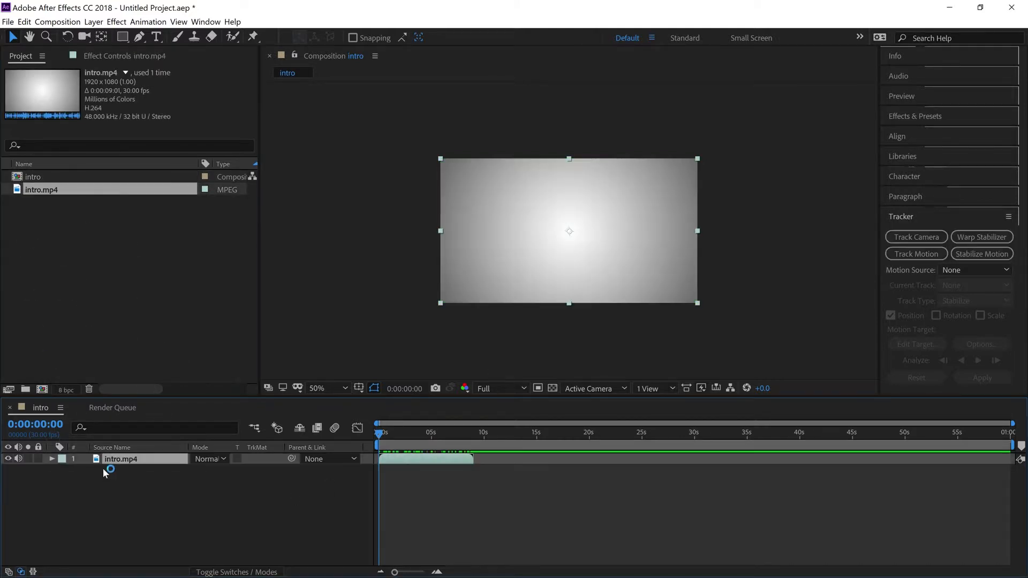
{"action": "left_click", "coordinate": [37, 215]}
{"action": "left_click", "coordinate": [40, 192]}
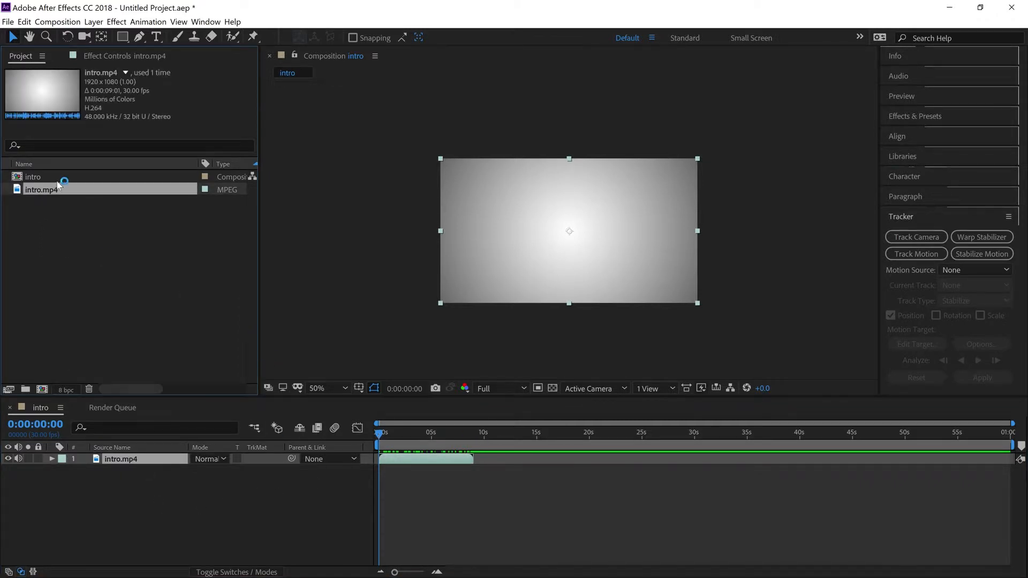
{"action": "left_click_drag", "start_coordinate": [57, 177], "coordinate": [431, 440]}
{"action": "left_click", "coordinate": [241, 490]}
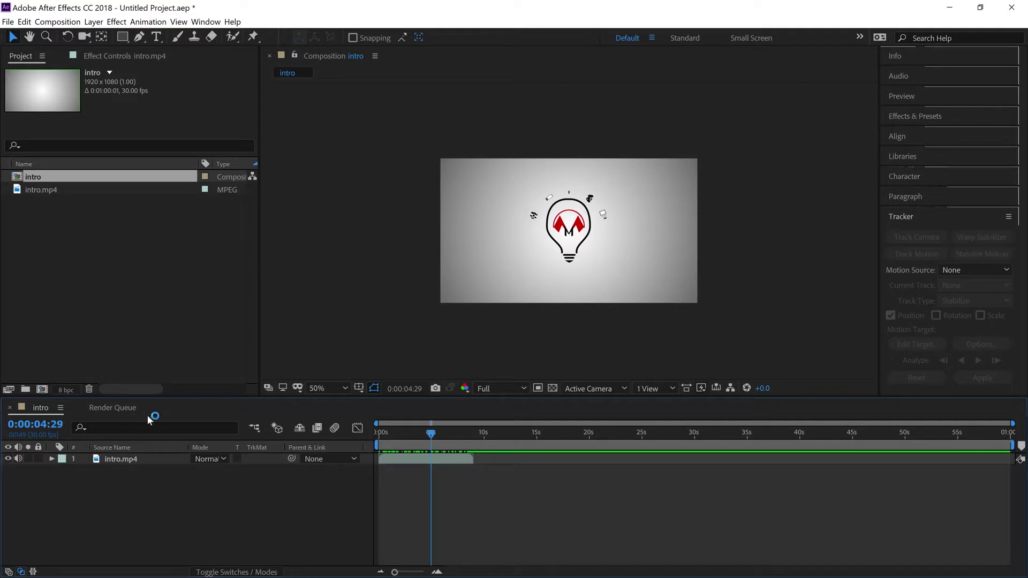
- Add three more intro.mp4 layers to the intro composition and stagger layers 2, 3 and 4 at different start times
{"action": "left_click_drag", "start_coordinate": [102, 191], "coordinate": [121, 499]}
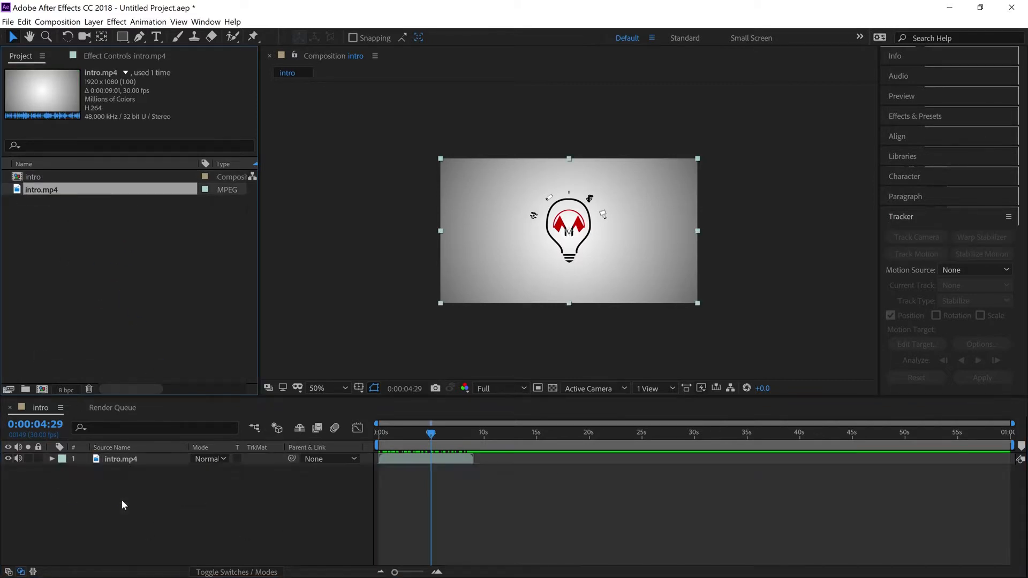
{"action": "left_click_drag", "start_coordinate": [64, 190], "coordinate": [129, 464]}
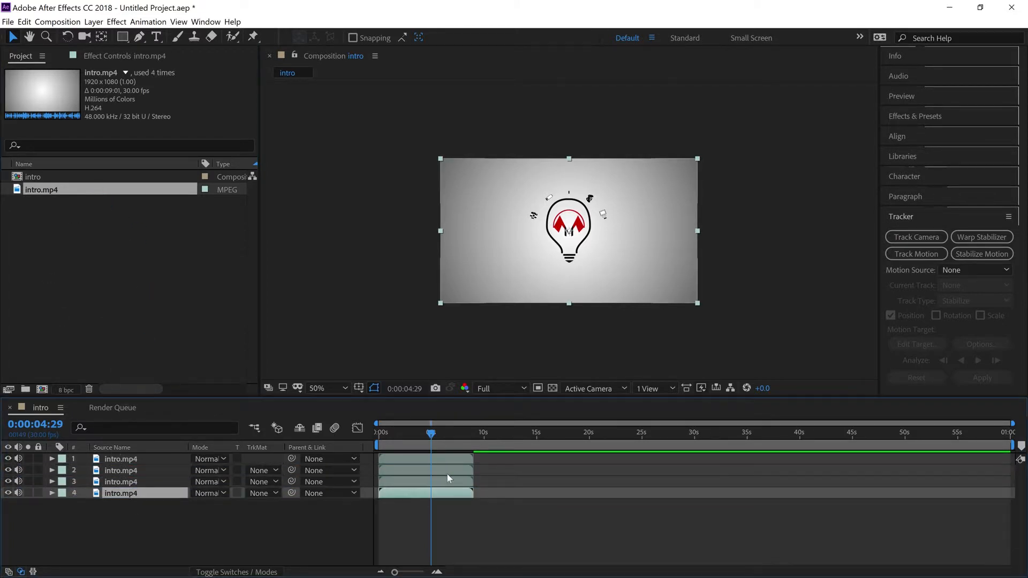
{"action": "left_click_drag", "start_coordinate": [447, 473], "coordinate": [535, 473]}
{"action": "left_click_drag", "start_coordinate": [439, 481], "coordinate": [683, 495]}
{"action": "left_click_drag", "start_coordinate": [531, 471], "coordinate": [601, 471]}
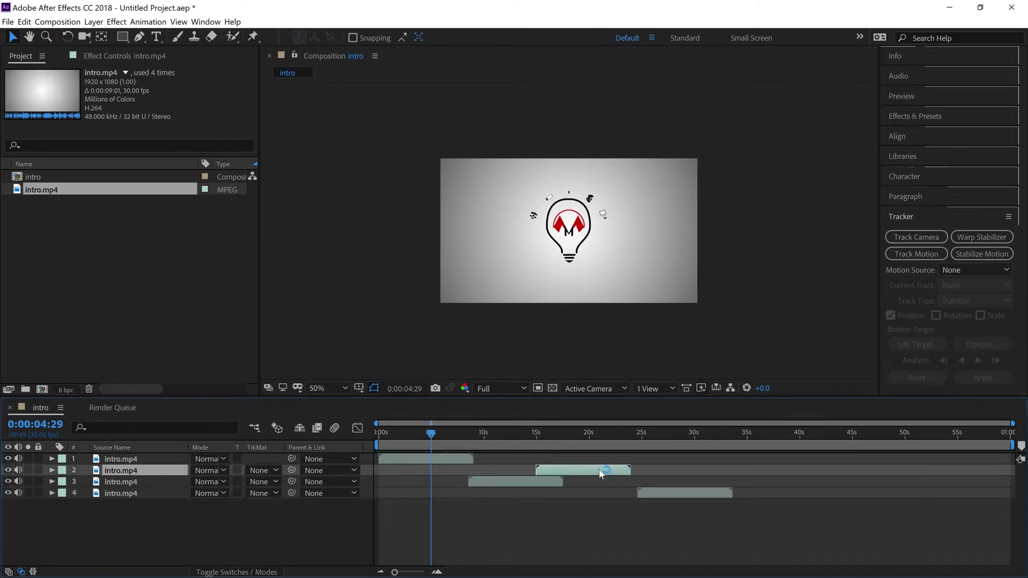
{"action": "left_click", "coordinate": [111, 532]}
{"action": "left_click", "coordinate": [58, 178]}
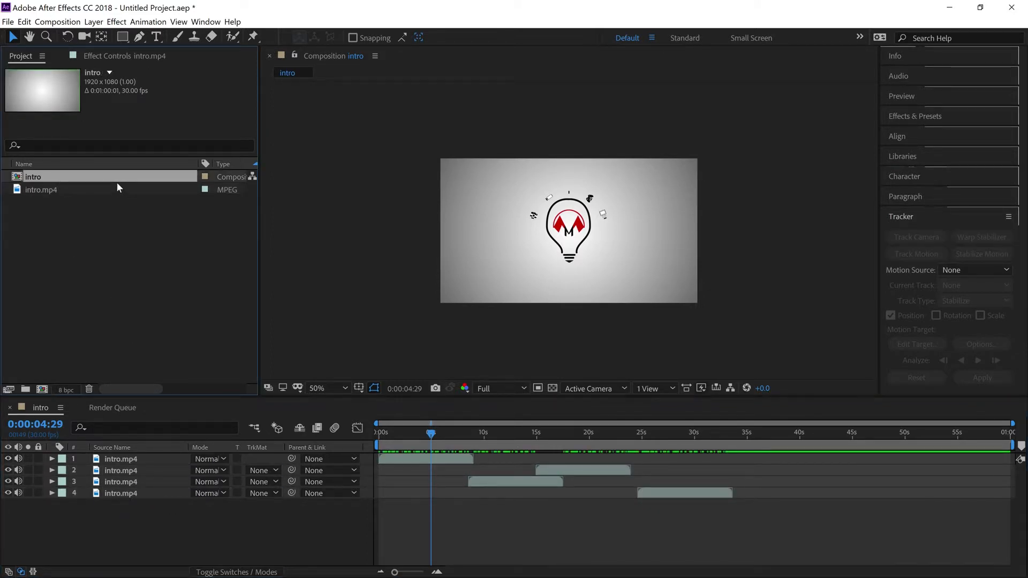
{"action": "left_click", "coordinate": [118, 223]}
{"action": "left_click", "coordinate": [85, 174]}
{"action": "left_click", "coordinate": [81, 212]}
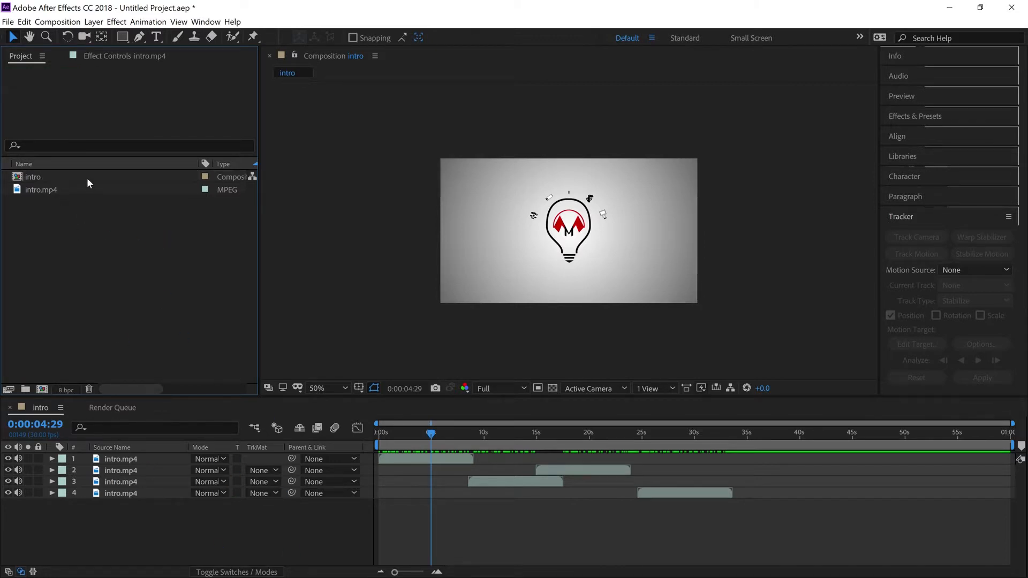
{"action": "left_click", "coordinate": [87, 176]}
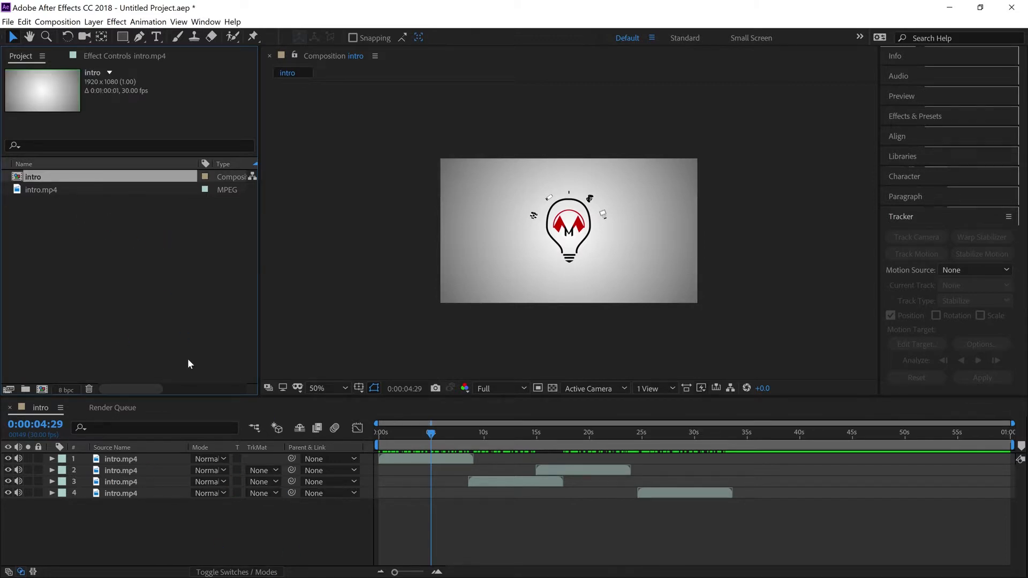
{"action": "left_click", "coordinate": [159, 325]}
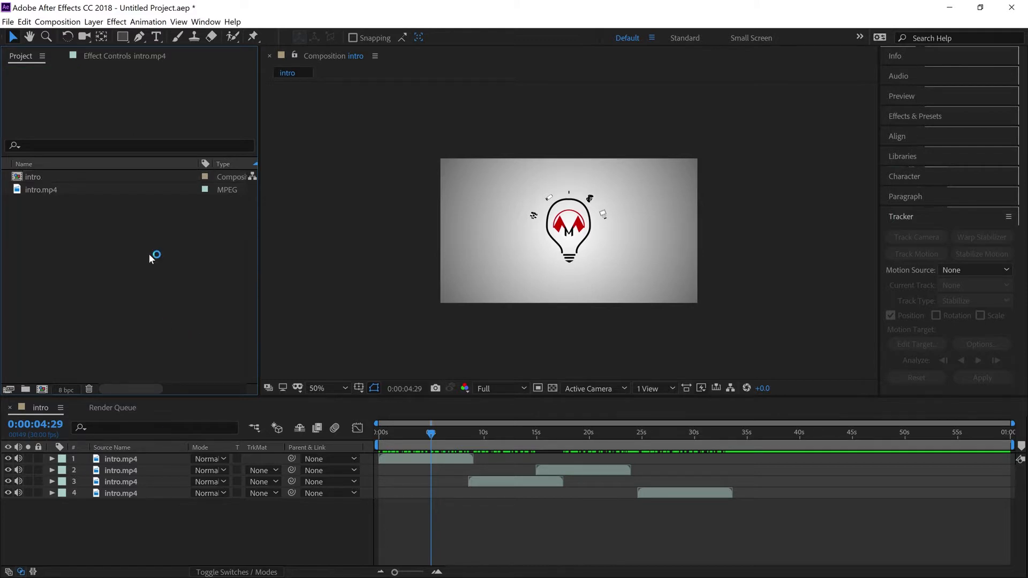
- Move the current time to 0:00:26:08, over the fourth intro.mp4 layer
{"action": "left_click_drag", "start_coordinate": [430, 435], "coordinate": [576, 436]}
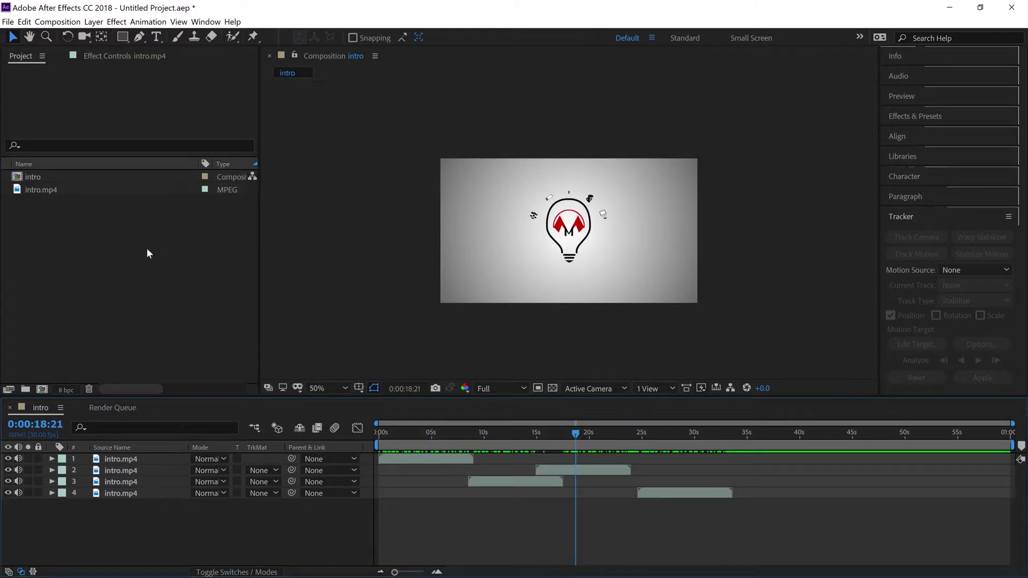
{"action": "left_click", "coordinate": [124, 275]}
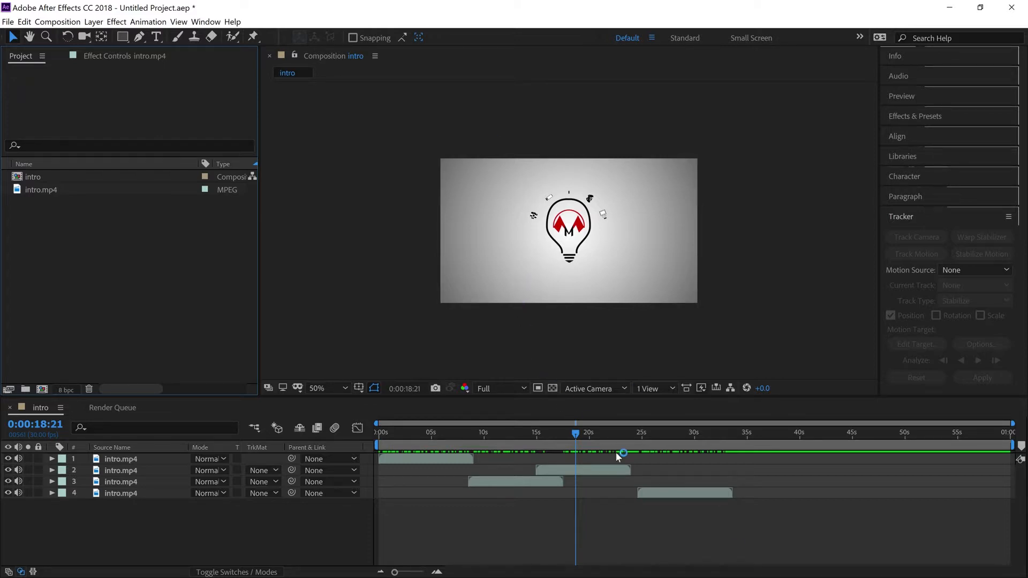
{"action": "left_click_drag", "start_coordinate": [624, 428], "coordinate": [654, 434]}
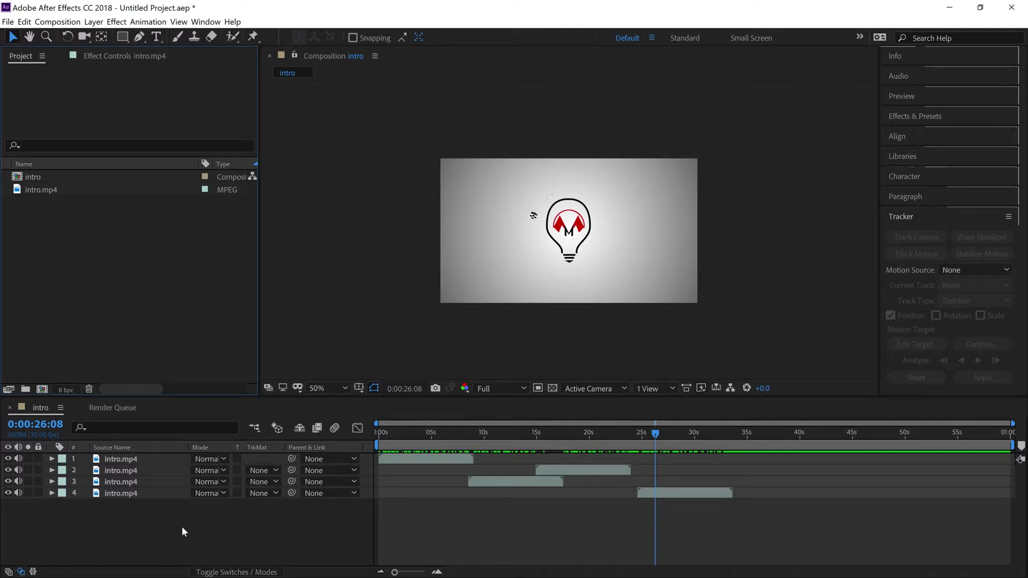
{"action": "left_click_drag", "start_coordinate": [176, 545], "coordinate": [121, 476]}
{"action": "left_click", "coordinate": [153, 535]}
{"action": "left_click", "coordinate": [120, 177]}
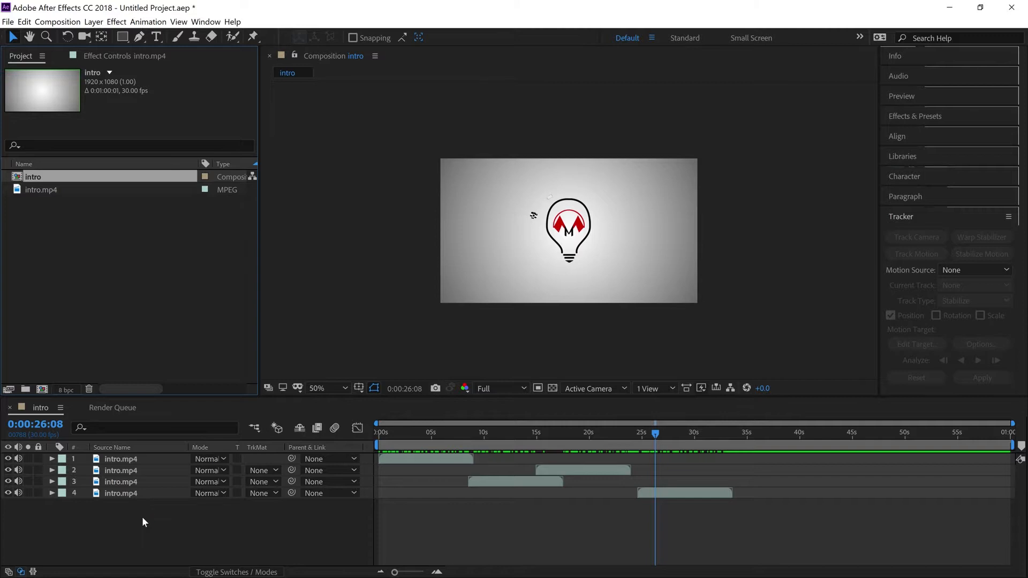
{"action": "left_click", "coordinate": [158, 494]}
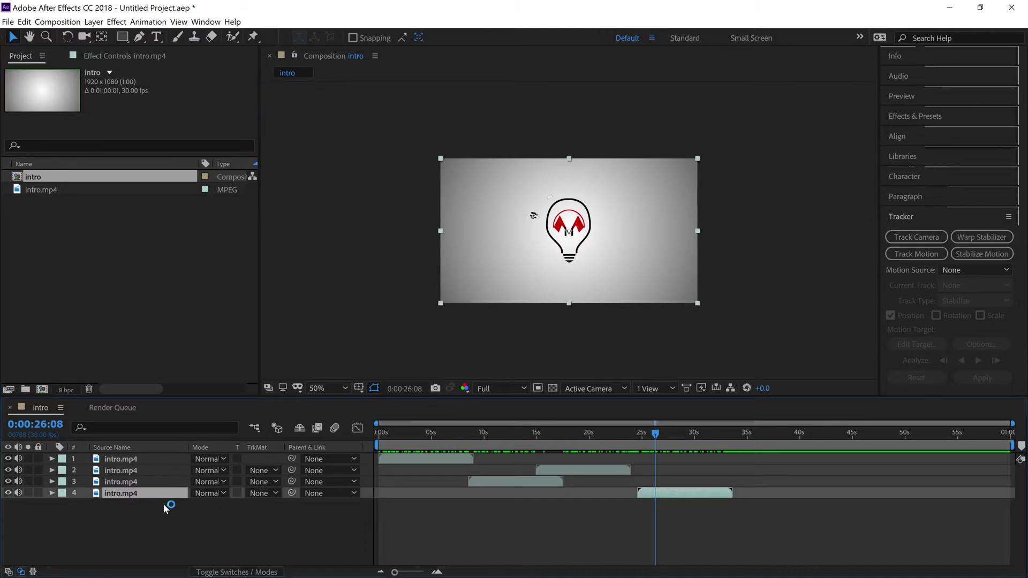
{"action": "left_click", "coordinate": [159, 506]}
{"action": "left_click", "coordinate": [149, 471]}
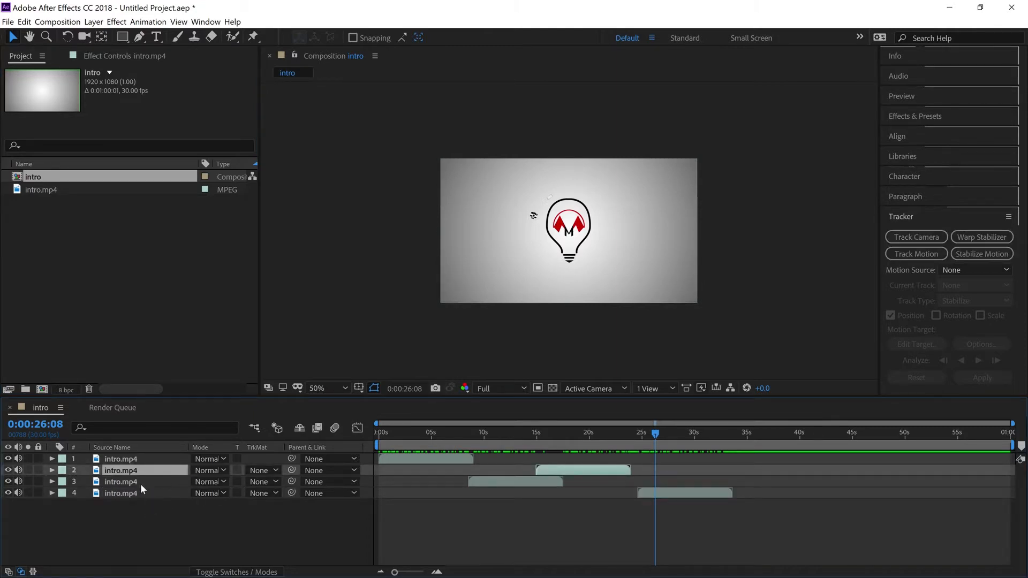
{"action": "left_click", "coordinate": [133, 516]}
{"action": "left_click", "coordinate": [133, 461]}
{"action": "left_click", "coordinate": [133, 471]}
{"action": "left_click", "coordinate": [132, 483]}
{"action": "left_click", "coordinate": [133, 494]}
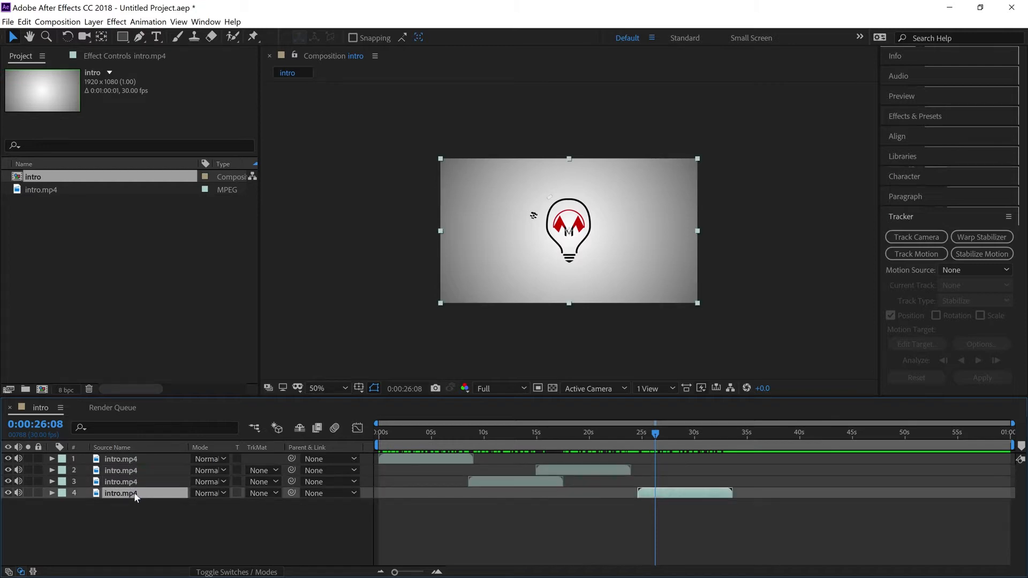
{"action": "left_click", "coordinate": [136, 460]}
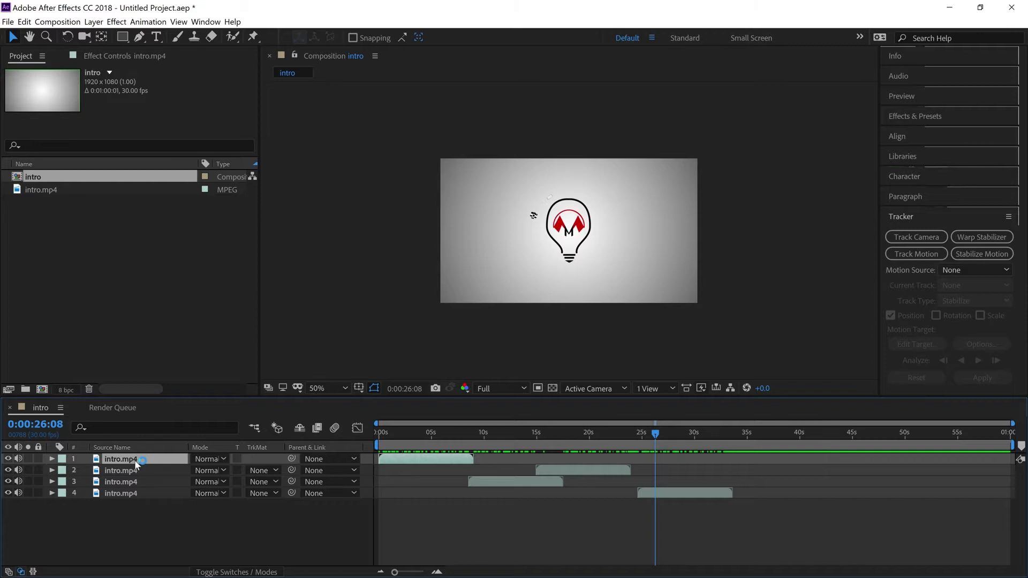
{"action": "left_click", "coordinate": [140, 482], "text": "shift"}
{"action": "left_click", "coordinate": [142, 491], "text": "shift"}
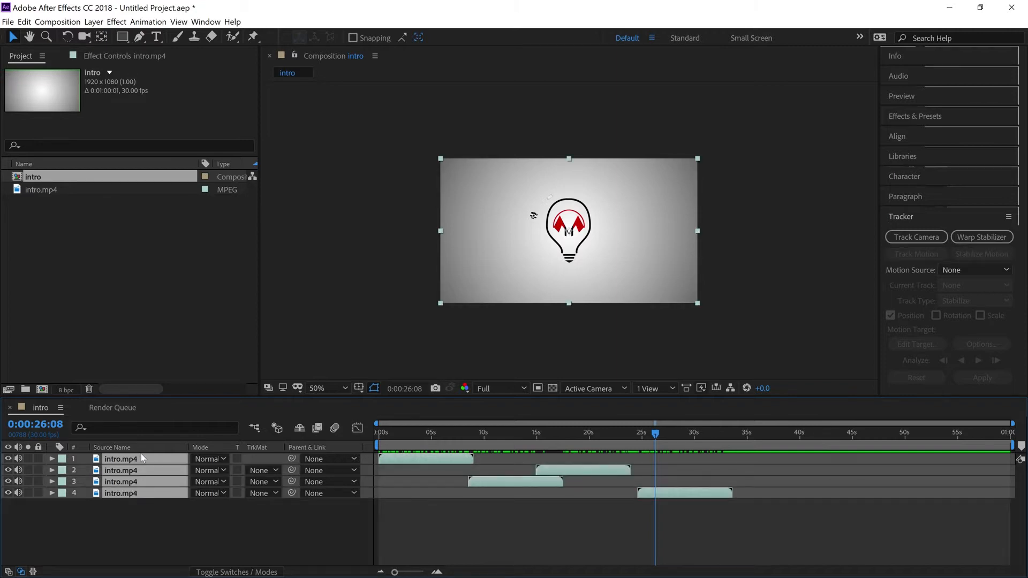
{"action": "left_click", "coordinate": [143, 533]}
{"action": "left_click", "coordinate": [131, 462]}
{"action": "left_click", "coordinate": [139, 484], "text": "shift"}
{"action": "left_click", "coordinate": [137, 495], "text": "shift"}
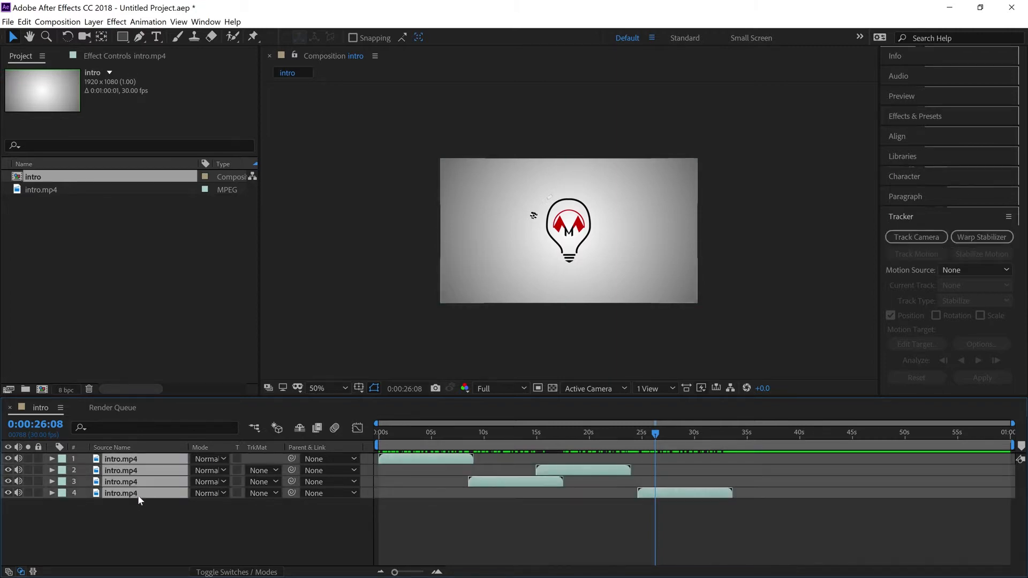
{"action": "right_click", "coordinate": [163, 482]}
{"action": "left_click", "coordinate": [146, 502]}
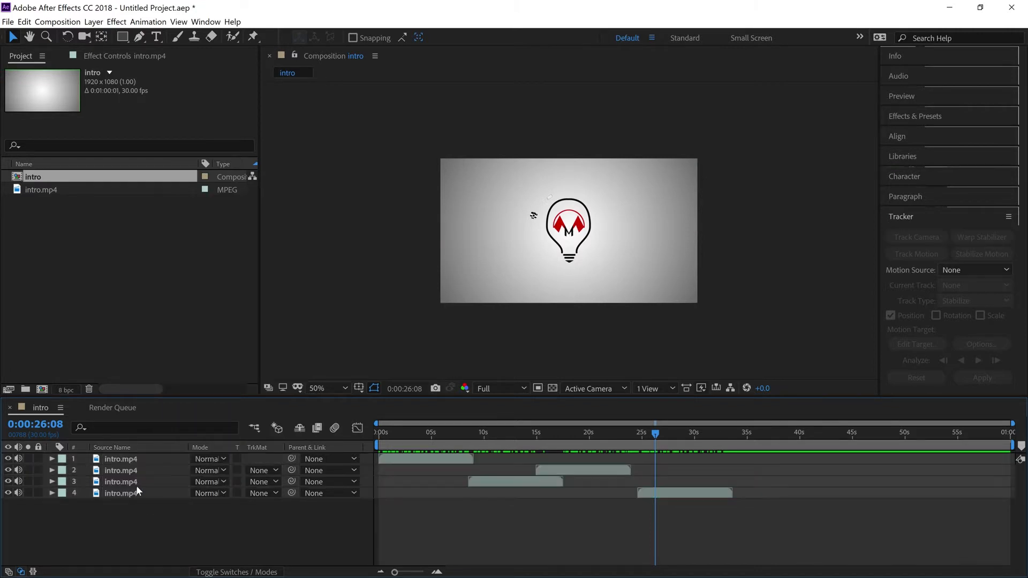
- Pre-compose the third and fourth intro.mp4 layers into a new composition named outside_lines
{"action": "left_click", "coordinate": [136, 484]}
{"action": "left_click", "coordinate": [136, 494], "text": "shift"}
{"action": "right_click", "coordinate": [134, 494]}
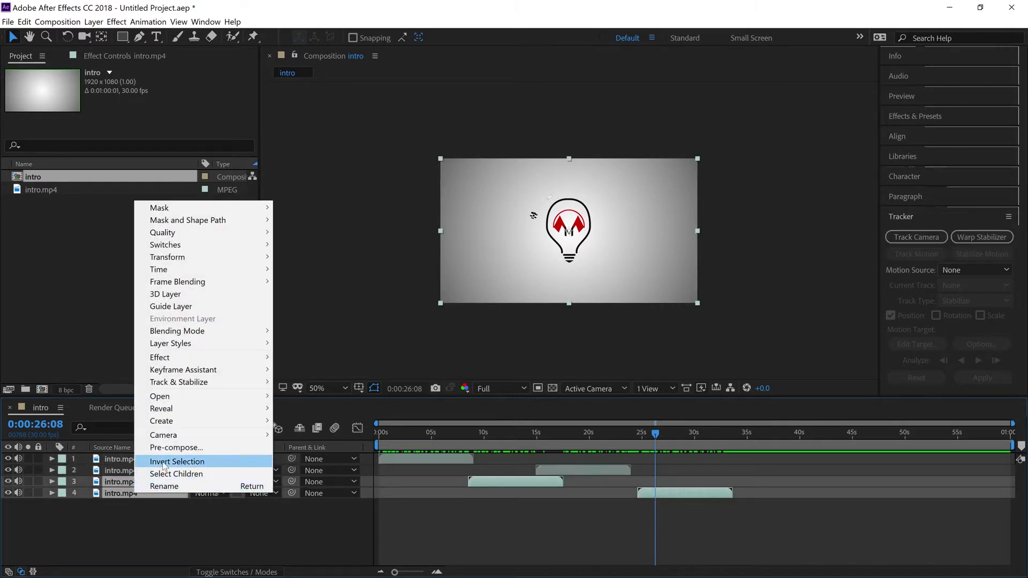
{"action": "left_click", "coordinate": [171, 450]}
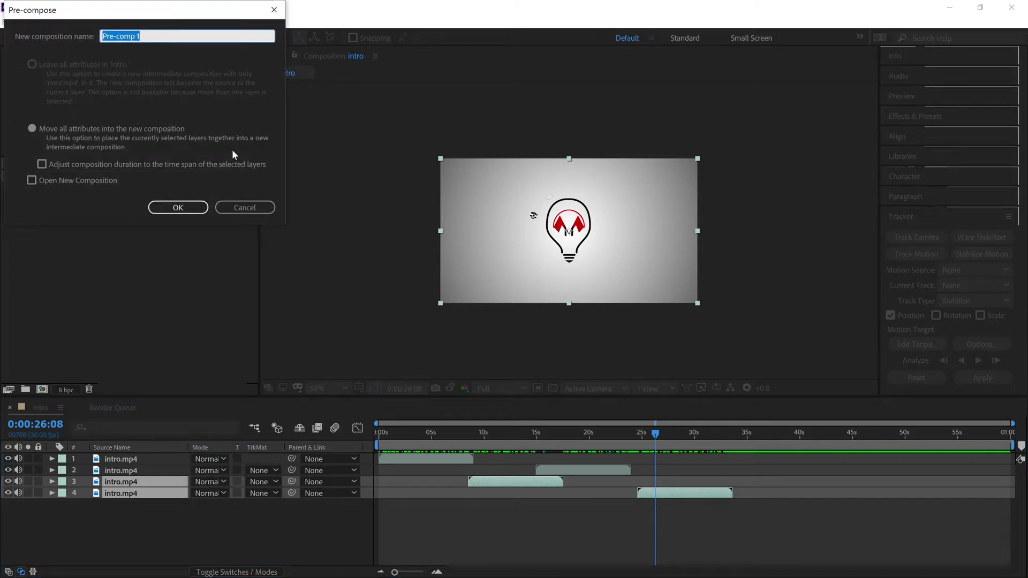
{"action": "type", "text": "outside_lines"}
{"action": "left_click", "coordinate": [178, 207]}
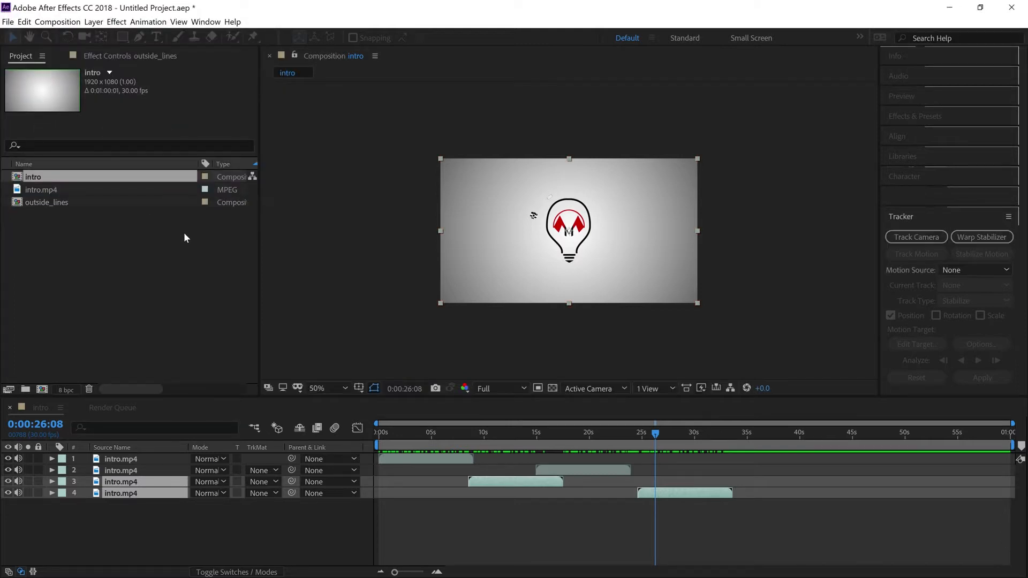
- Open the outside_lines precomposition and examine the layers it contains
{"action": "left_click", "coordinate": [141, 500]}
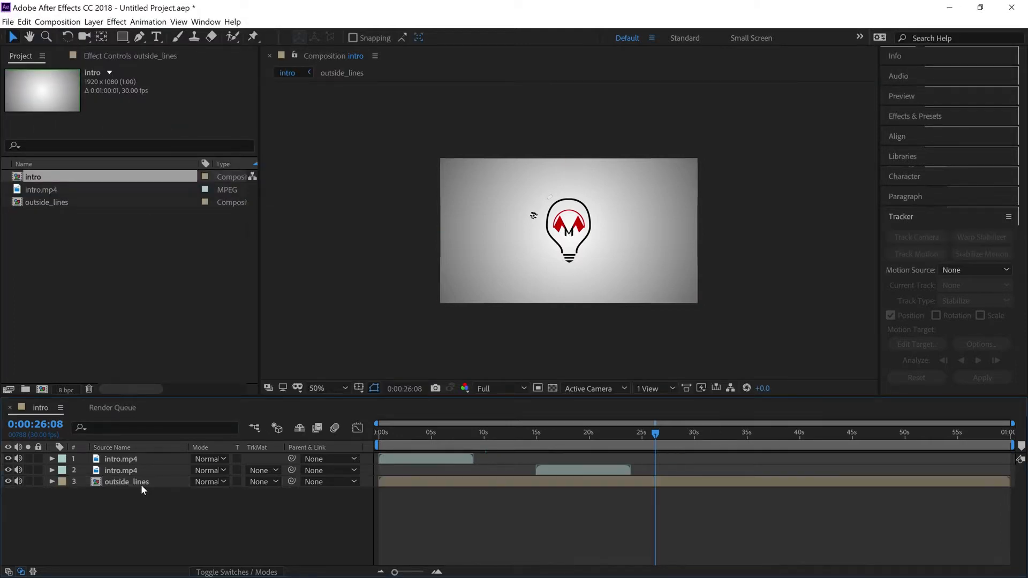
{"action": "left_click", "coordinate": [138, 472]}
{"action": "left_click", "coordinate": [135, 483]}
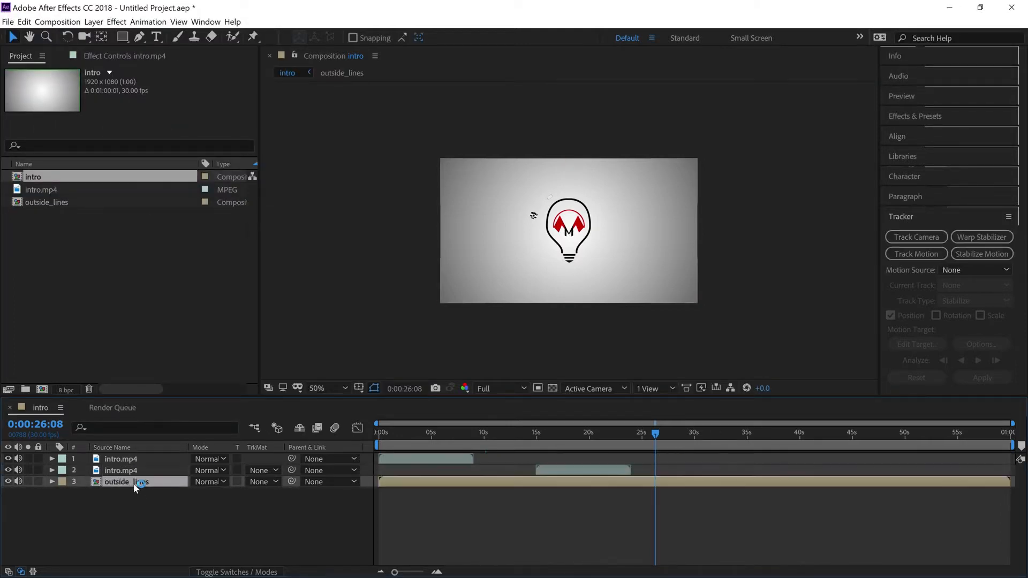
{"action": "left_click", "coordinate": [52, 481]}
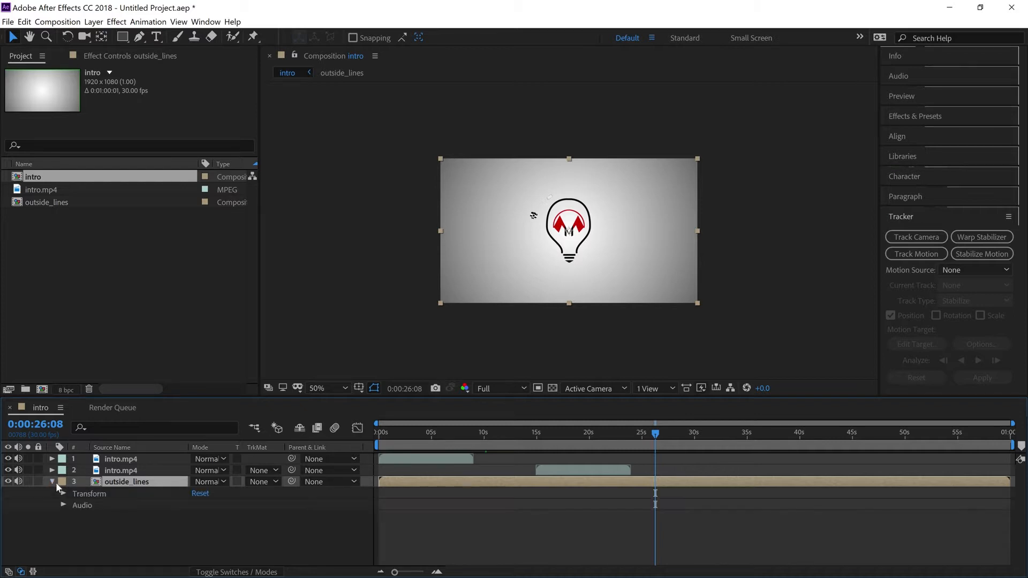
{"action": "double_click", "coordinate": [112, 483]}
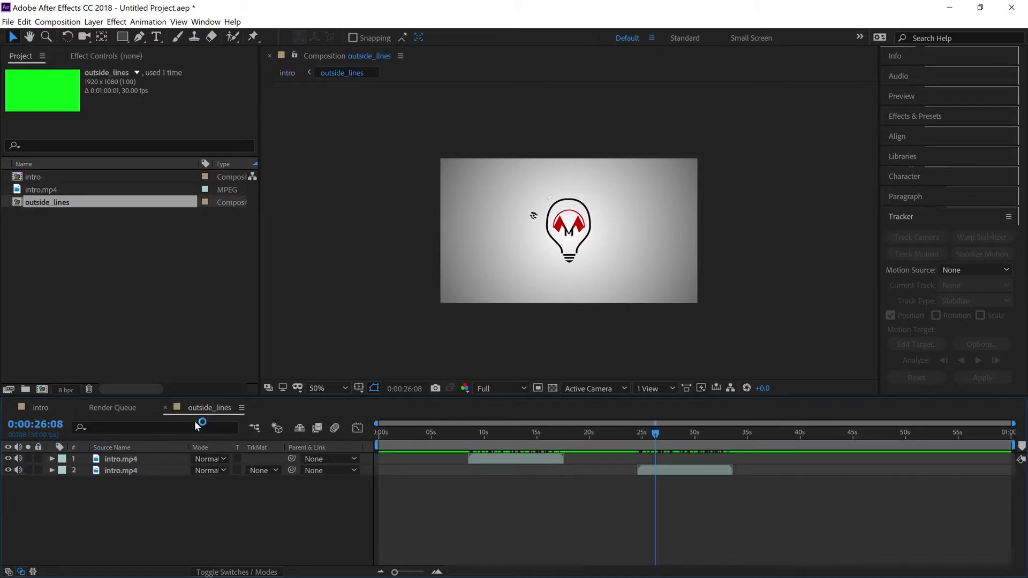
{"action": "left_click", "coordinate": [143, 472]}
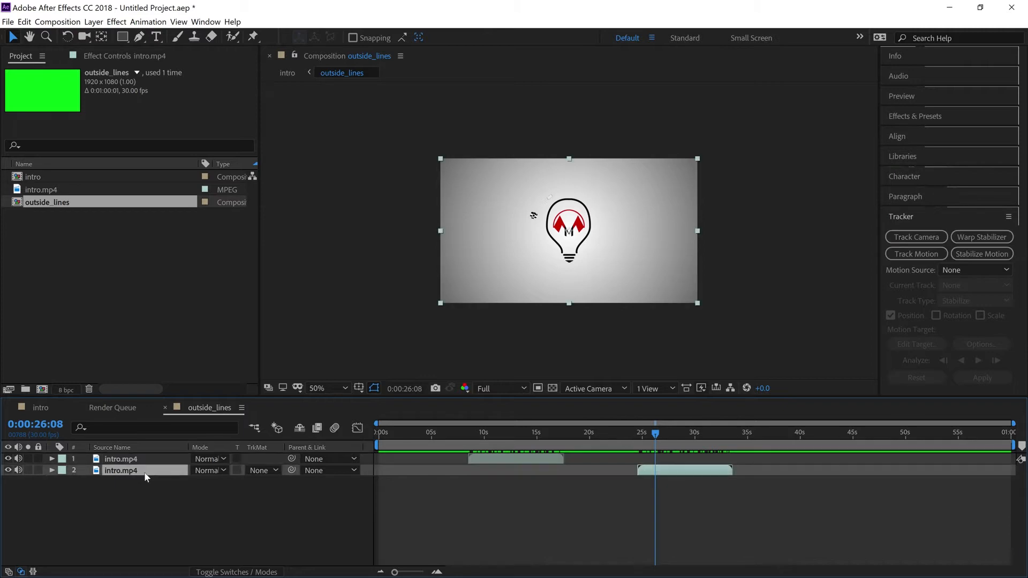
{"action": "left_click", "coordinate": [141, 461]}
{"action": "left_click", "coordinate": [144, 471]}
- Close the outside_lines composition and delete its layer from the intro composition
{"action": "left_click", "coordinate": [165, 408]}
{"action": "left_click", "coordinate": [41, 408]}
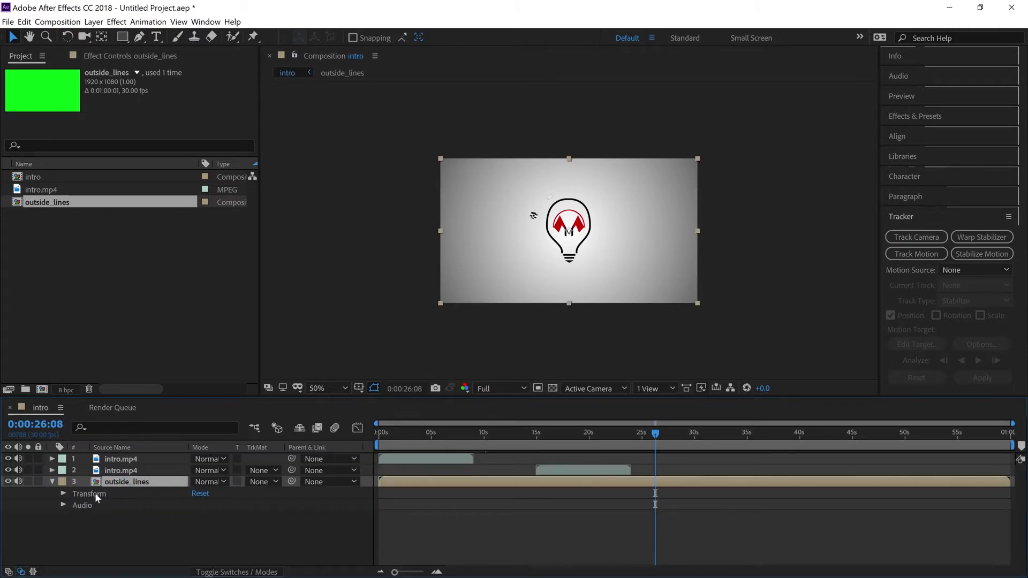
{"action": "key", "text": "Delete"}
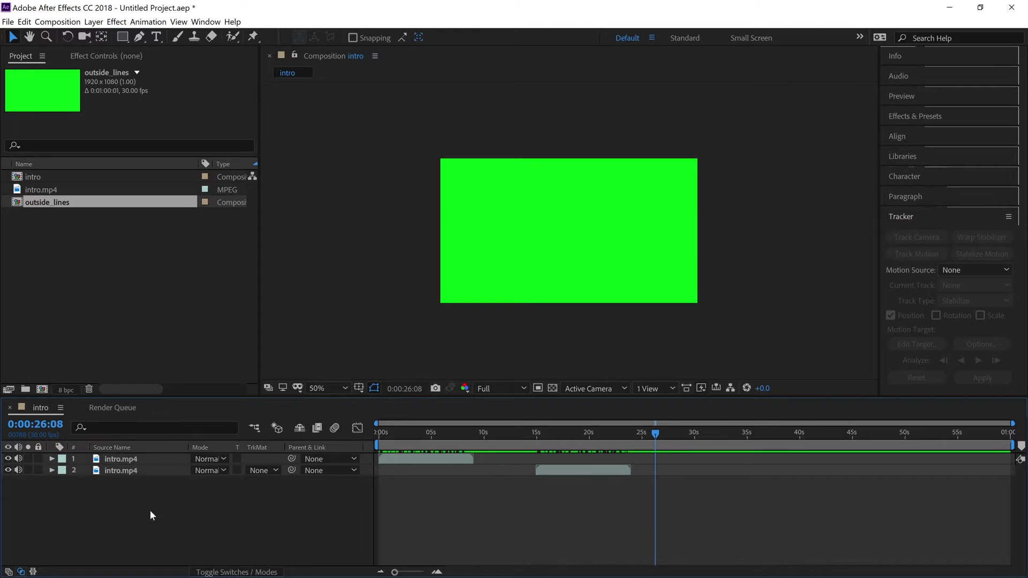
- Draw a large blue rectangle in the upper middle of the frame and a thin bar below it on one shape layer
{"action": "left_click", "coordinate": [128, 43]}
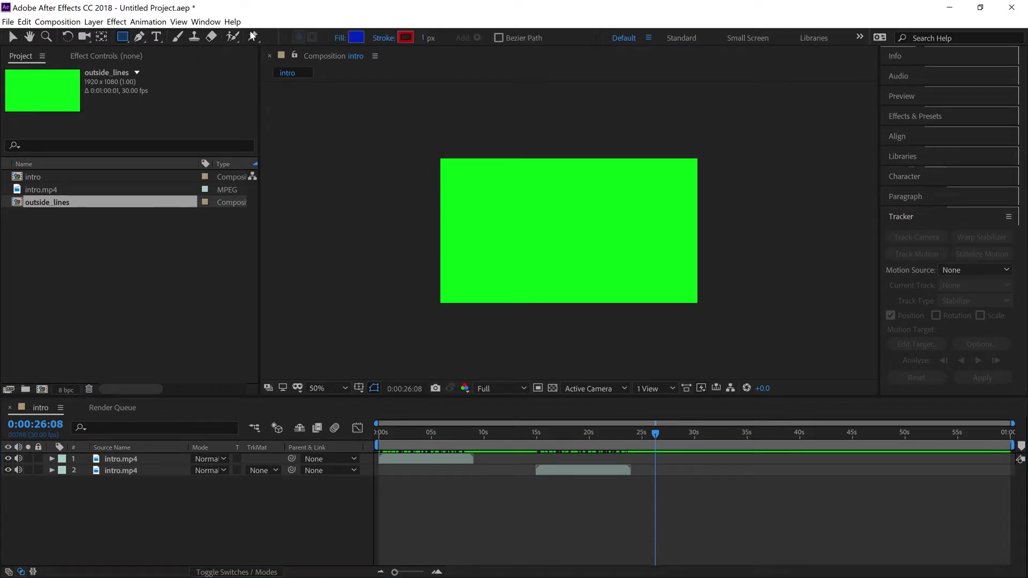
{"action": "left_click_drag", "start_coordinate": [496, 185], "coordinate": [624, 254]}
{"action": "left_click_drag", "start_coordinate": [522, 272], "coordinate": [636, 286]}
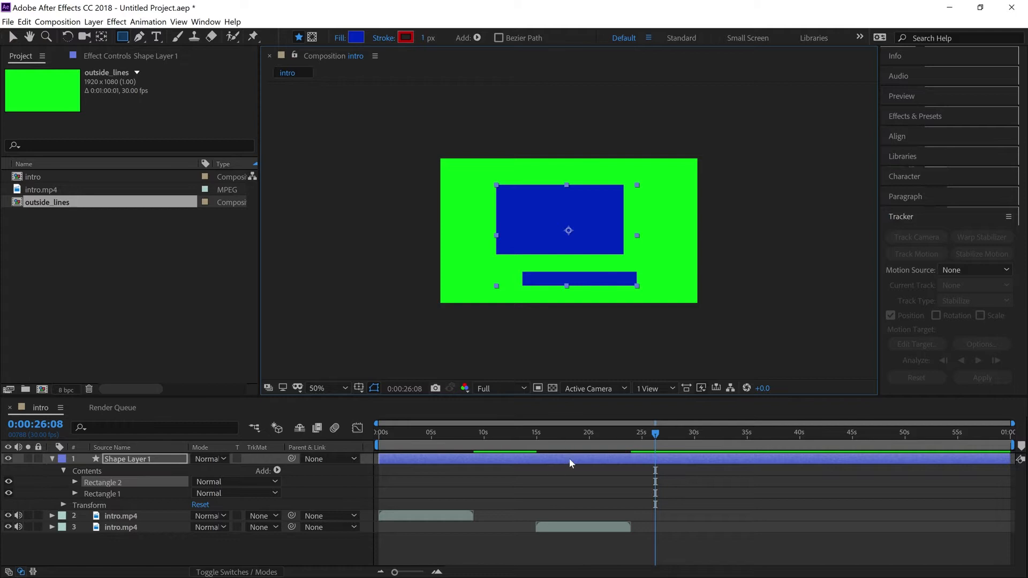
- Shift the shape layer about 7 seconds earlier and move the current time to 0:00:18:25
{"action": "left_click_drag", "start_coordinate": [569, 459], "coordinate": [496, 458]}
{"action": "mouse_move", "coordinate": [580, 438]}
{"action": "left_mouse_down"}
{"action": "mouse_move", "coordinate": [557, 436]}
{"action": "mouse_move", "coordinate": [577, 436]}
{"action": "left_mouse_up"}
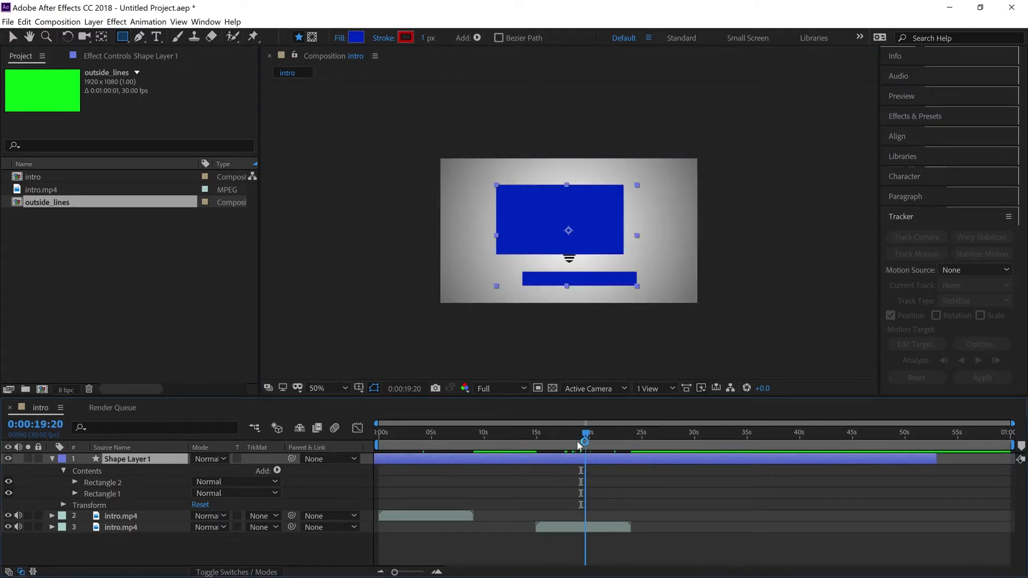
- Collapse the shape layer's properties and pre-compose it under the default name Shape Layer 1 Comp 1
{"action": "left_click", "coordinate": [52, 459]}
{"action": "right_click", "coordinate": [112, 464]}
{"action": "left_click", "coordinate": [160, 412]}
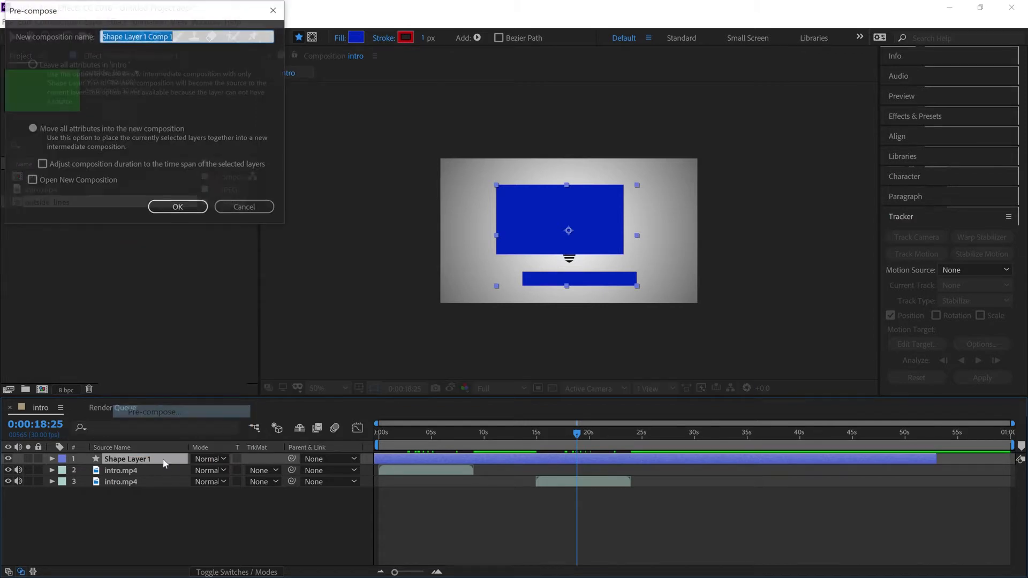
{"action": "left_click", "coordinate": [200, 208]}
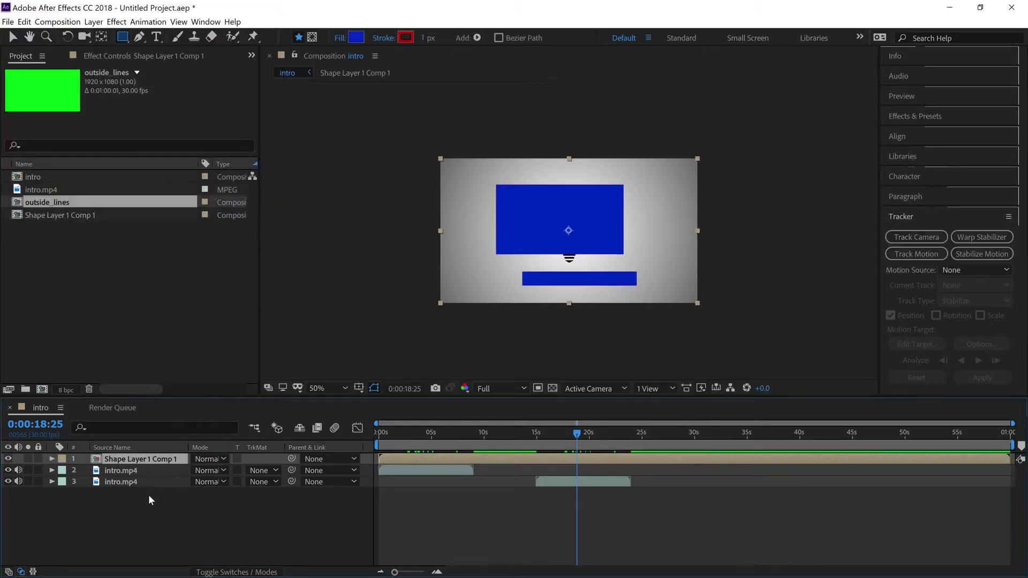
- Open the Shape Layer 1 Comp 1 precomposition to view its contents
{"action": "left_click", "coordinate": [143, 522]}
{"action": "left_click", "coordinate": [156, 461]}
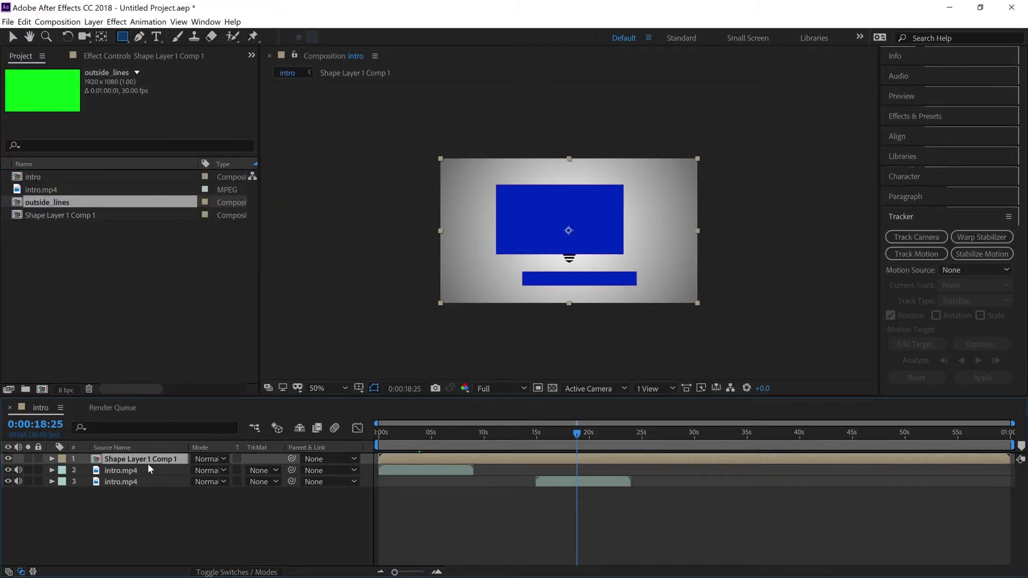
{"action": "double_click", "coordinate": [150, 459]}
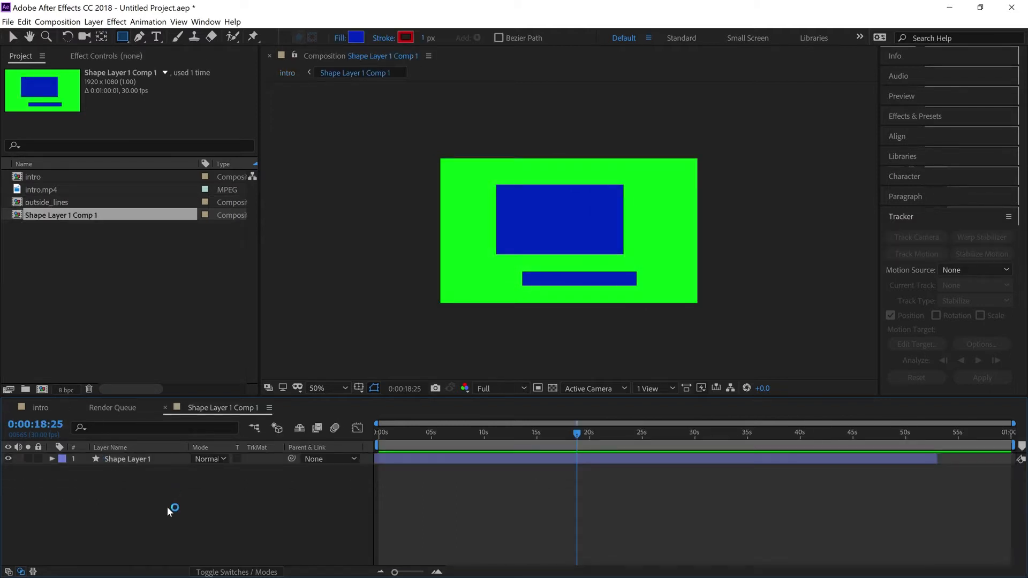
- Draw a small upright rectangle near the frame's right edge and a thin vertical bar near its left edge on separate shape layers, with layer properties collapsed
{"action": "left_click", "coordinate": [123, 36]}
{"action": "left_click_drag", "start_coordinate": [662, 196], "coordinate": [685, 242]}
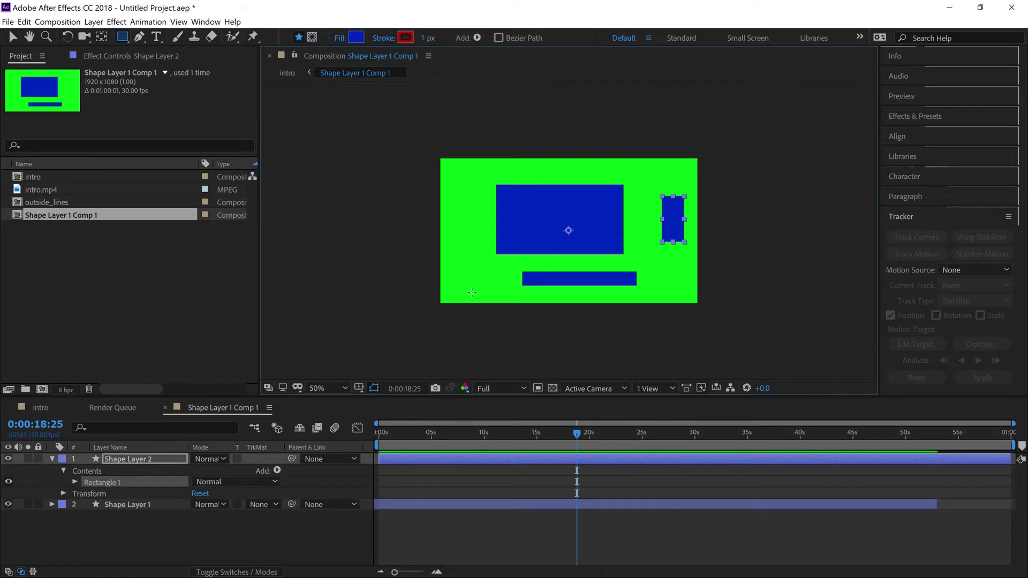
{"action": "left_click", "coordinate": [239, 533]}
{"action": "left_click_drag", "start_coordinate": [472, 191], "coordinate": [473, 259]}
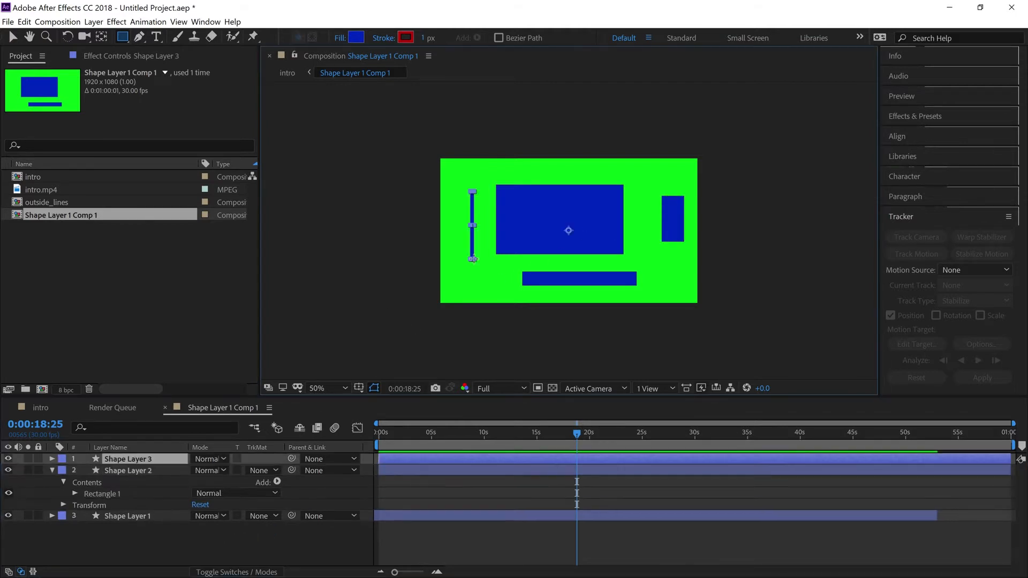
{"action": "left_click", "coordinate": [51, 459]}
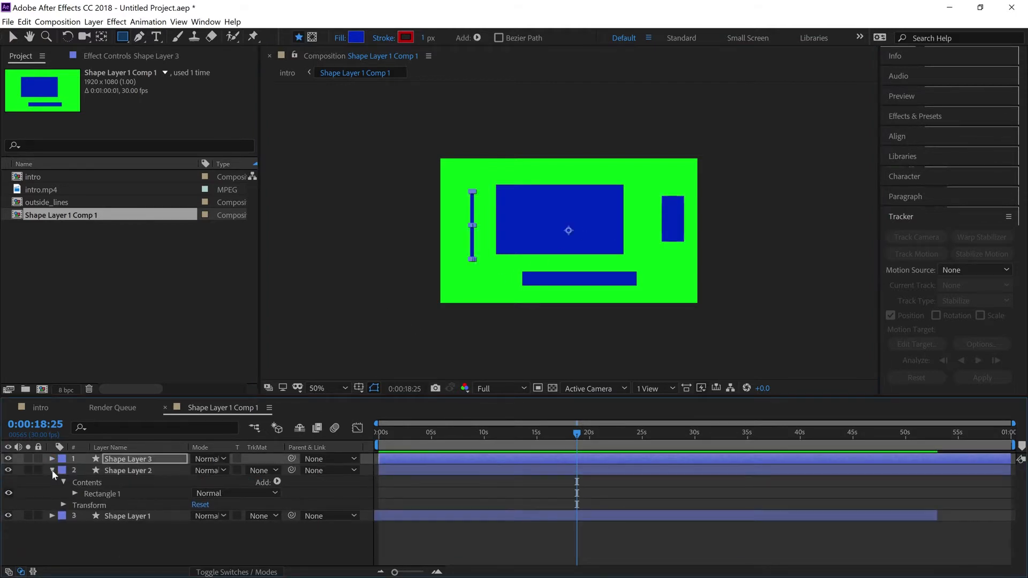
{"action": "left_click", "coordinate": [52, 471]}
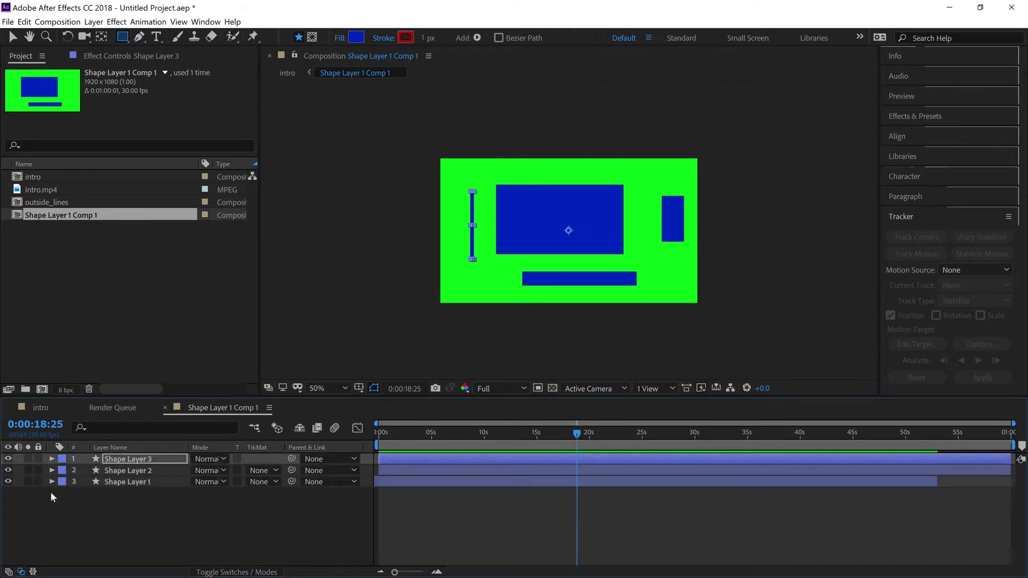
- Hide Shape Layer 3, Shape Layer 2 and Shape Layer 1 individually, and turn their visibility back on
{"action": "left_click", "coordinate": [8, 459]}
{"action": "left_click", "coordinate": [8, 459]}
{"action": "left_click", "coordinate": [8, 460]}
{"action": "left_click", "coordinate": [7, 461]}
{"action": "left_click", "coordinate": [7, 461]}
{"action": "left_click", "coordinate": [7, 460]}
{"action": "left_click", "coordinate": [7, 461]}
{"action": "left_click", "coordinate": [8, 472]}
{"action": "left_click", "coordinate": [7, 481]}
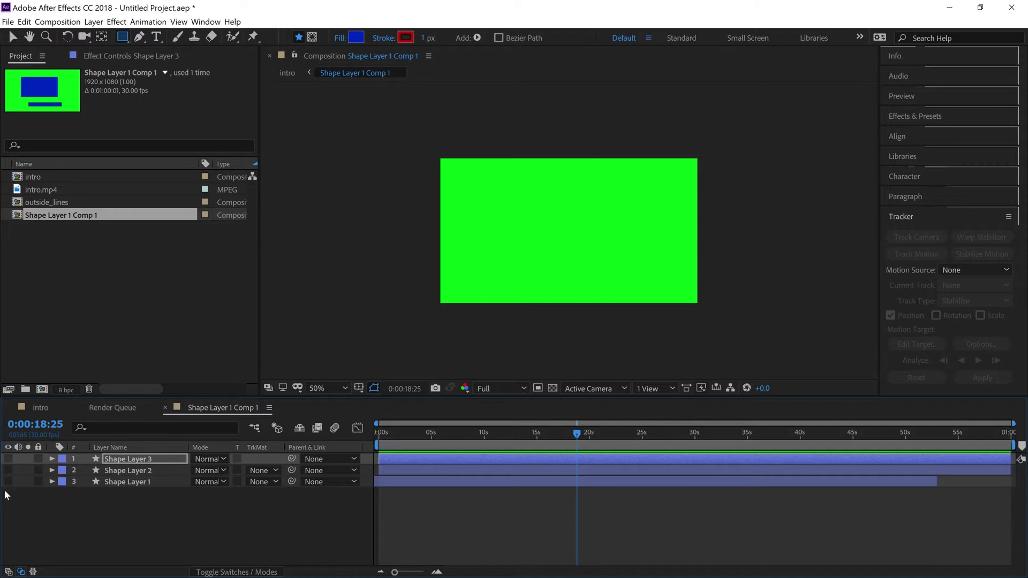
{"action": "left_click", "coordinate": [5, 490]}
{"action": "left_click", "coordinate": [7, 476]}
{"action": "left_click", "coordinate": [8, 481]}
{"action": "left_click", "coordinate": [8, 470]}
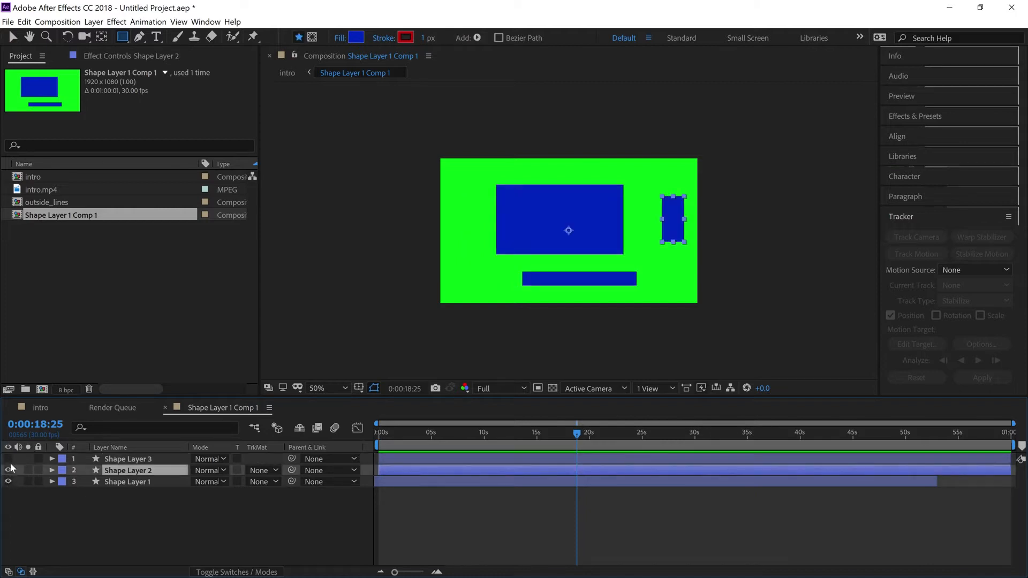
{"action": "left_click", "coordinate": [8, 458]}
- Switch between the intro composition and the Shape Layer 1 Comp 1 precomposition to compare their layers, ending on intro
{"action": "left_click", "coordinate": [107, 409]}
{"action": "left_click", "coordinate": [37, 411]}
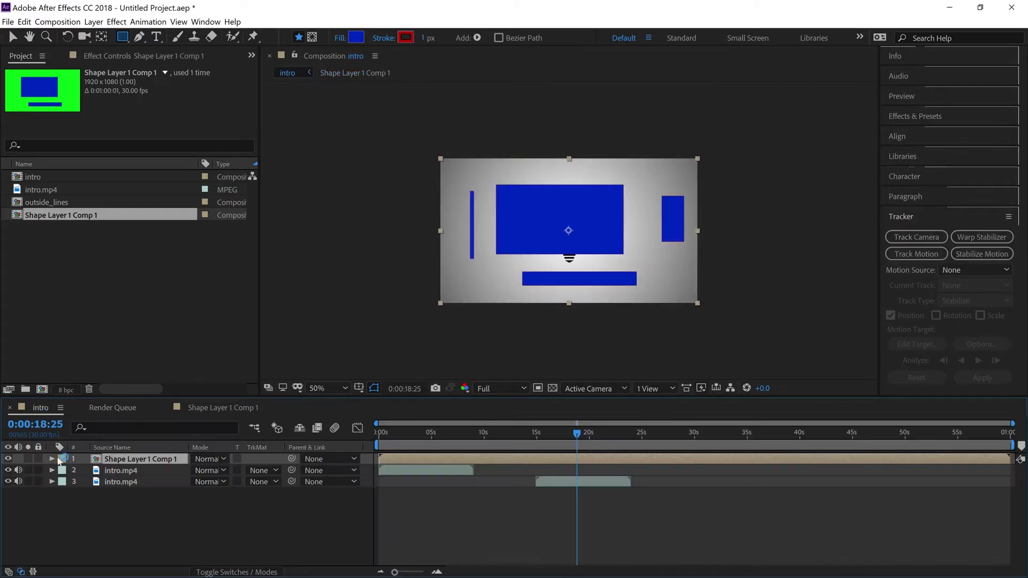
{"action": "left_click", "coordinate": [131, 460]}
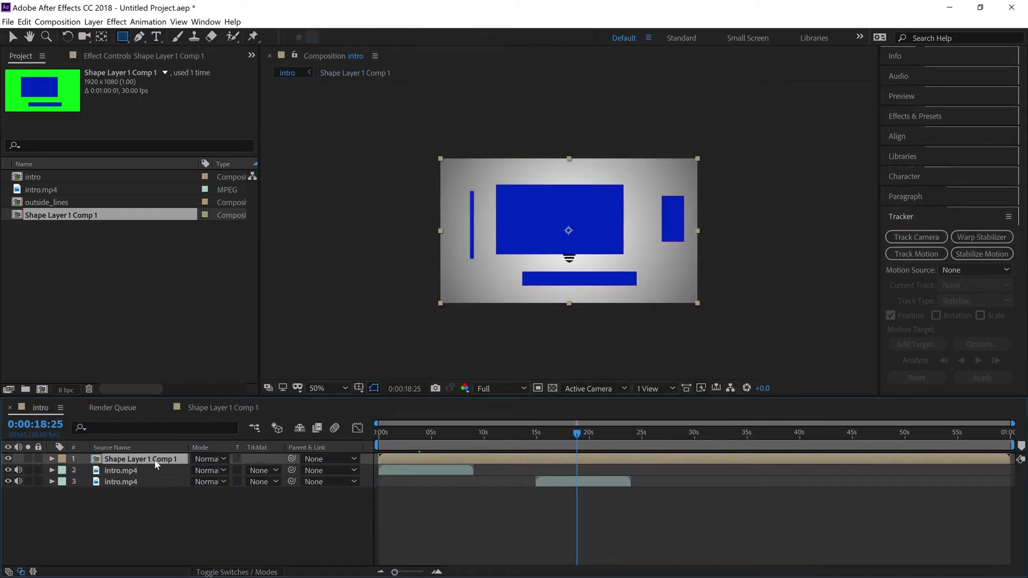
{"action": "left_click", "coordinate": [217, 408]}
{"action": "left_click", "coordinate": [40, 408]}
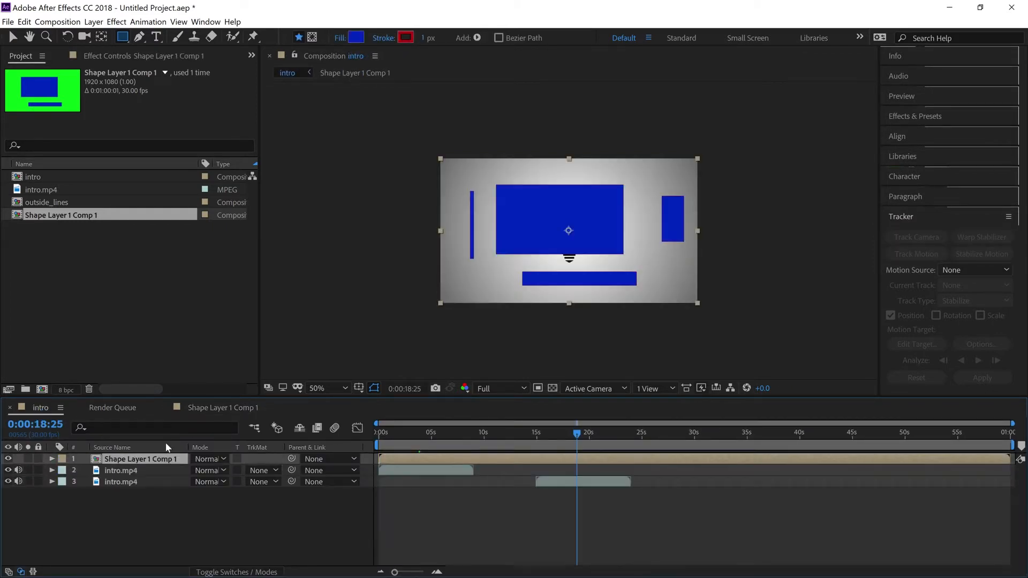
- Toggle the visibility of the Shape Layer 1 Comp 1 layer in the intro composition several times, leaving it visible
{"action": "left_click", "coordinate": [9, 460]}
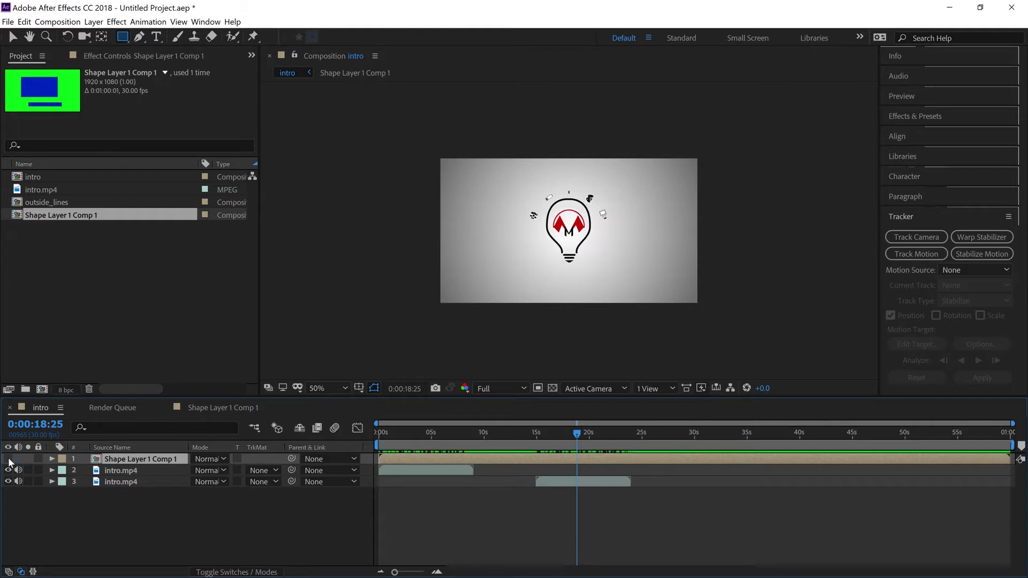
{"action": "left_click", "coordinate": [9, 459]}
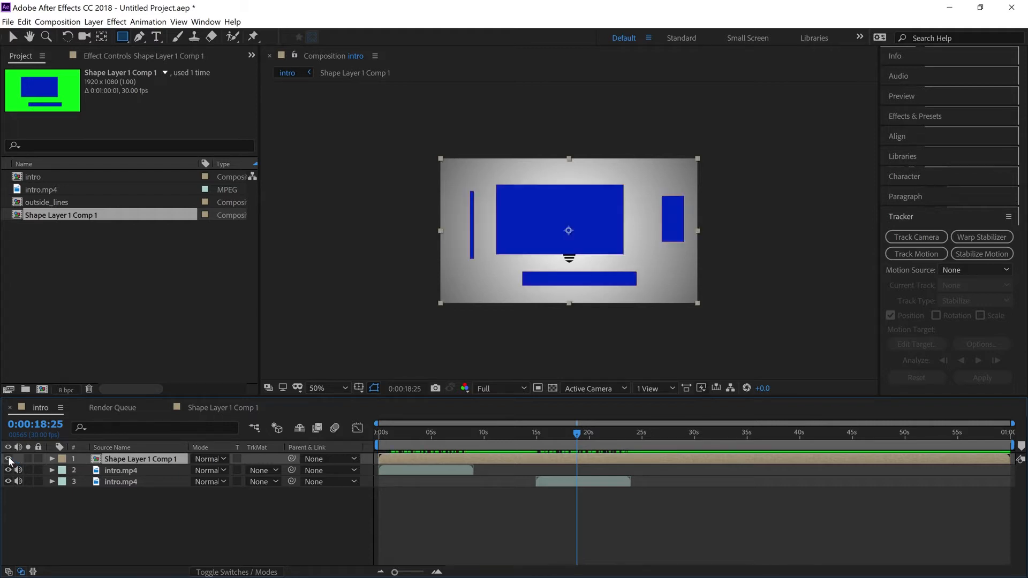
{"action": "left_click", "coordinate": [9, 459]}
{"action": "left_click", "coordinate": [8, 459]}
{"action": "left_click", "coordinate": [8, 460]}
{"action": "left_click", "coordinate": [9, 459]}
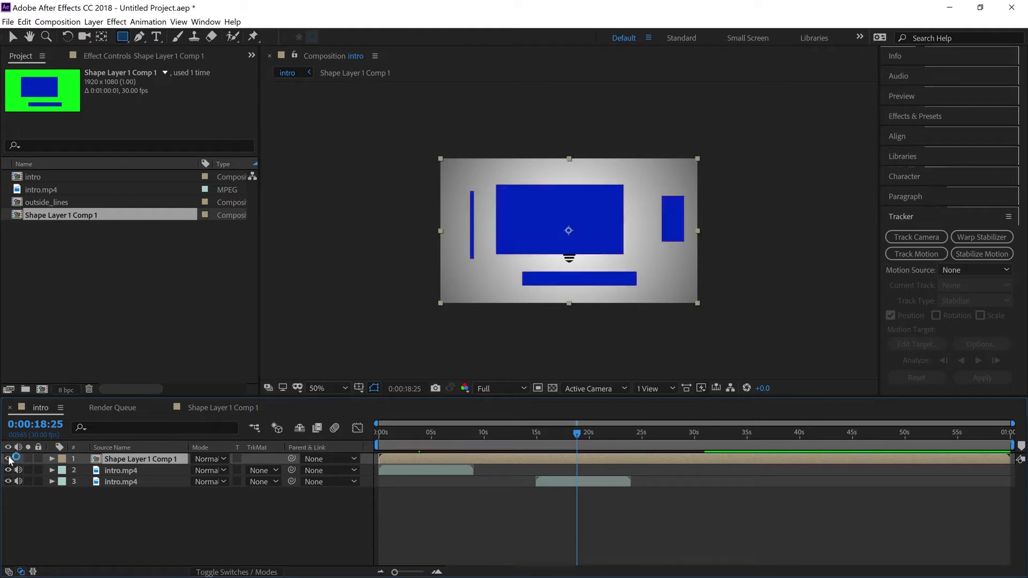
- Reopen the Shape Layer 1 Comp 1 precomposition, examine its individual shape layers, and return to the intro composition
{"action": "left_click", "coordinate": [151, 460]}
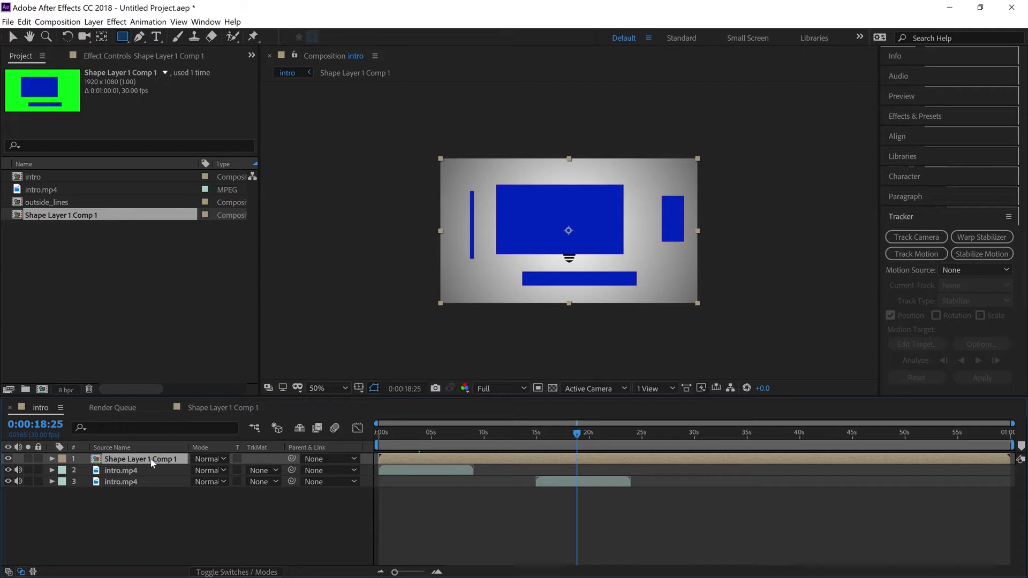
{"action": "left_click", "coordinate": [152, 461]}
{"action": "left_click", "coordinate": [230, 407]}
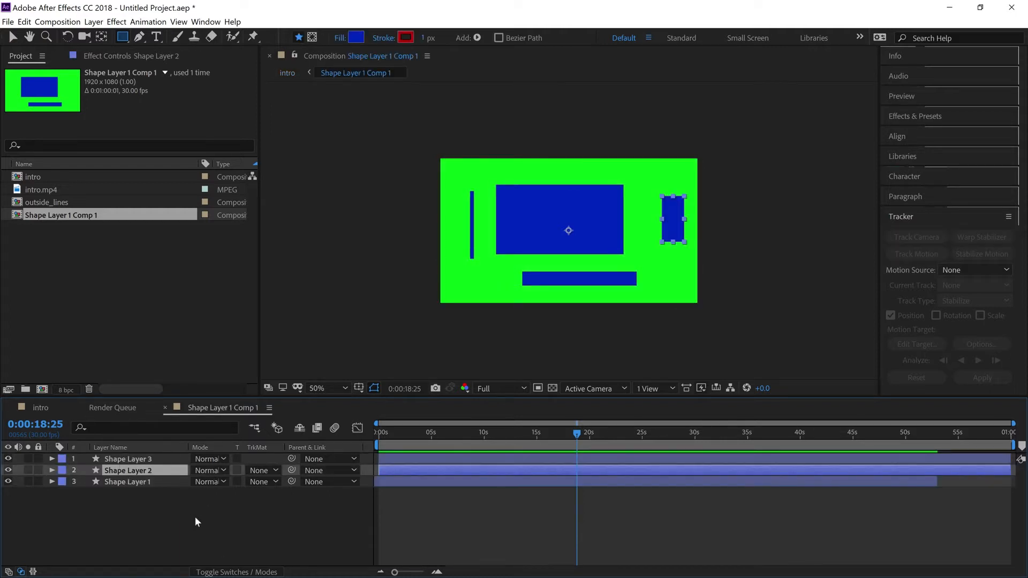
{"action": "left_click", "coordinate": [138, 462]}
{"action": "left_click", "coordinate": [136, 481]}
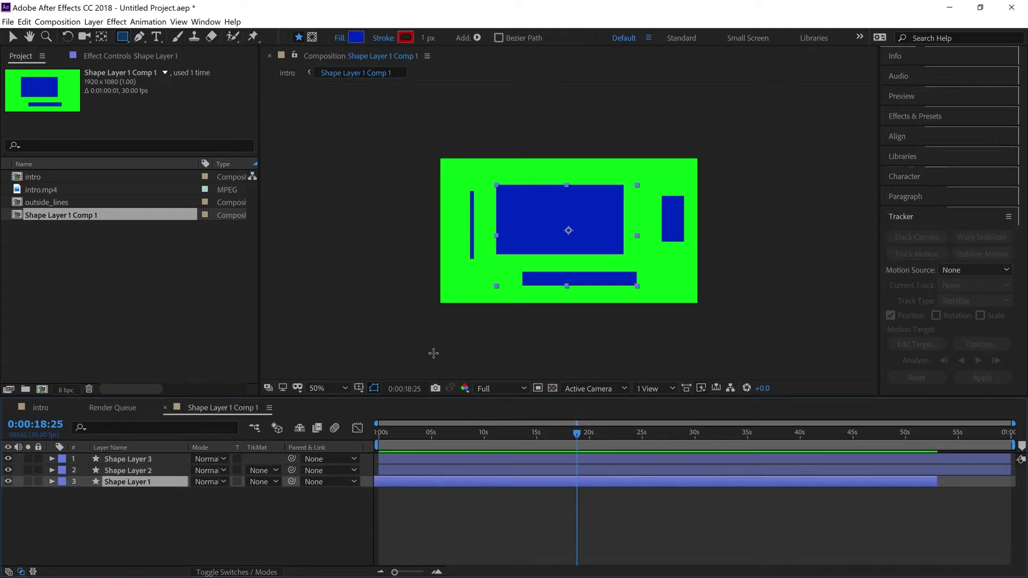
{"action": "left_click", "coordinate": [28, 404]}
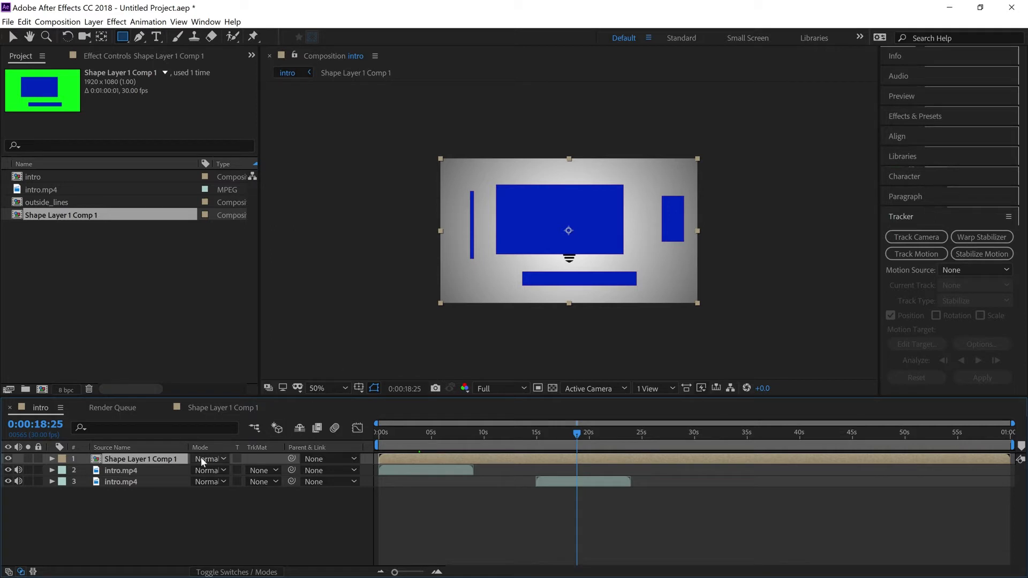
- Delete the Shape Layer 1 Comp 1 layer from the intro composition and clear the project item selection
{"action": "left_click", "coordinate": [135, 501]}
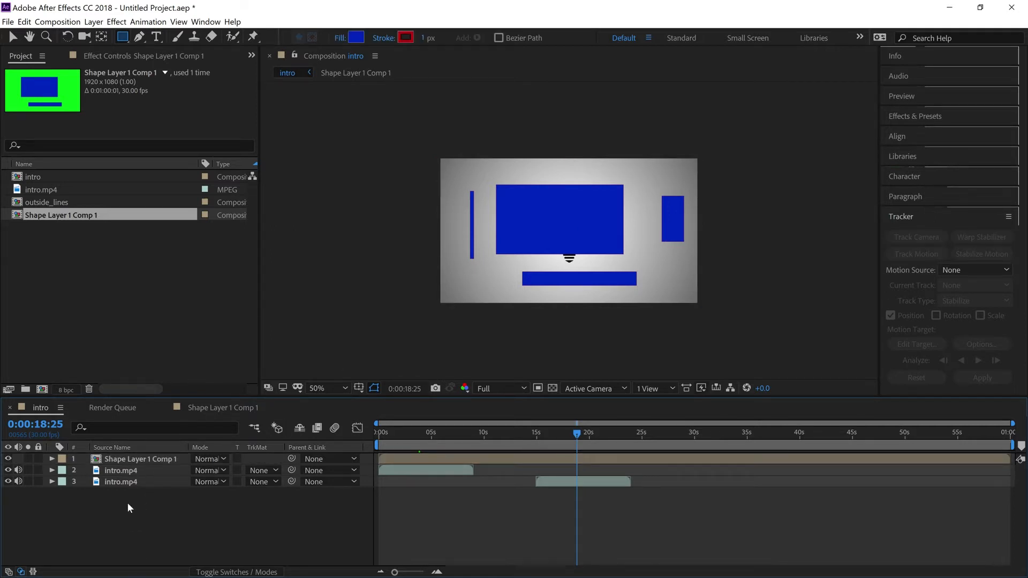
{"action": "left_click", "coordinate": [137, 458]}
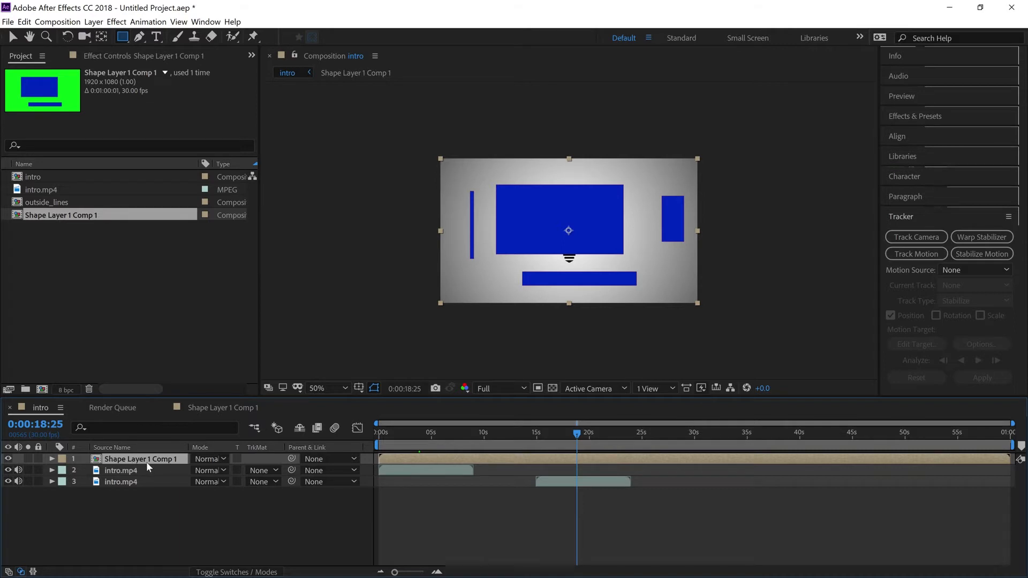
{"action": "left_click", "coordinate": [155, 514]}
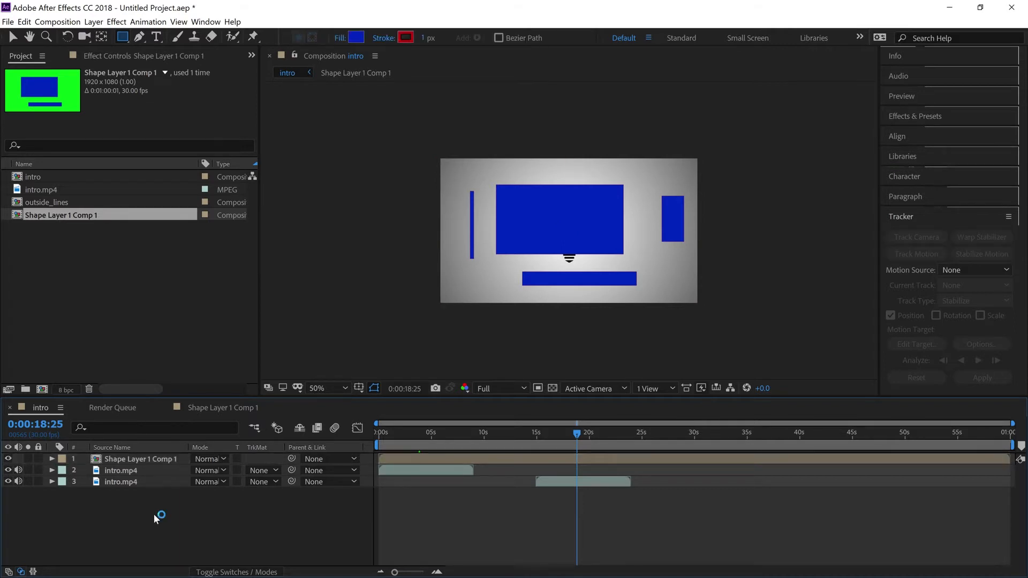
{"action": "left_click", "coordinate": [131, 459]}
{"action": "key", "text": "Delete"}
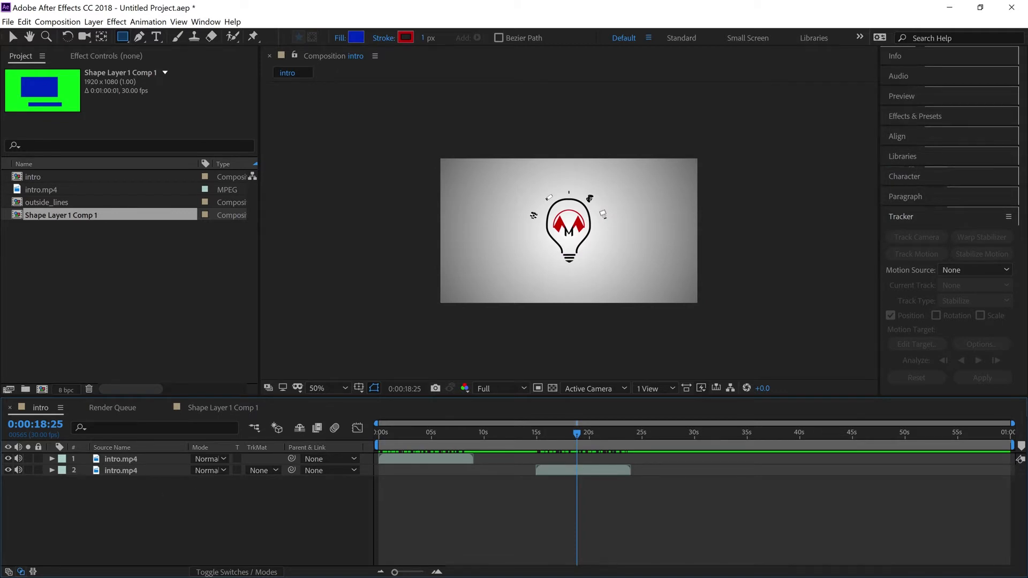
{"action": "left_click", "coordinate": [199, 347]}
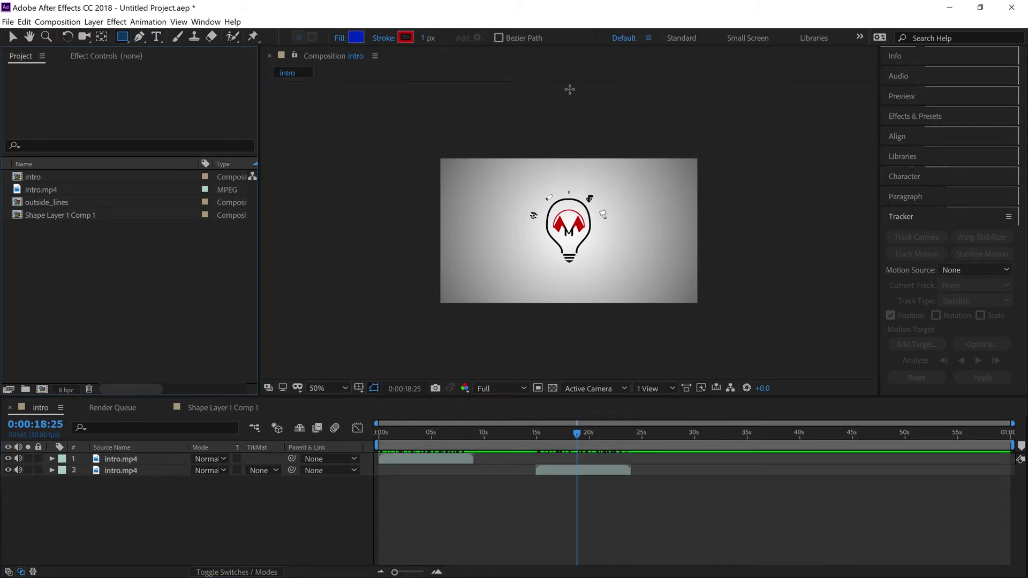
- Undock the Composition panel as a floating window and dock it directly above the timeline, beneath the stacked Info-to-Tracker panels
{"action": "left_click", "coordinate": [375, 56]}
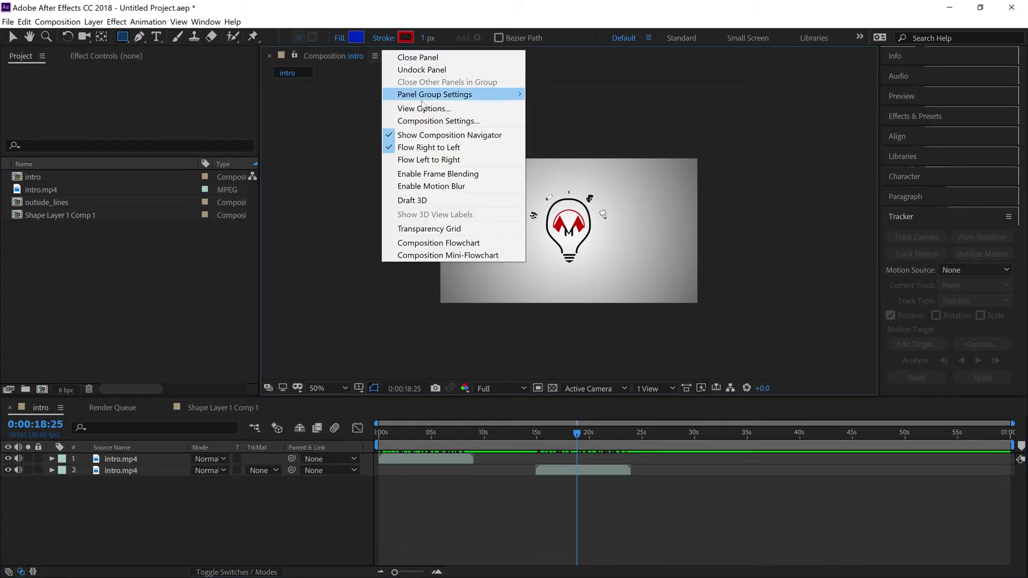
{"action": "left_click", "coordinate": [423, 69]}
{"action": "left_click_drag", "start_coordinate": [384, 40], "coordinate": [136, 291]}
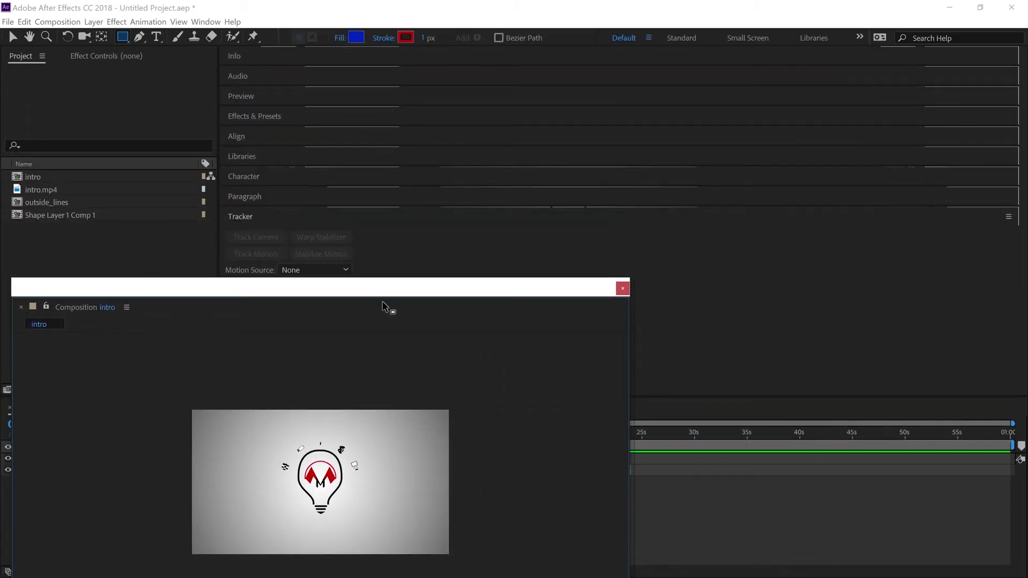
{"action": "left_click_drag", "start_coordinate": [385, 289], "coordinate": [780, 149]}
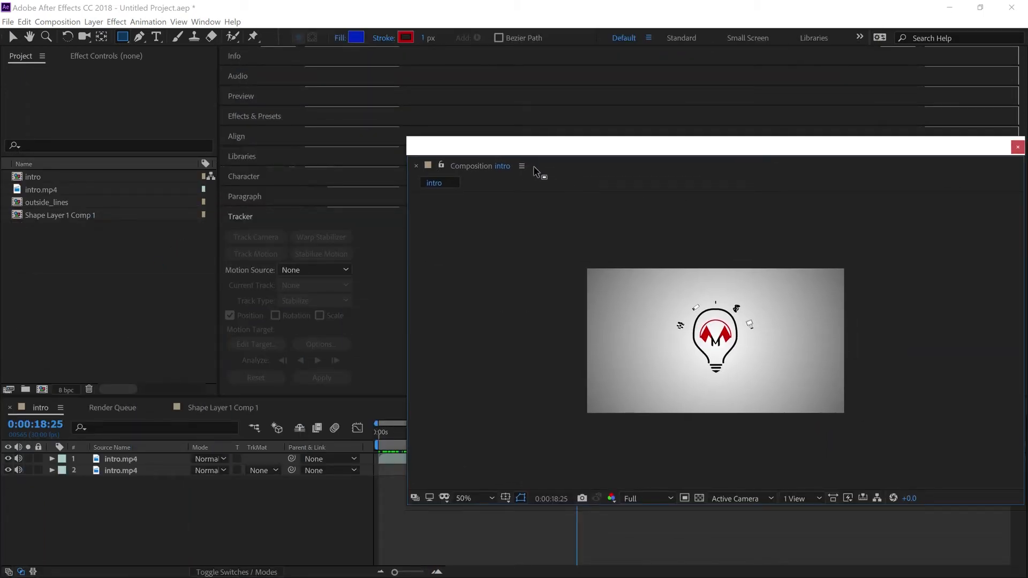
{"action": "left_click_drag", "start_coordinate": [533, 166], "coordinate": [620, 388]}
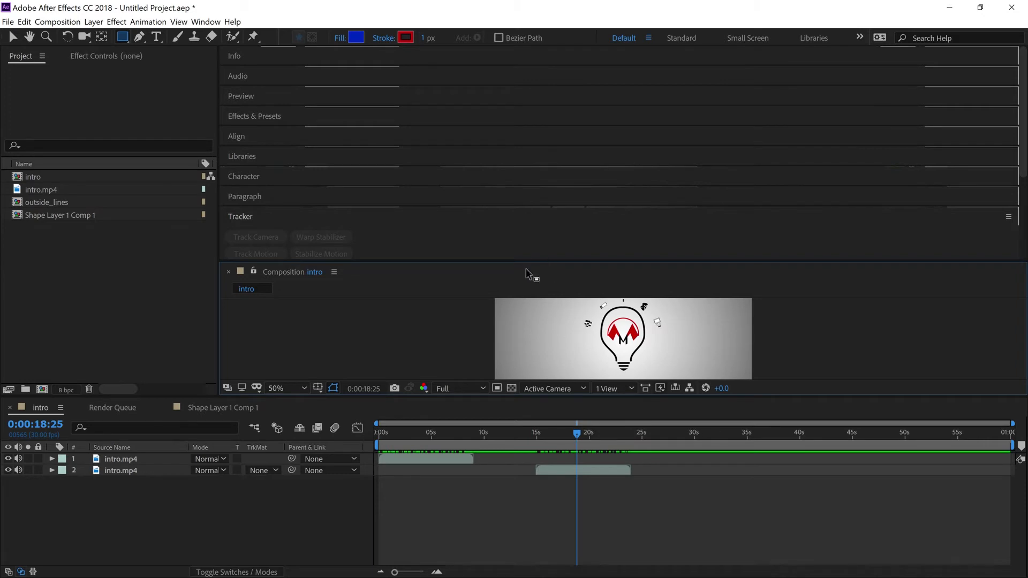
{"action": "scroll", "coordinate": [681, 337], "scroll_direction": "down", "scroll_amount": 1}
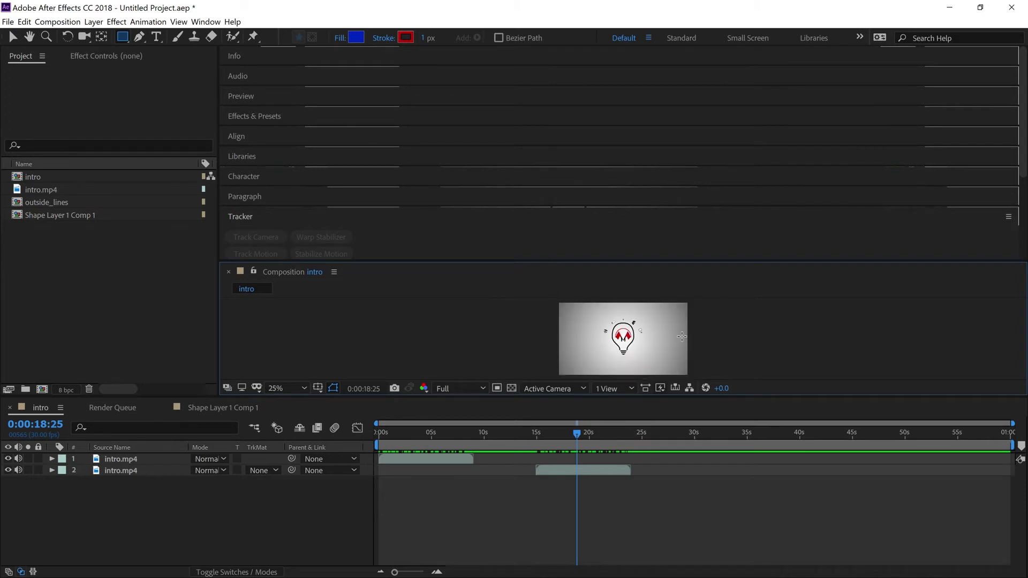
- Expand the Preview panel, move it into the timeline's panel group, and bring the intro timeline back to the front
{"action": "left_click", "coordinate": [268, 58]}
{"action": "left_click", "coordinate": [263, 159]}
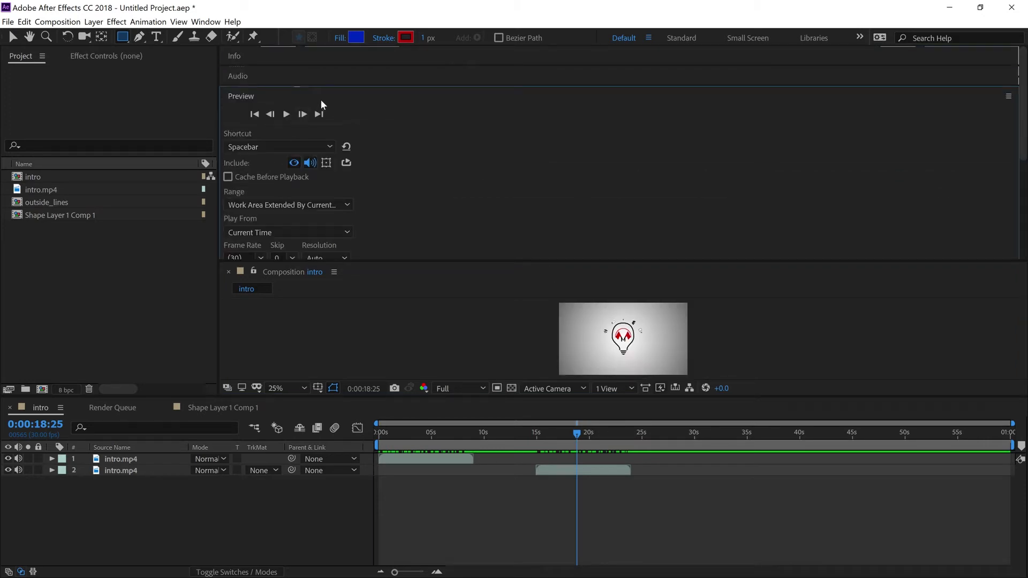
{"action": "left_click_drag", "start_coordinate": [320, 98], "coordinate": [145, 409]}
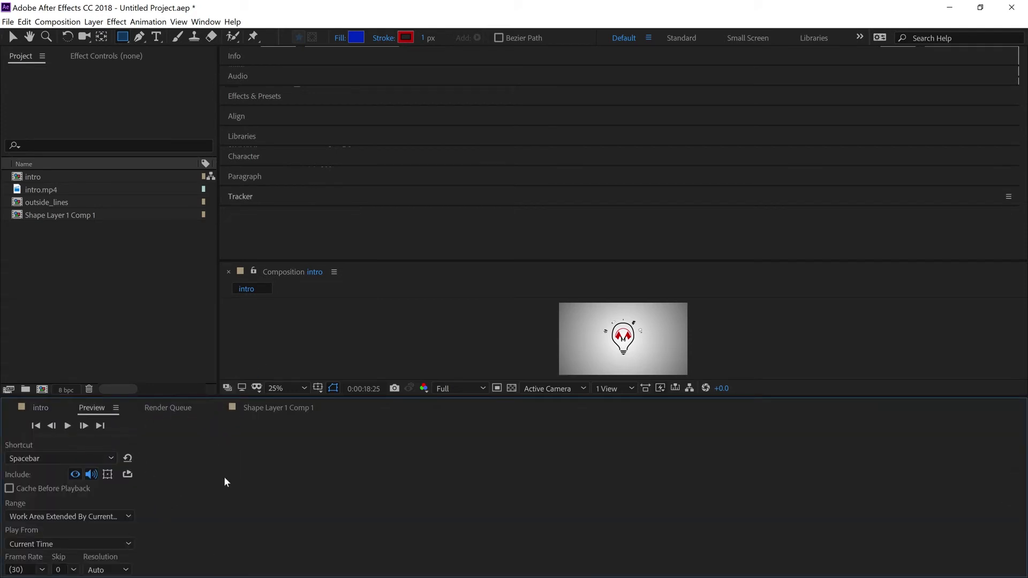
{"action": "left_click", "coordinate": [43, 409]}
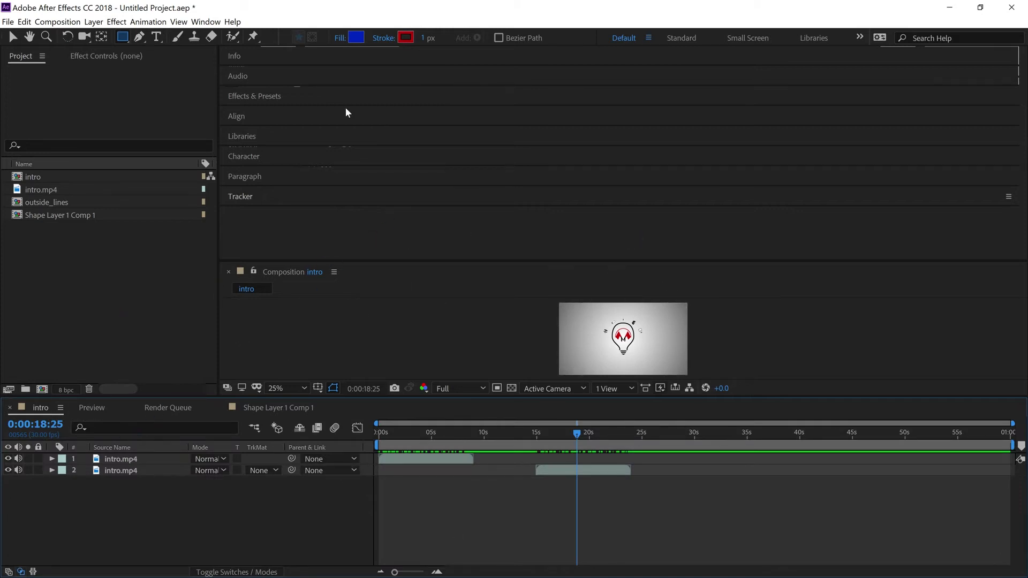
- Save the current layout as a new workspace named "our new work space" and switch to the Default workspace
{"action": "left_click", "coordinate": [212, 23]}
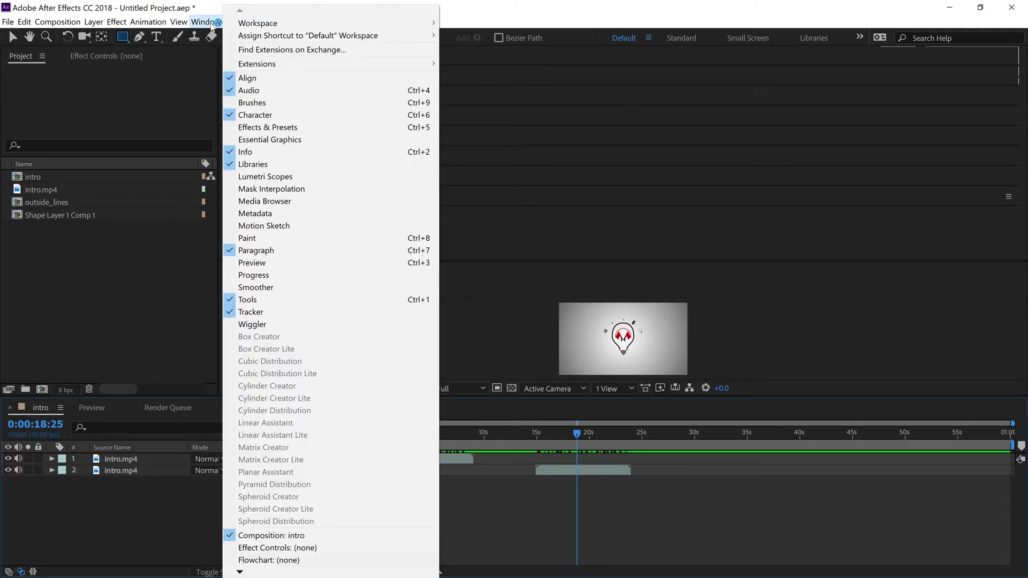
{"action": "mouse_move", "coordinate": [343, 23]}
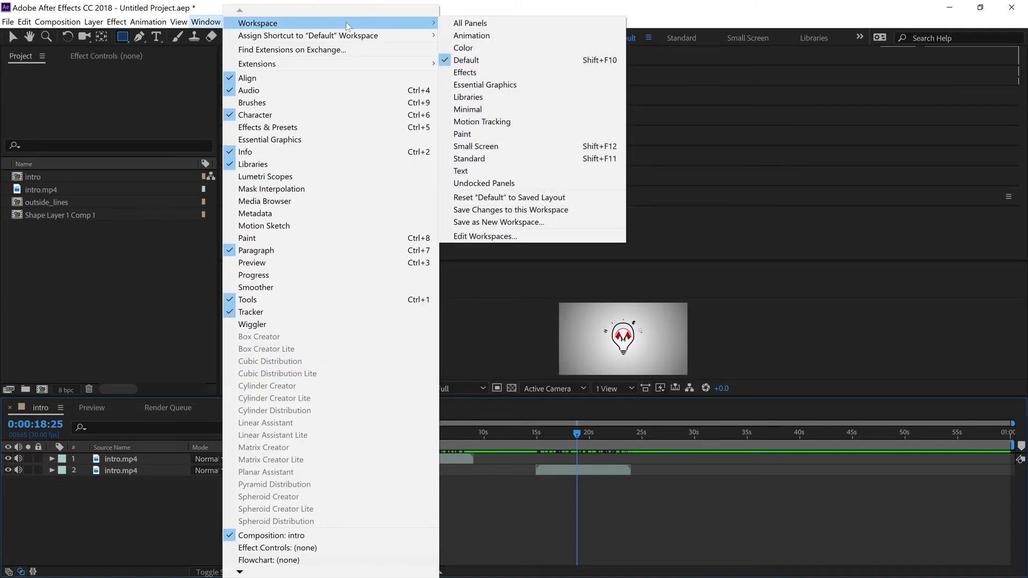
{"action": "left_click", "coordinate": [503, 224]}
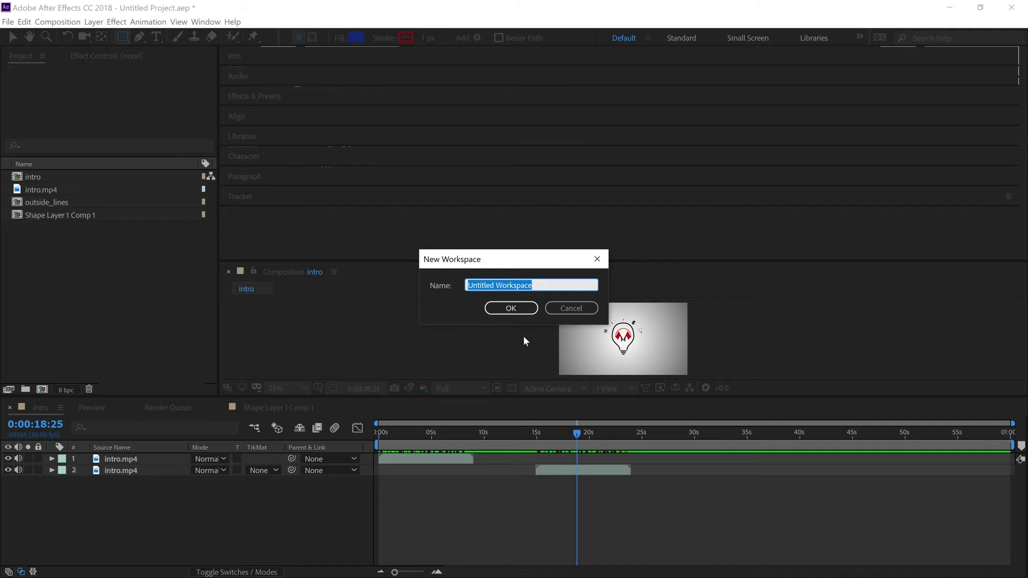
{"action": "type", "text": "our new work space"}
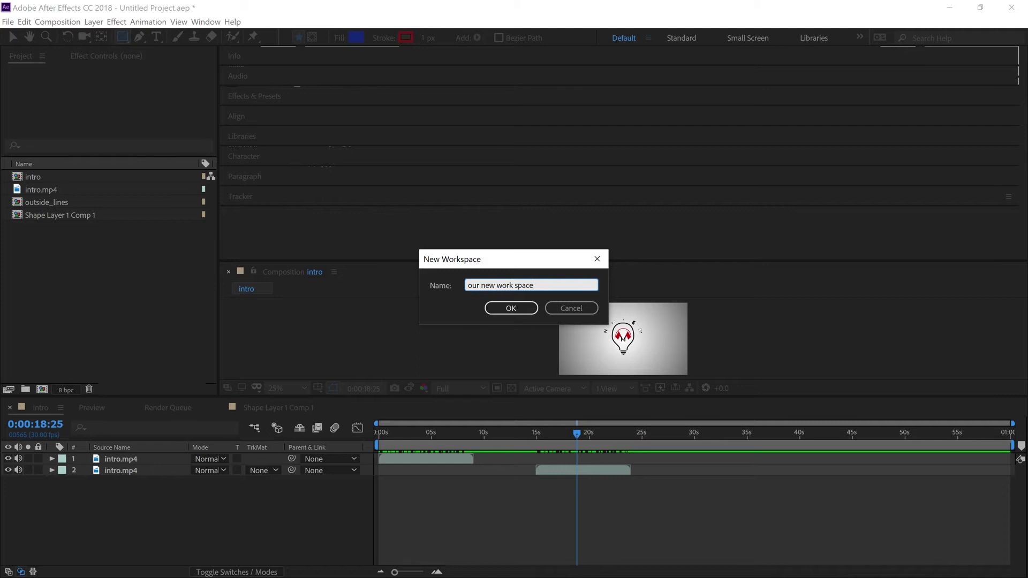
{"action": "key", "text": "Return"}
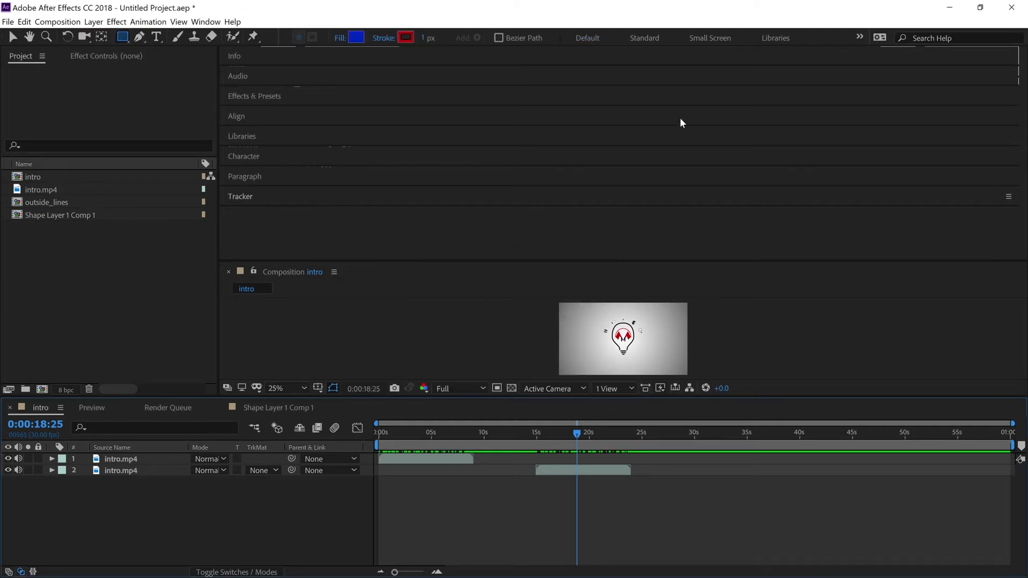
{"action": "left_click", "coordinate": [592, 39]}
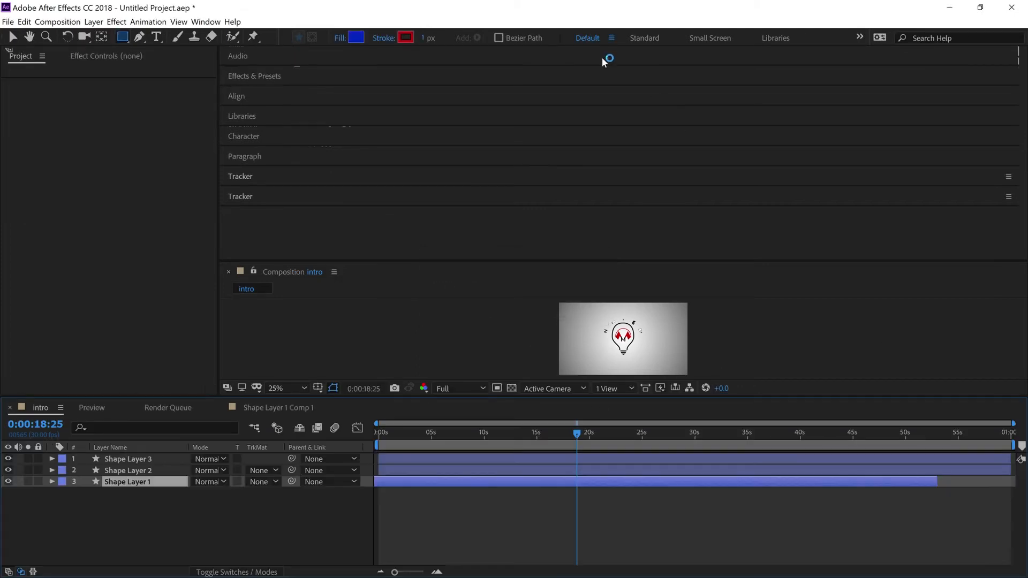
- Switch among the Standard, Default and "our new work space" workspaces to compare their layouts, ending on Default
{"action": "left_click", "coordinate": [642, 39]}
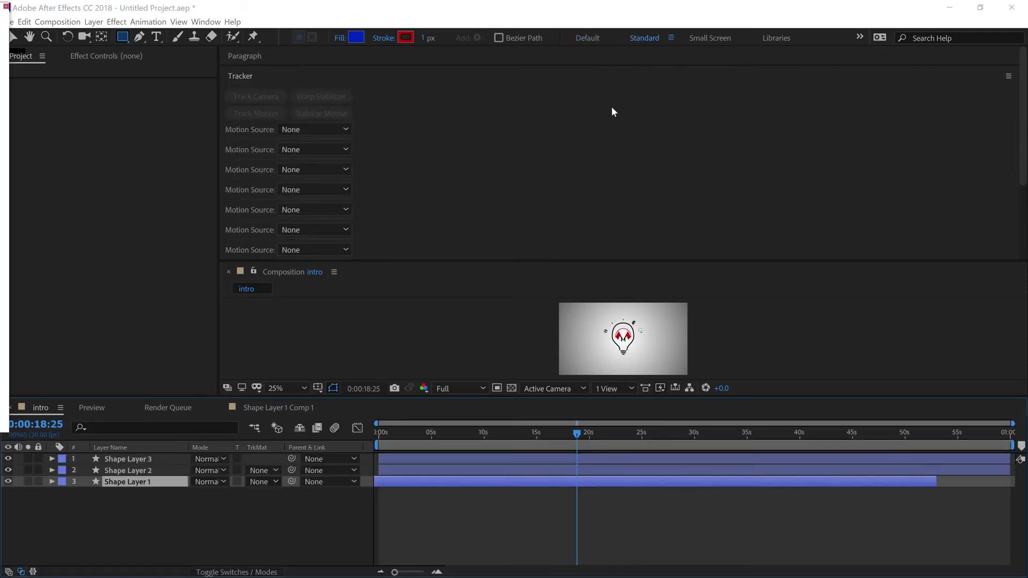
{"action": "left_click", "coordinate": [527, 37]}
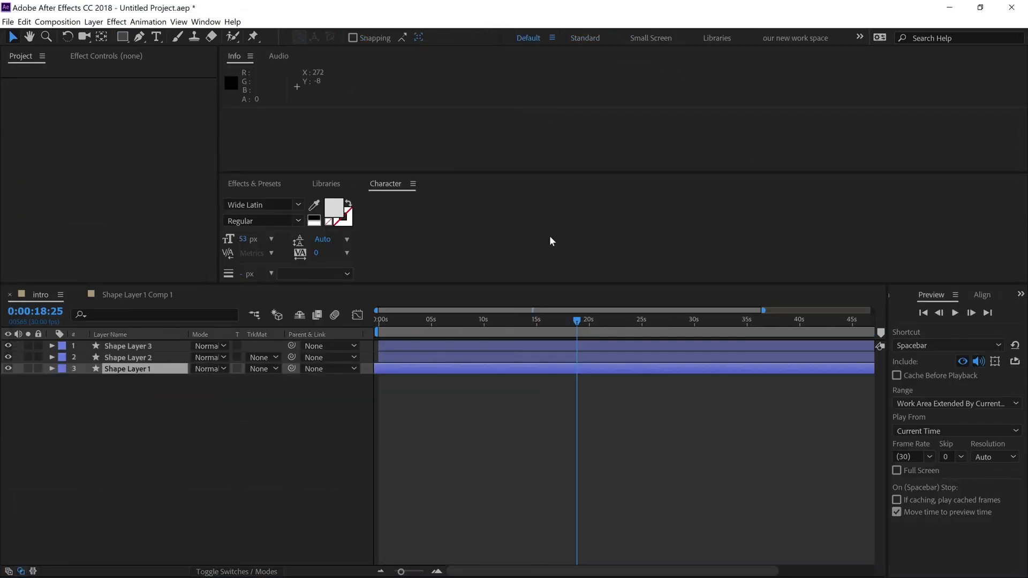
{"action": "left_click_drag", "start_coordinate": [391, 271], "coordinate": [212, 152]}
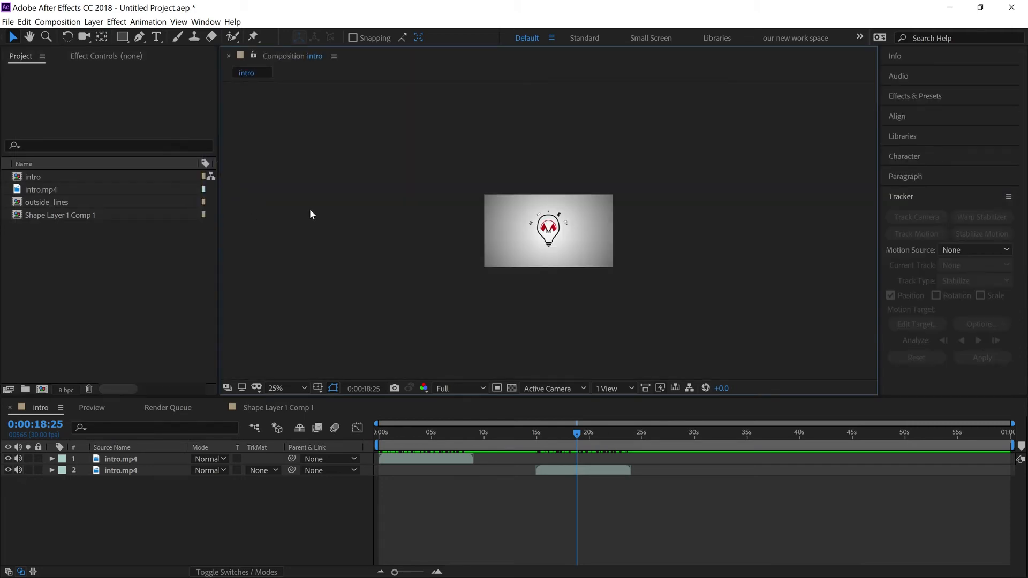
{"action": "left_click", "coordinate": [801, 38]}
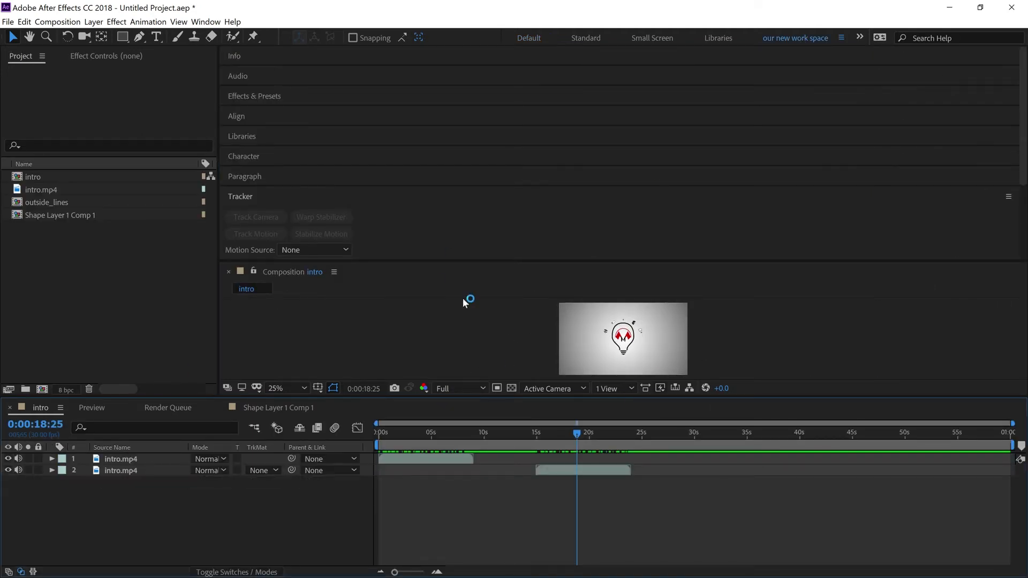
{"action": "left_click", "coordinate": [528, 38]}
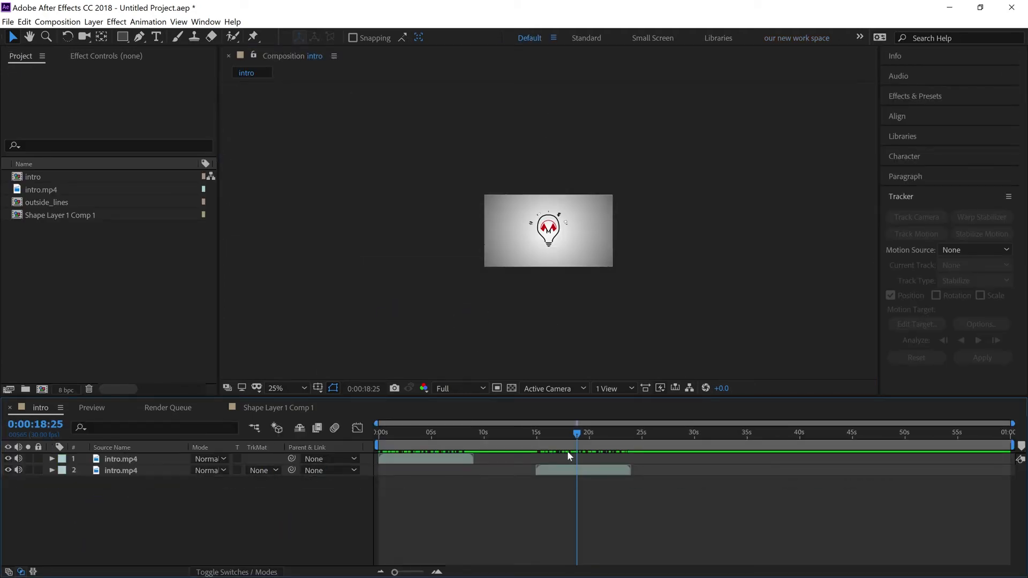
- Scrub through the intro timeline to 0:00:07:25, viewing the composition preview at 100% magnification and checking the grid and guide options
{"action": "left_click_drag", "start_coordinate": [432, 434], "coordinate": [577, 449]}
{"action": "left_click_drag", "start_coordinate": [537, 434], "coordinate": [409, 445]}
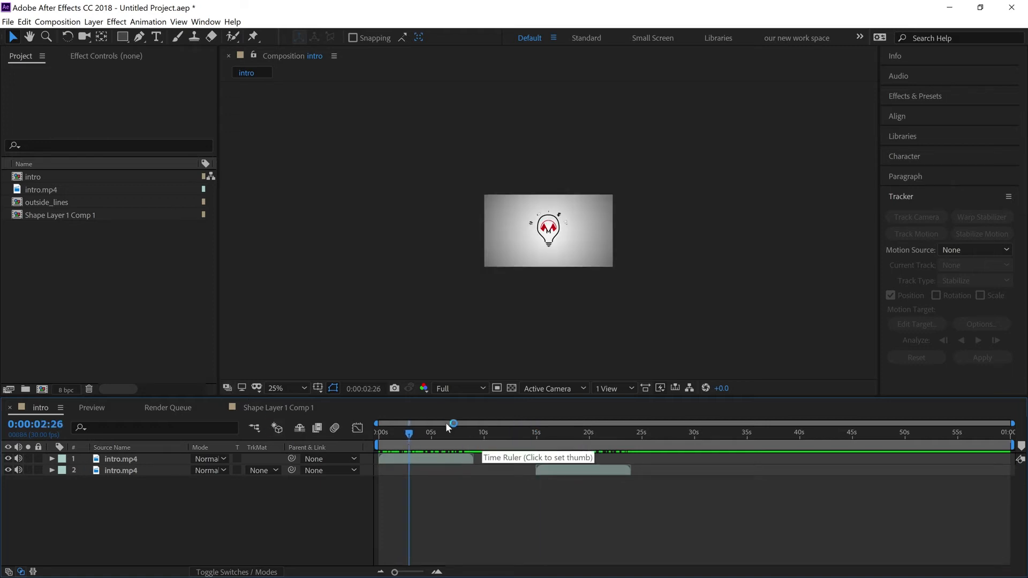
{"action": "left_click", "coordinate": [318, 389]}
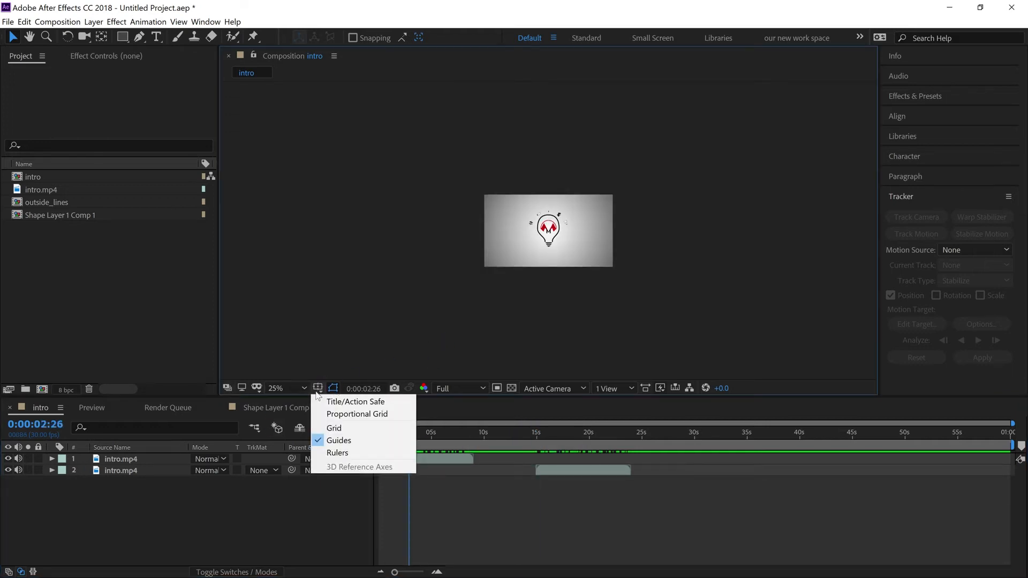
{"action": "left_click", "coordinate": [276, 537]}
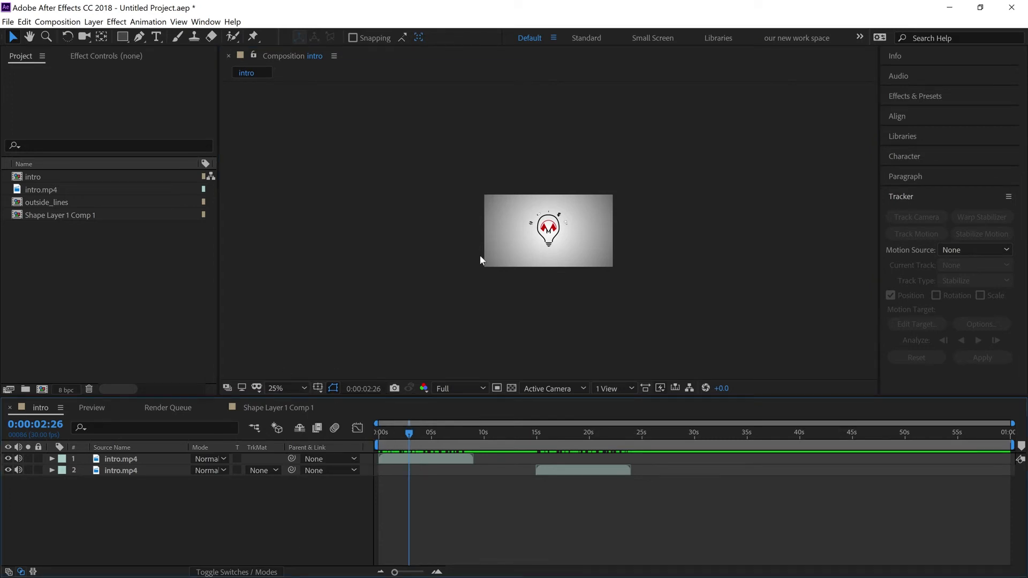
{"action": "scroll", "coordinate": [480, 260], "scroll_direction": "up", "scroll_amount": 2}
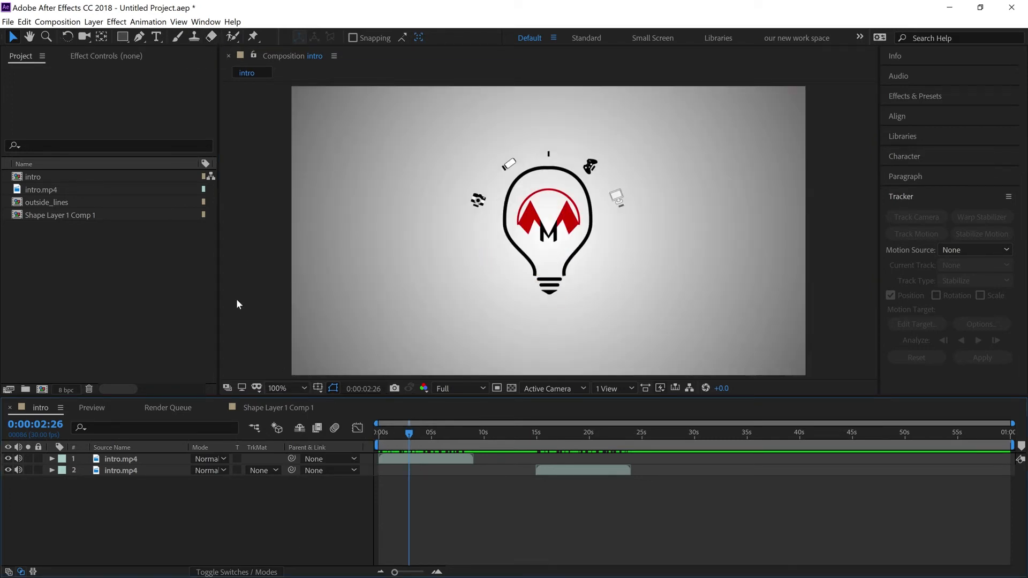
{"action": "left_click_drag", "start_coordinate": [423, 434], "coordinate": [460, 434]}
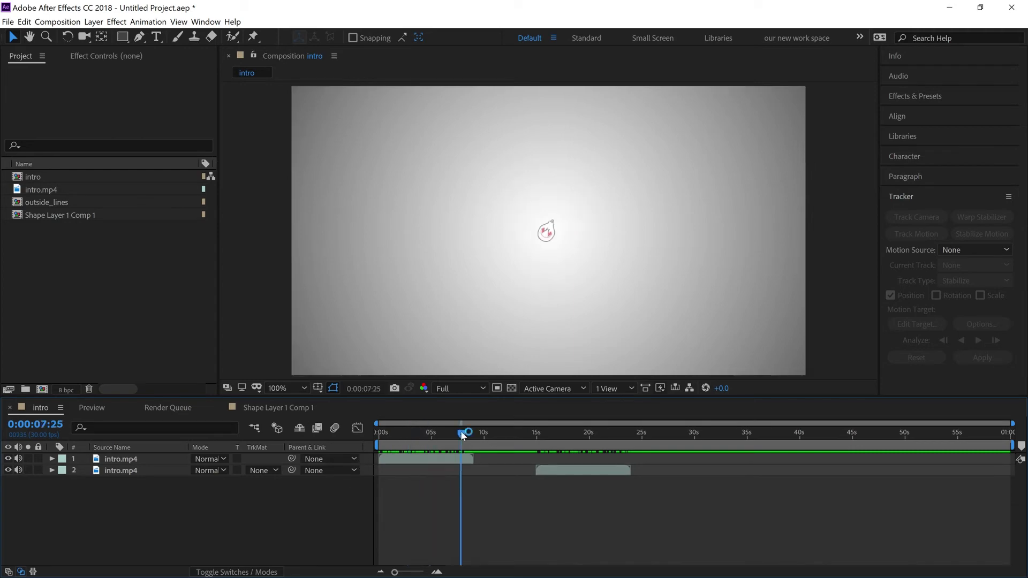
- Add the intro composition to the Render Queue for export
{"action": "left_click", "coordinate": [8, 22]}
{"action": "mouse_move", "coordinate": [24, 21]}
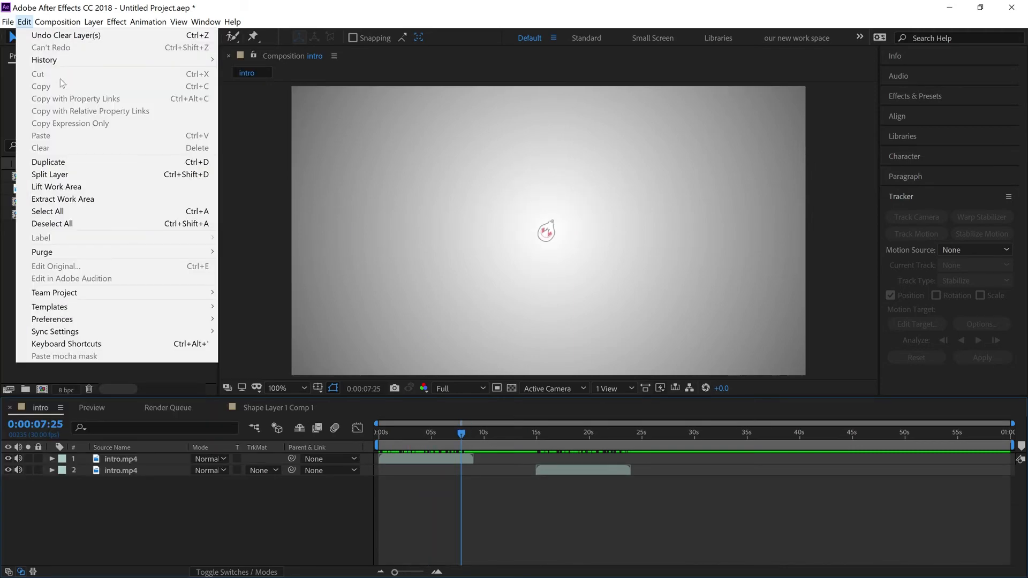
{"action": "left_click", "coordinate": [241, 489]}
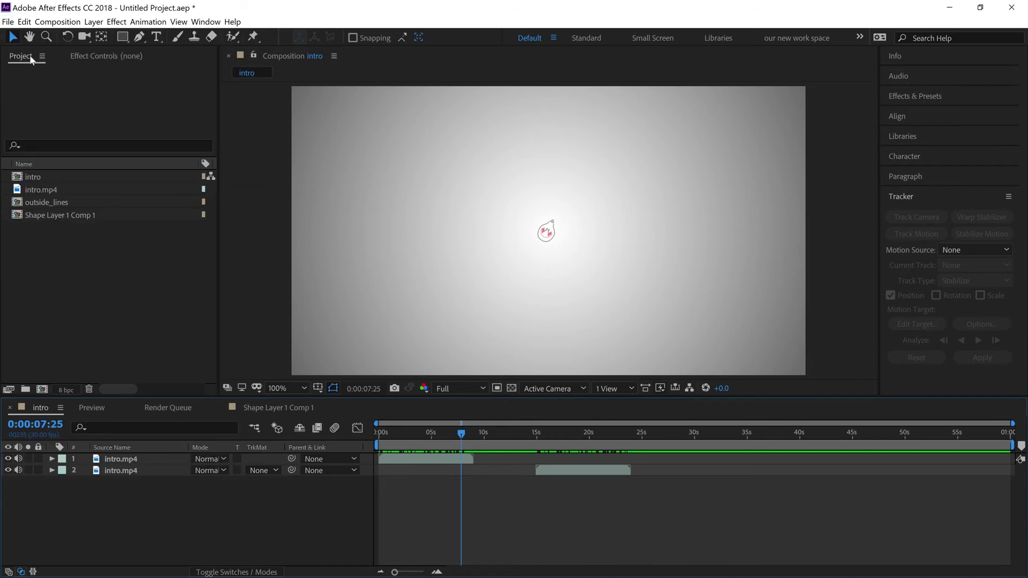
{"action": "left_click", "coordinate": [8, 22]}
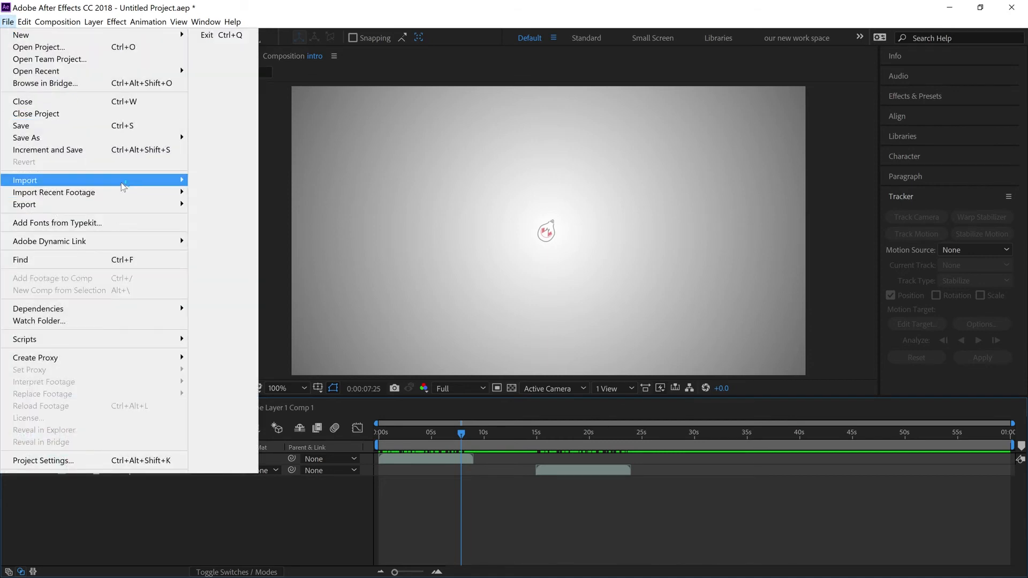
{"action": "mouse_move", "coordinate": [123, 186]}
{"action": "mouse_move", "coordinate": [123, 204]}
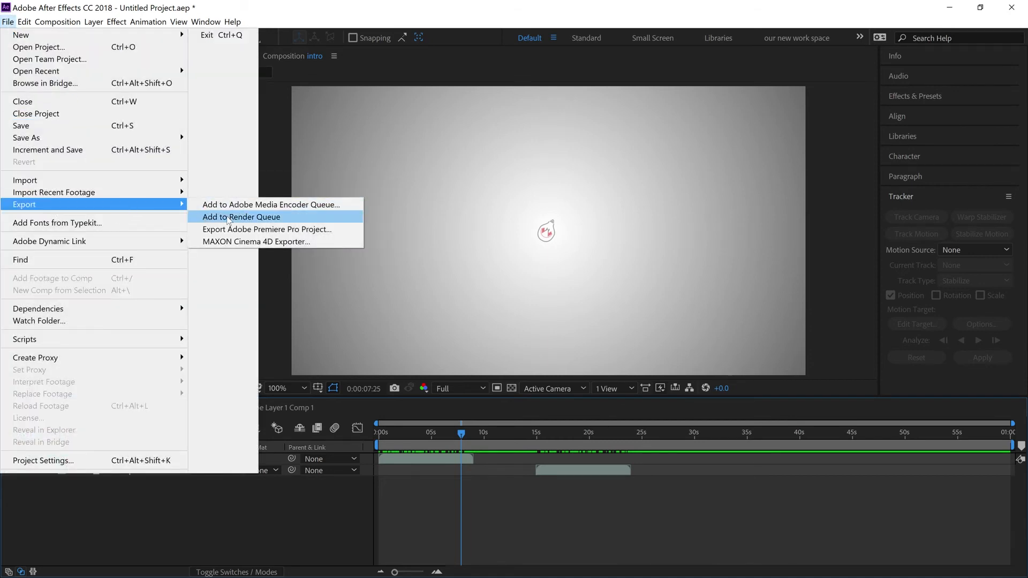
{"action": "left_click", "coordinate": [229, 217]}
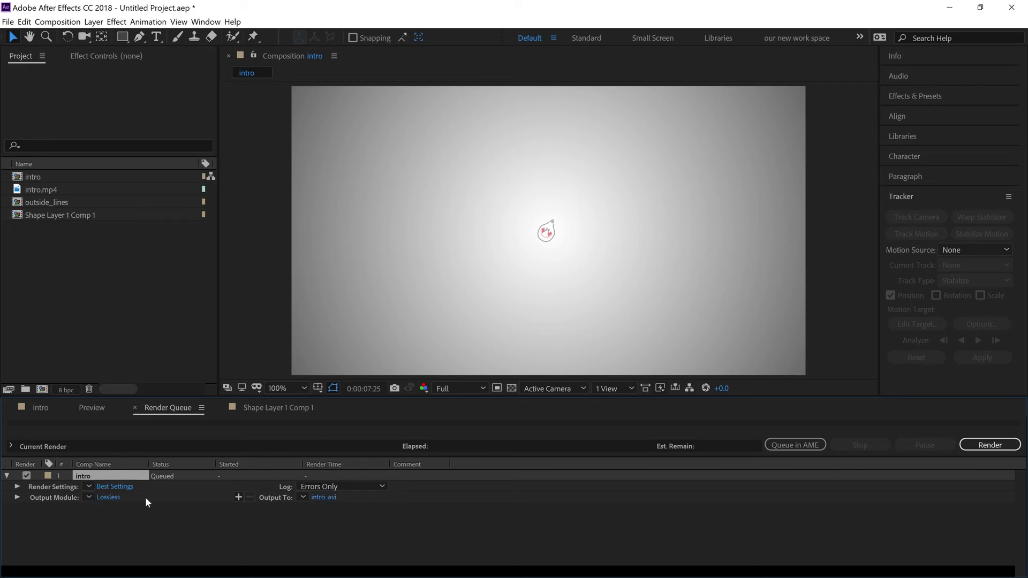
- Examine the Lossless output module settings of the queued intro render, the project's export options and the render control
{"action": "left_click", "coordinate": [105, 497]}
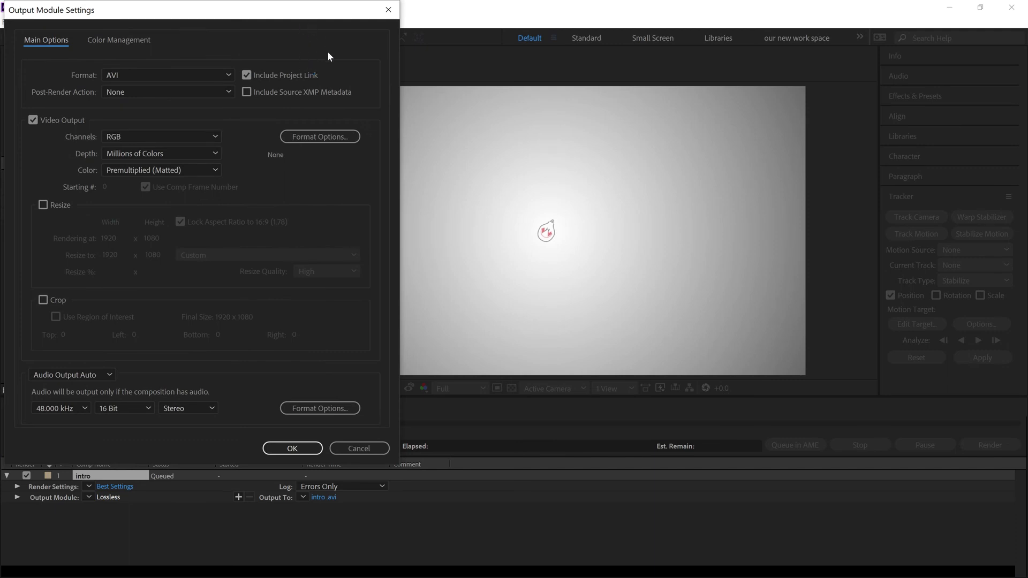
{"action": "left_click", "coordinate": [388, 10]}
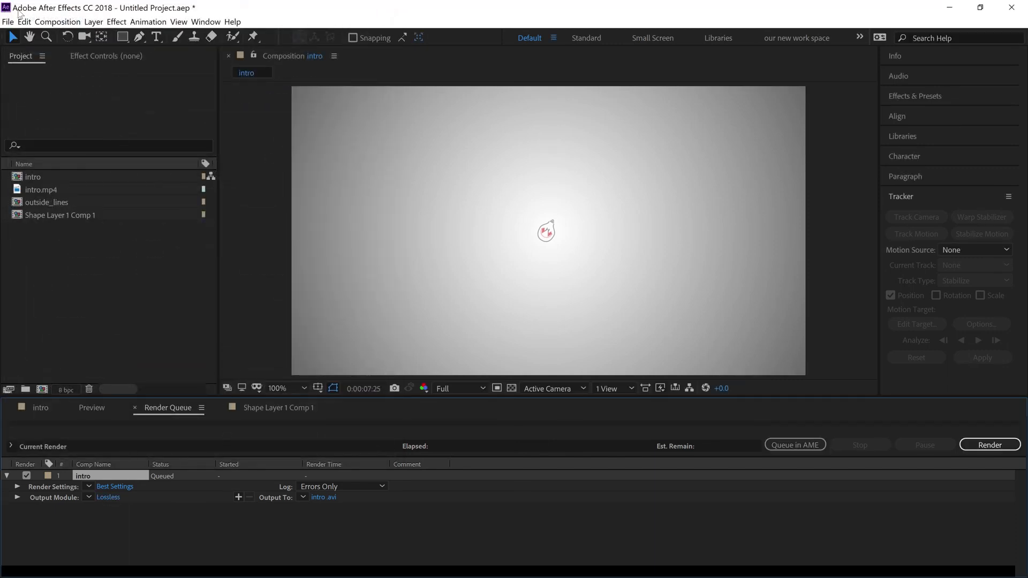
{"action": "left_click", "coordinate": [8, 21]}
{"action": "mouse_move", "coordinate": [143, 204]}
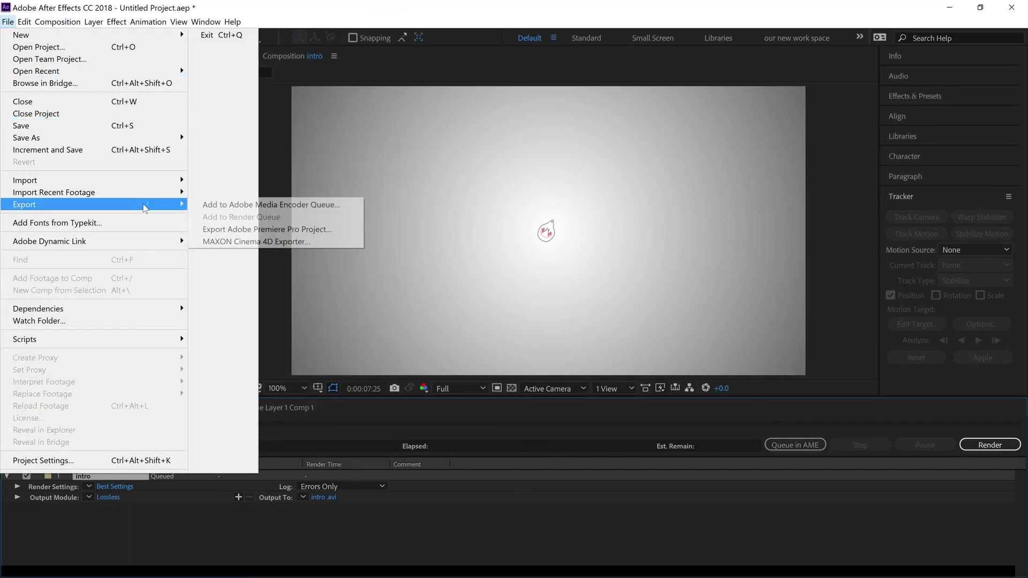
{"action": "left_click", "coordinate": [342, 534]}
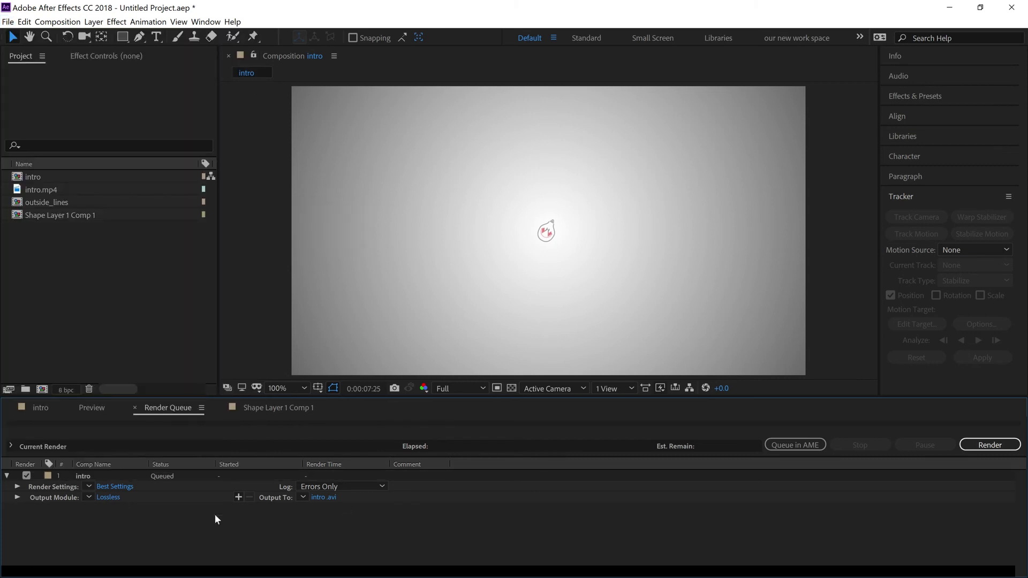
{"action": "left_click", "coordinate": [975, 445]}
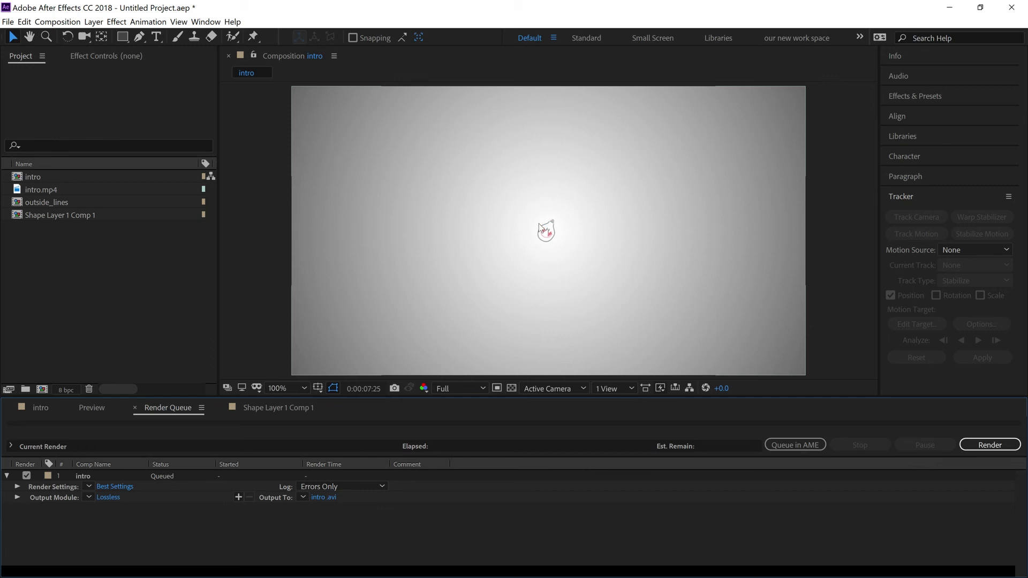
- Return to the intro timeline and open the Composition Settings of the intro composition from the project items
{"action": "left_click", "coordinate": [40, 407]}
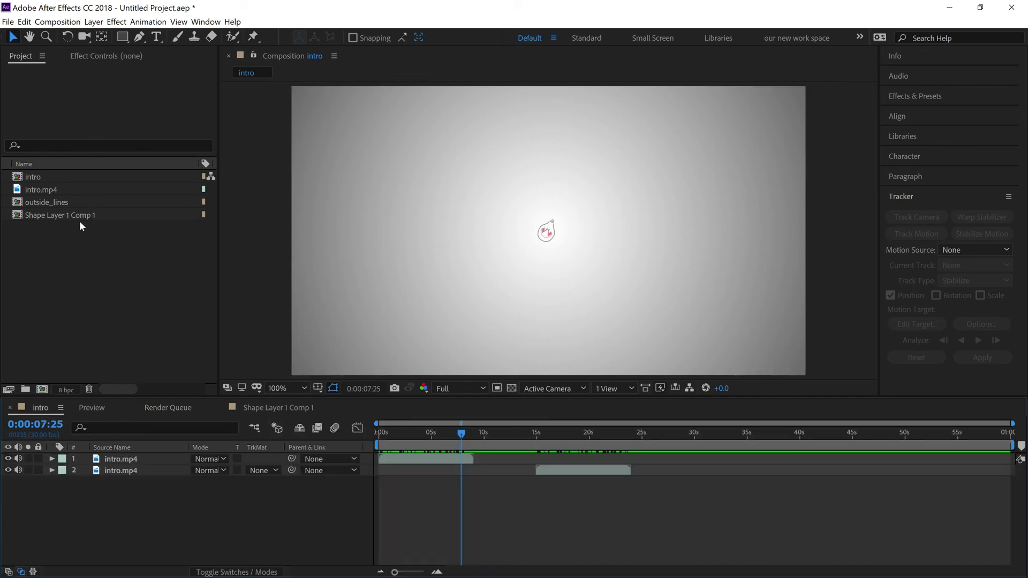
{"action": "left_click", "coordinate": [59, 178]}
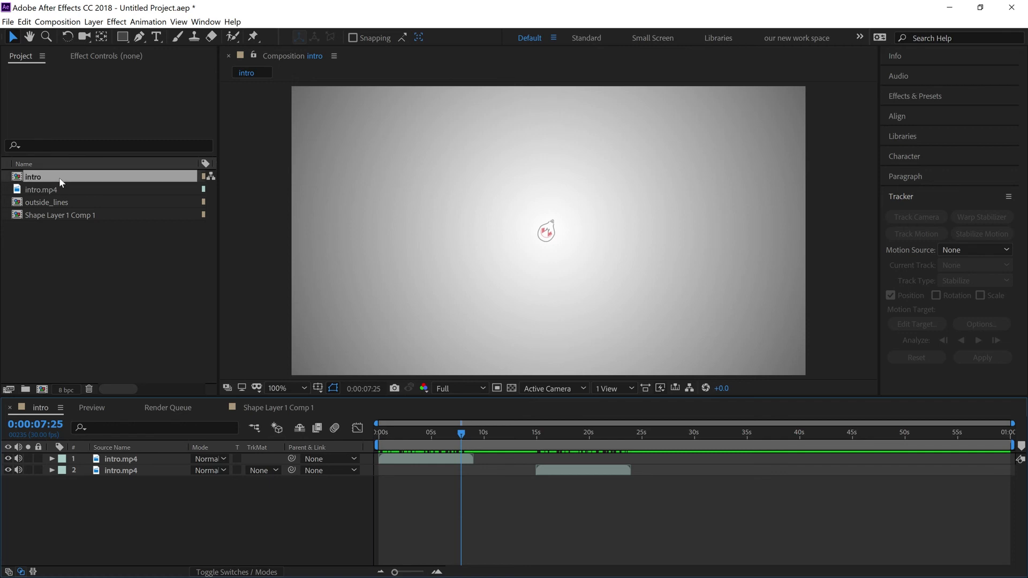
{"action": "left_click", "coordinate": [128, 260]}
{"action": "left_click", "coordinate": [90, 177]}
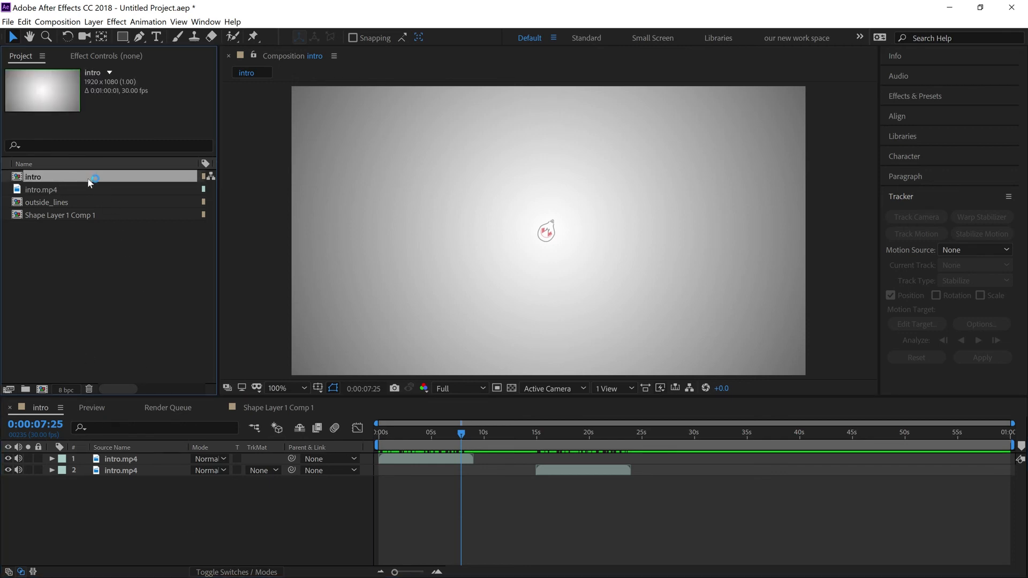
{"action": "right_click", "coordinate": [87, 178]}
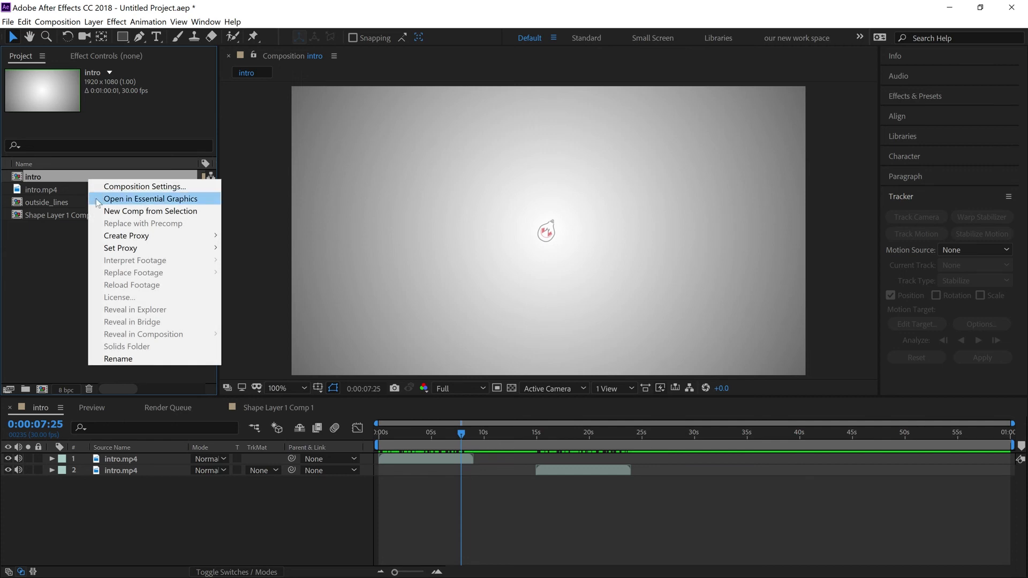
{"action": "left_click", "coordinate": [73, 211]}
{"action": "right_click", "coordinate": [81, 176]}
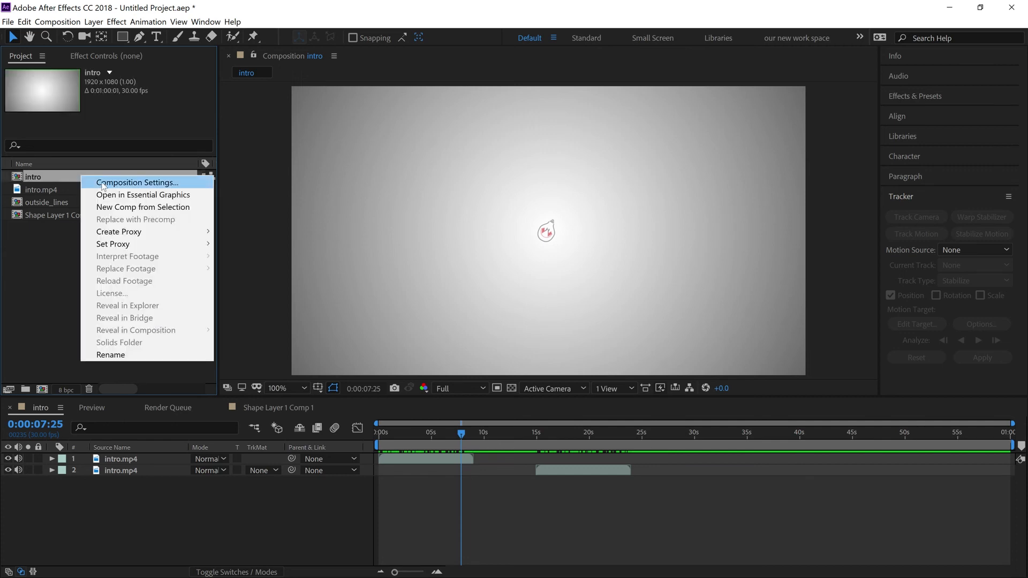
{"action": "left_click", "coordinate": [45, 227]}
{"action": "left_click", "coordinate": [64, 178]}
{"action": "right_click", "coordinate": [63, 178]}
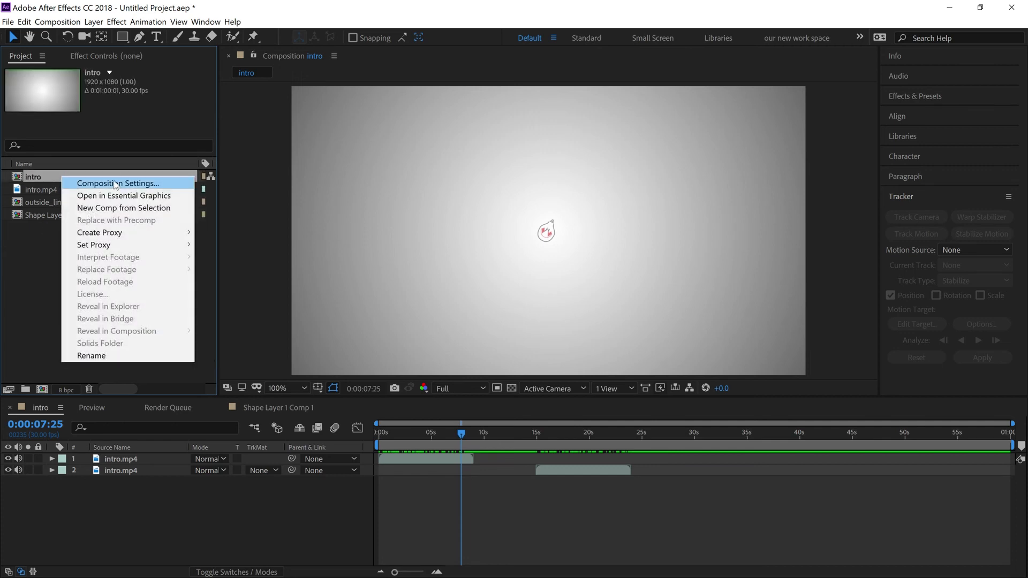
{"action": "left_click", "coordinate": [115, 184]}
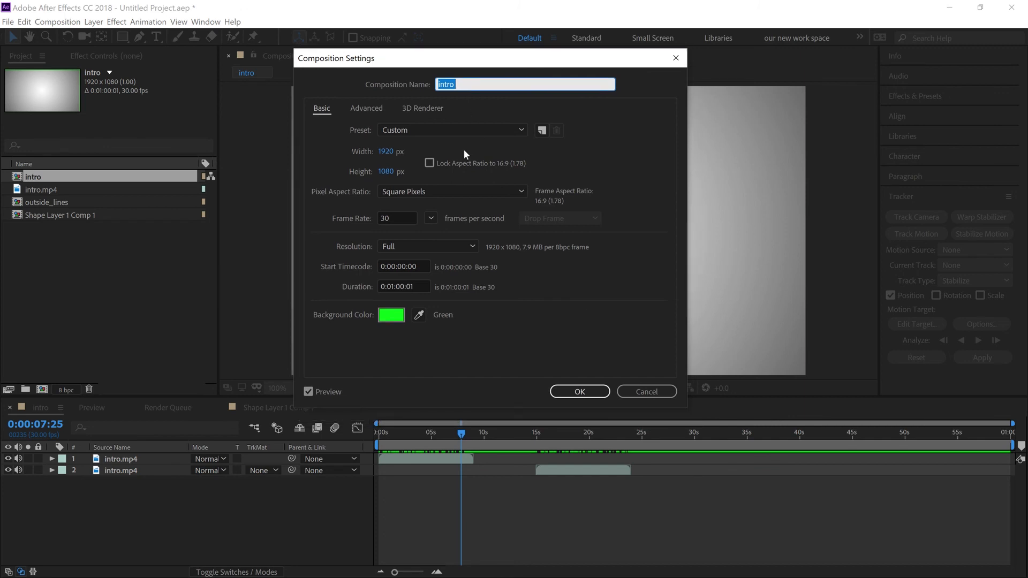
- Set the intro composition's duration to 0:02:00:01 and apply the settings
{"action": "left_click", "coordinate": [395, 287]}
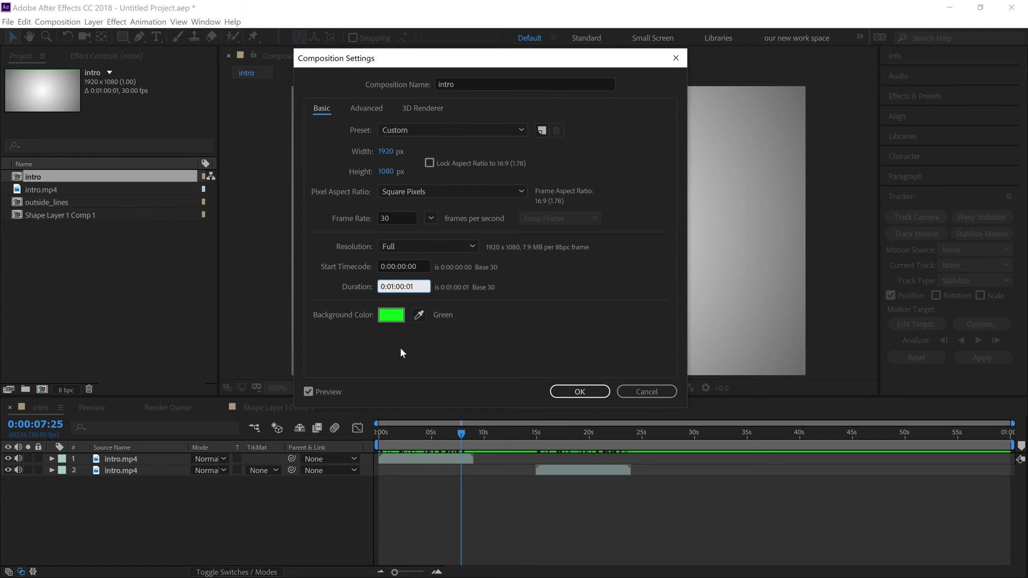
{"action": "key", "text": "BackSpace"}
{"action": "type", "text": "2"}
{"action": "left_click", "coordinate": [570, 389]}
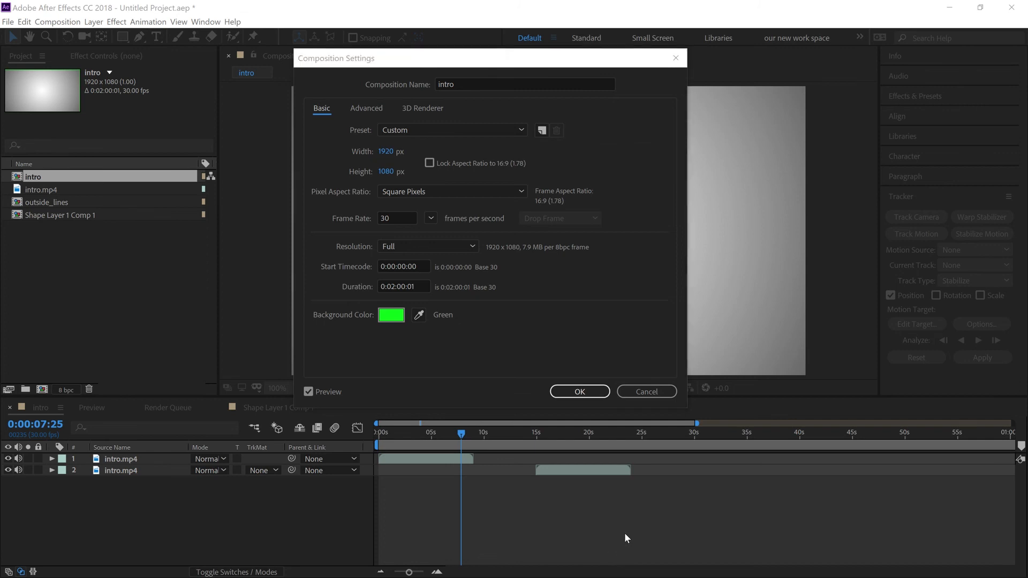
{"action": "key", "text": "Return"}
- Fit the whole intro composition in the timeline, move the playhead to 0:00:42:06, and deselect the project item
{"action": "left_click_drag", "start_coordinate": [412, 572], "coordinate": [394, 572]}
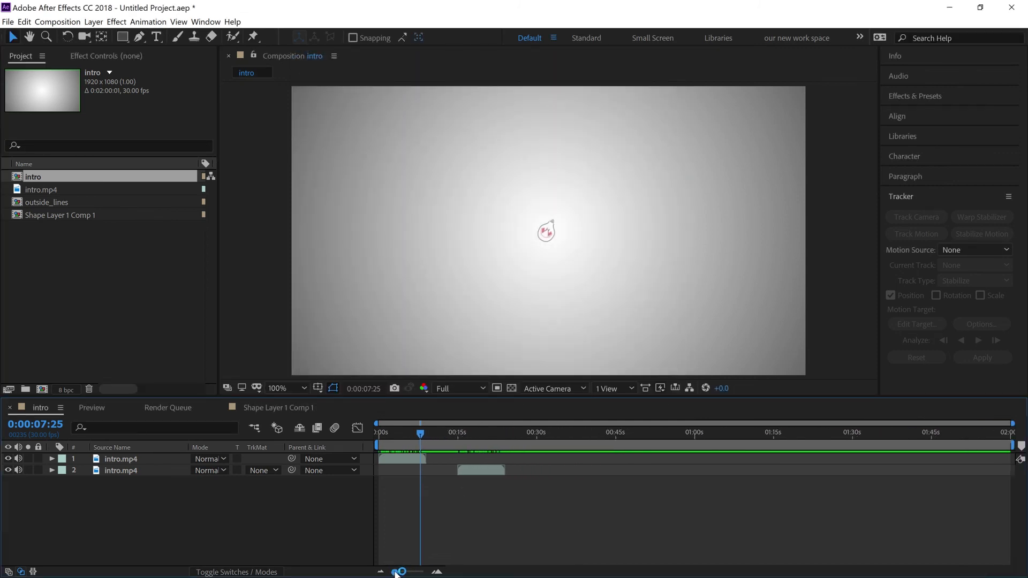
{"action": "left_click_drag", "start_coordinate": [965, 429], "coordinate": [611, 434]}
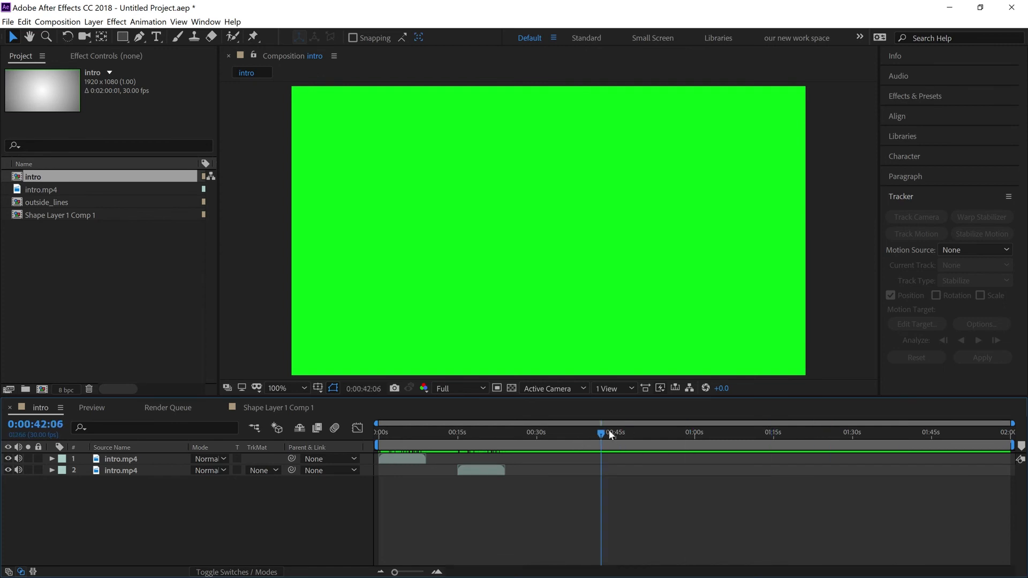
{"action": "left_click", "coordinate": [150, 338]}
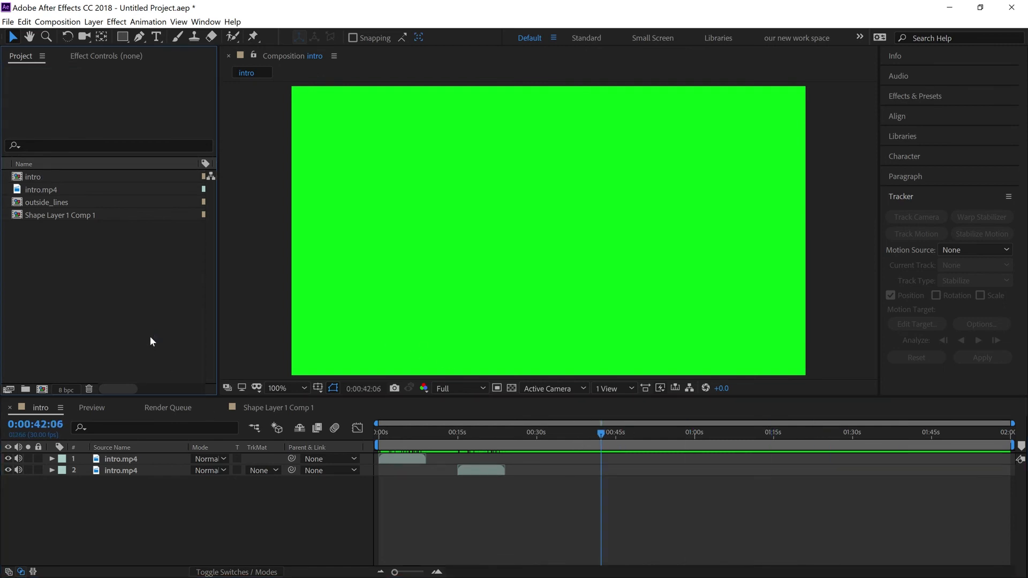